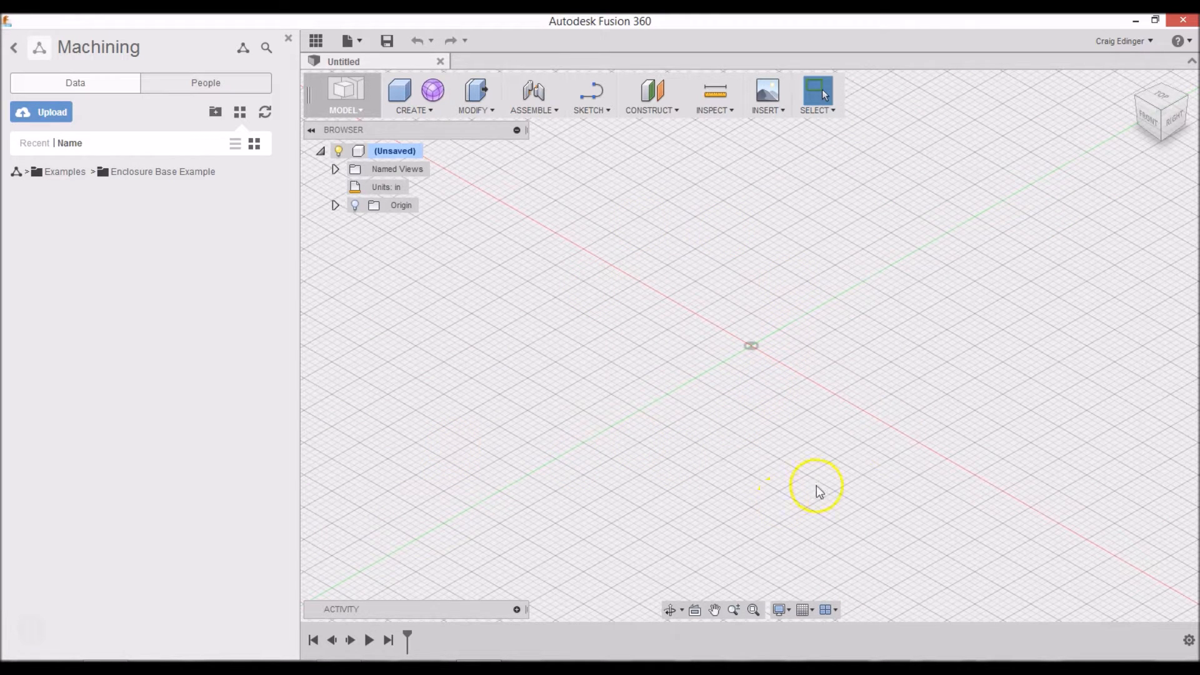
# Step: Save the untitled design as "Base" in the Enclosure Base Example folder
pyautogui.click(385, 41)
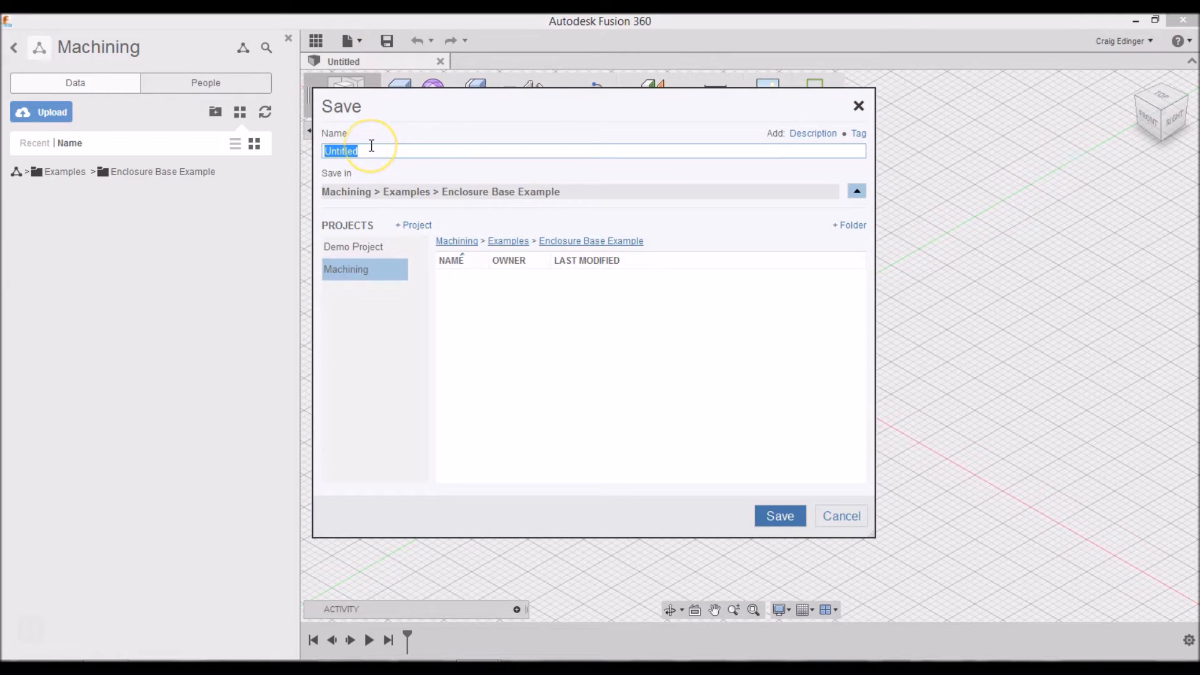
pyautogui.write('Base')
pyautogui.press('Return')
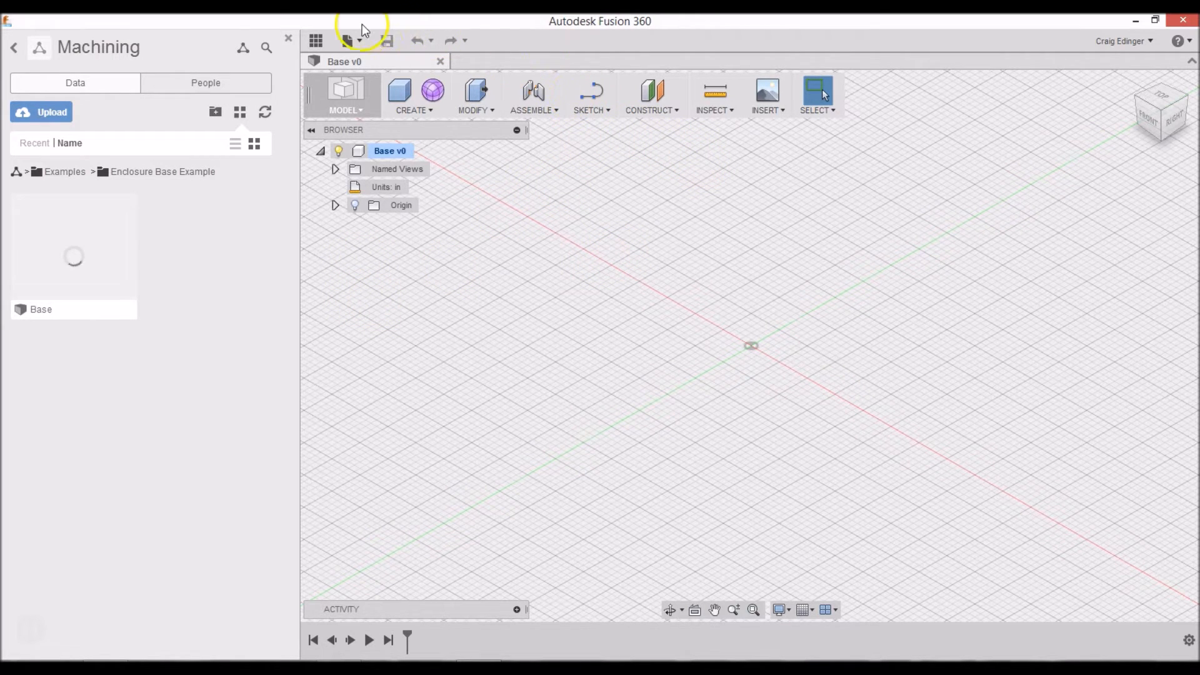
# Step: Create a new design and save it as "2x8x48" in the Enclosure Base Example folder
pyautogui.click(351, 43)
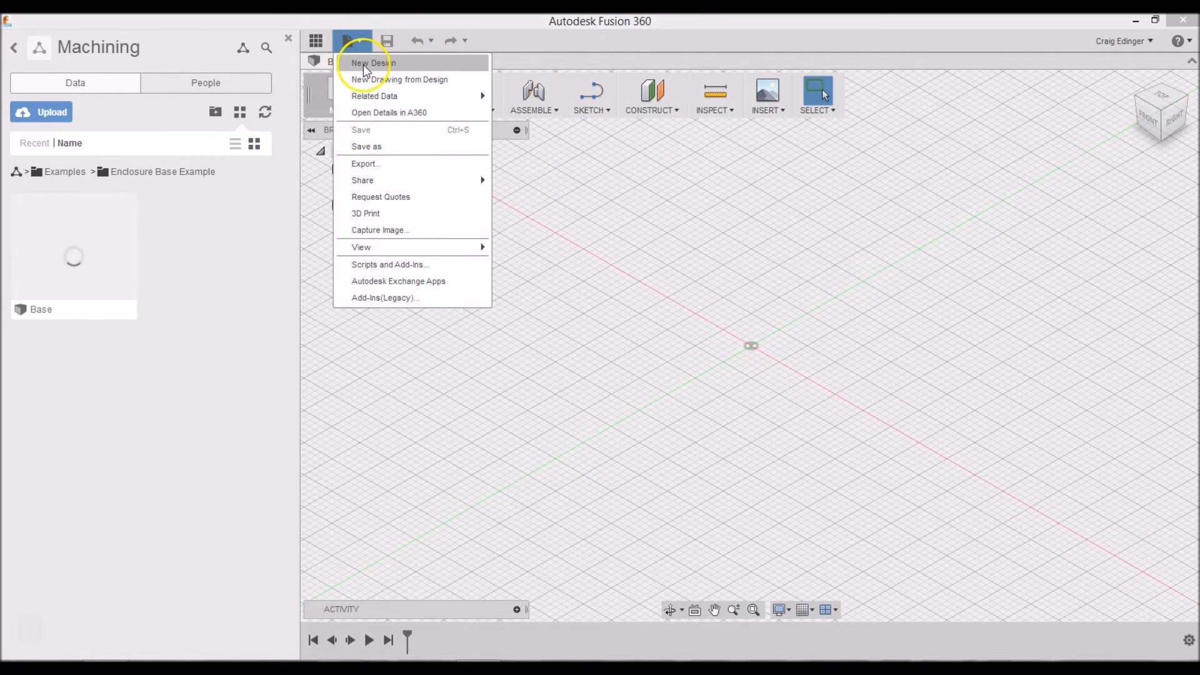
pyautogui.click(373, 63)
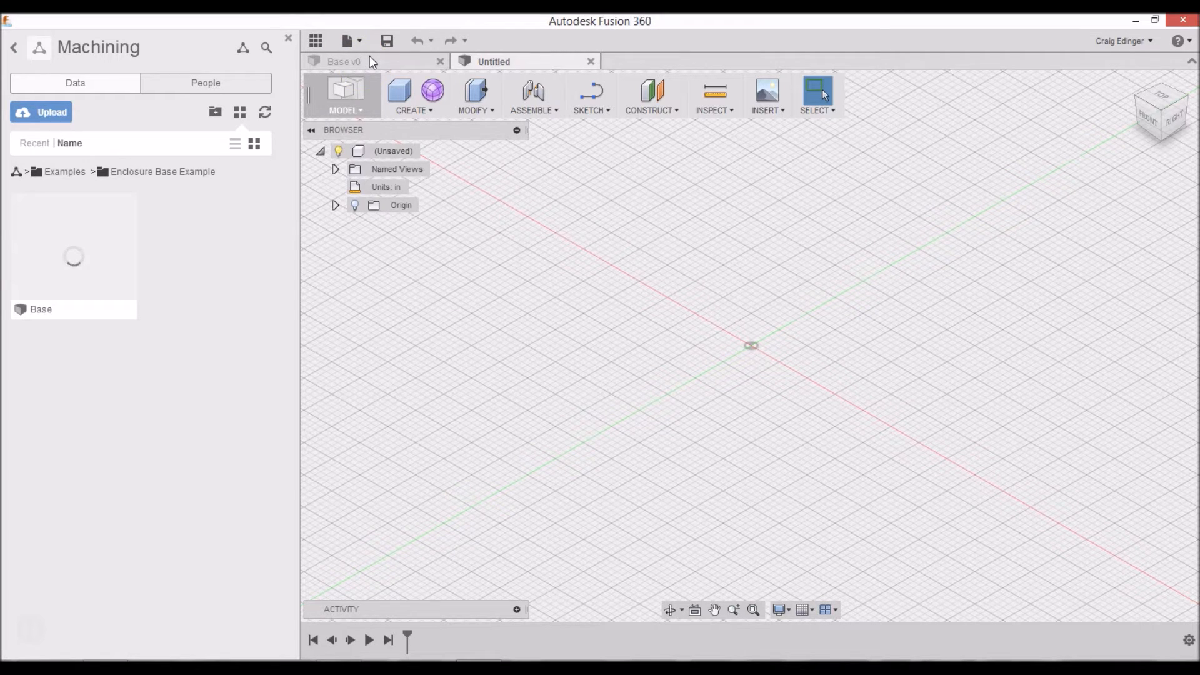
pyautogui.click(395, 40)
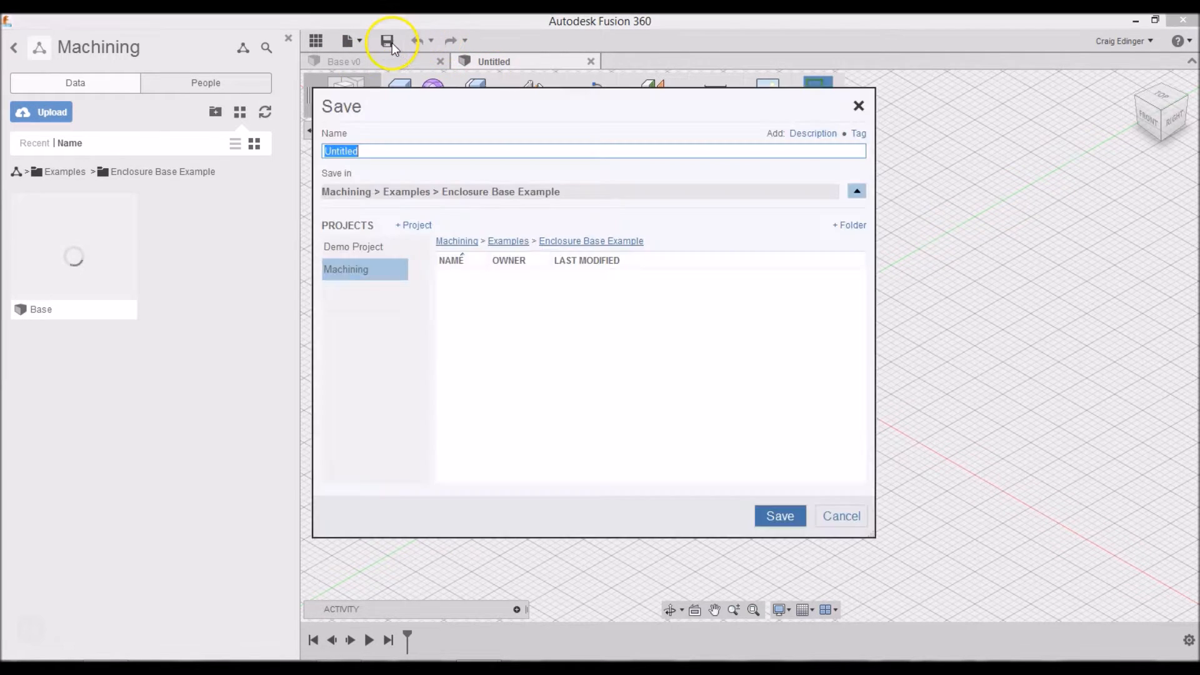
pyautogui.click(373, 151)
pyautogui.moveTo(373, 151); pyautogui.dragTo(292, 145)
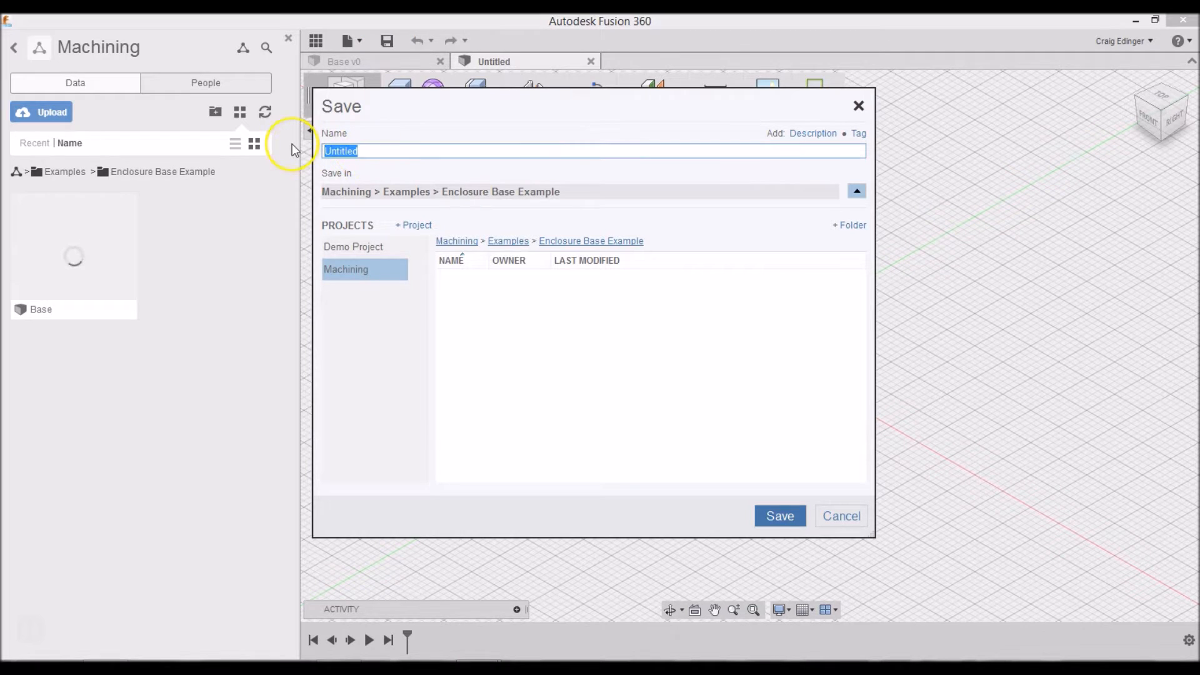
pyautogui.write('2x8x48')
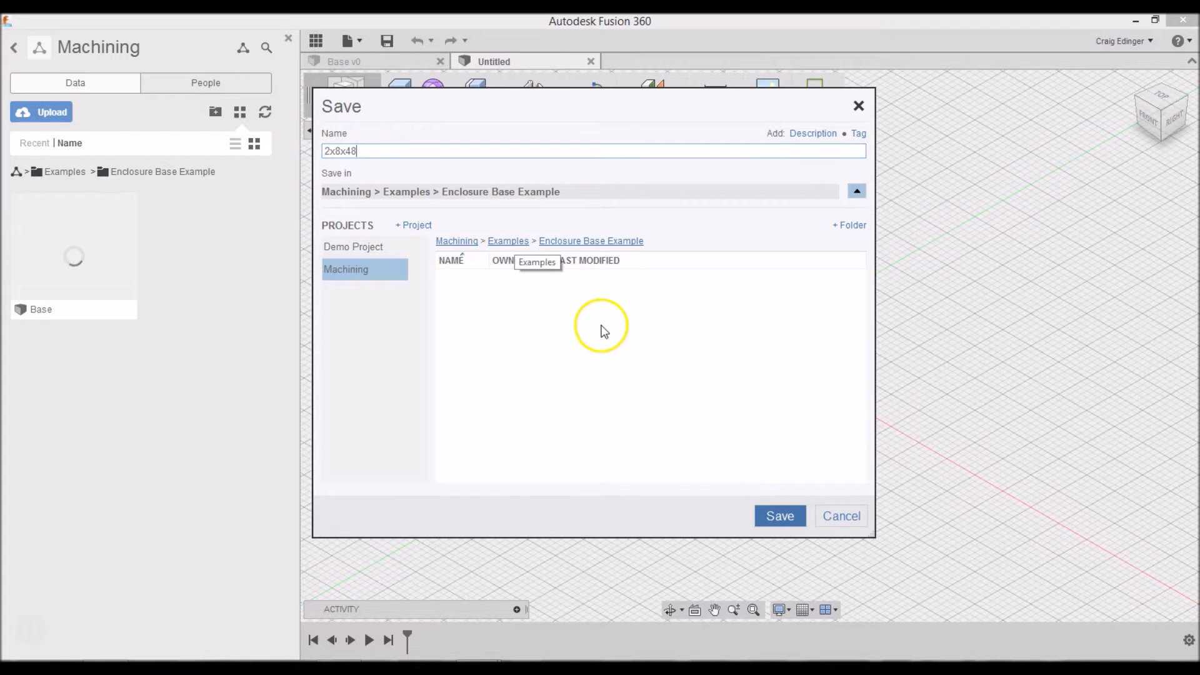
pyautogui.press('Return')
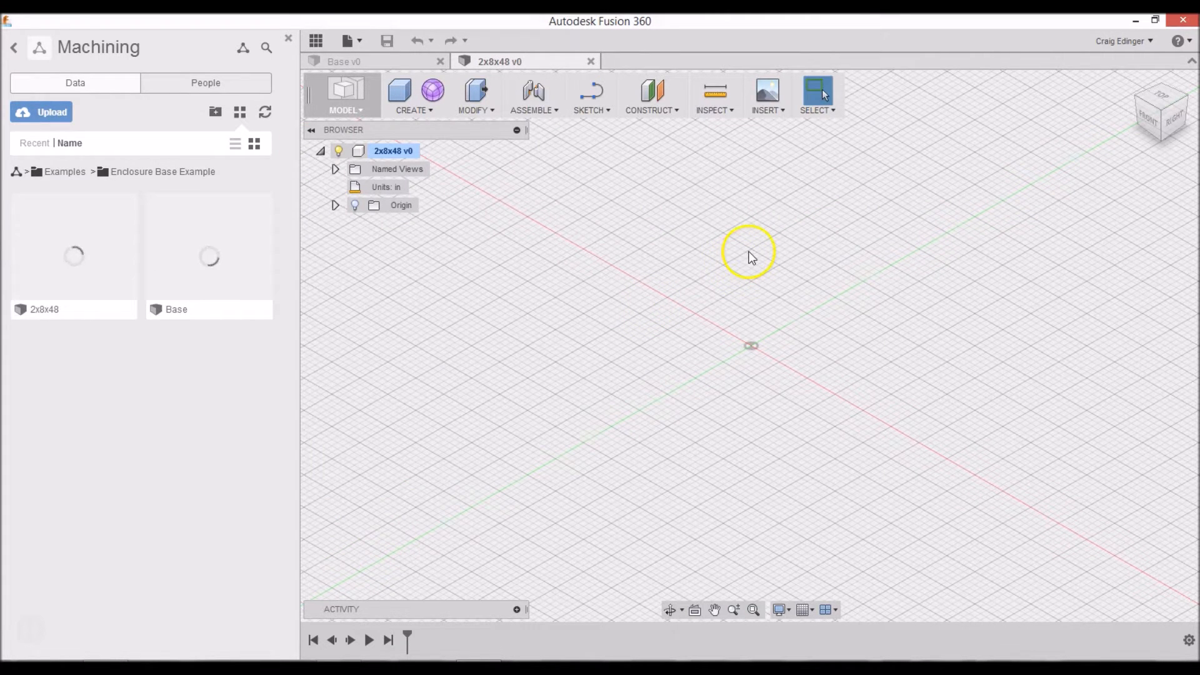
# Step: Sketch a 2-point rectangle from the origin on the horizontal plane, 1.5 in high and 48 in long
pyautogui.click(587, 107)
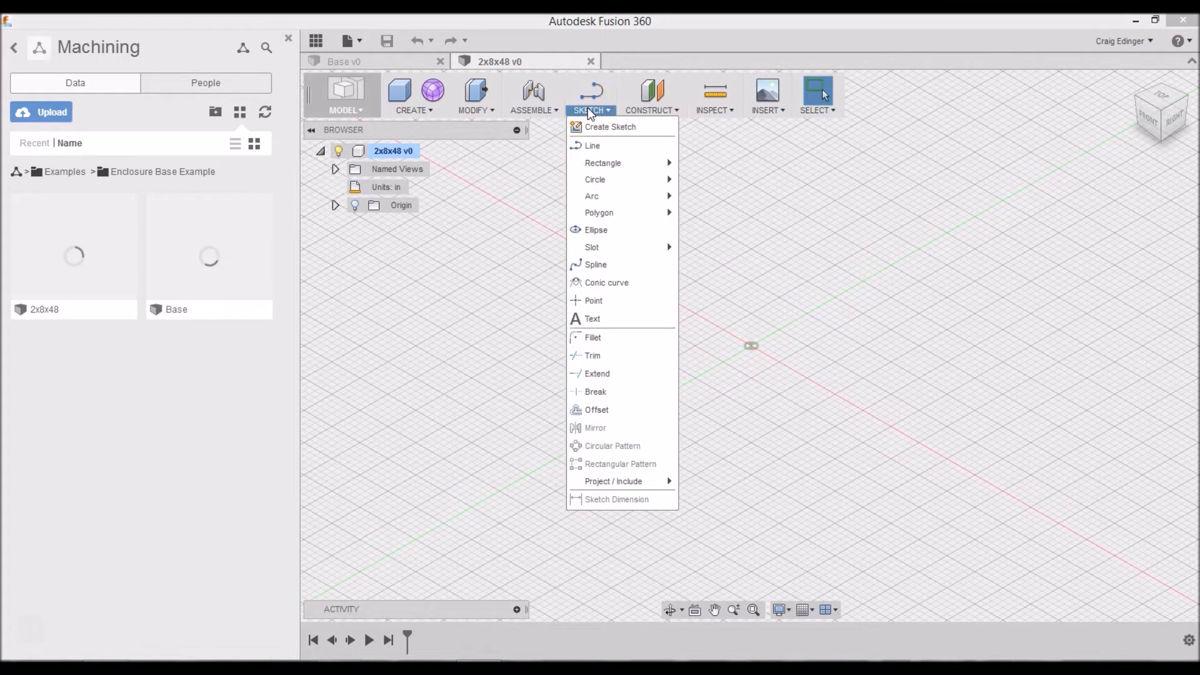
pyautogui.moveTo(593, 167)
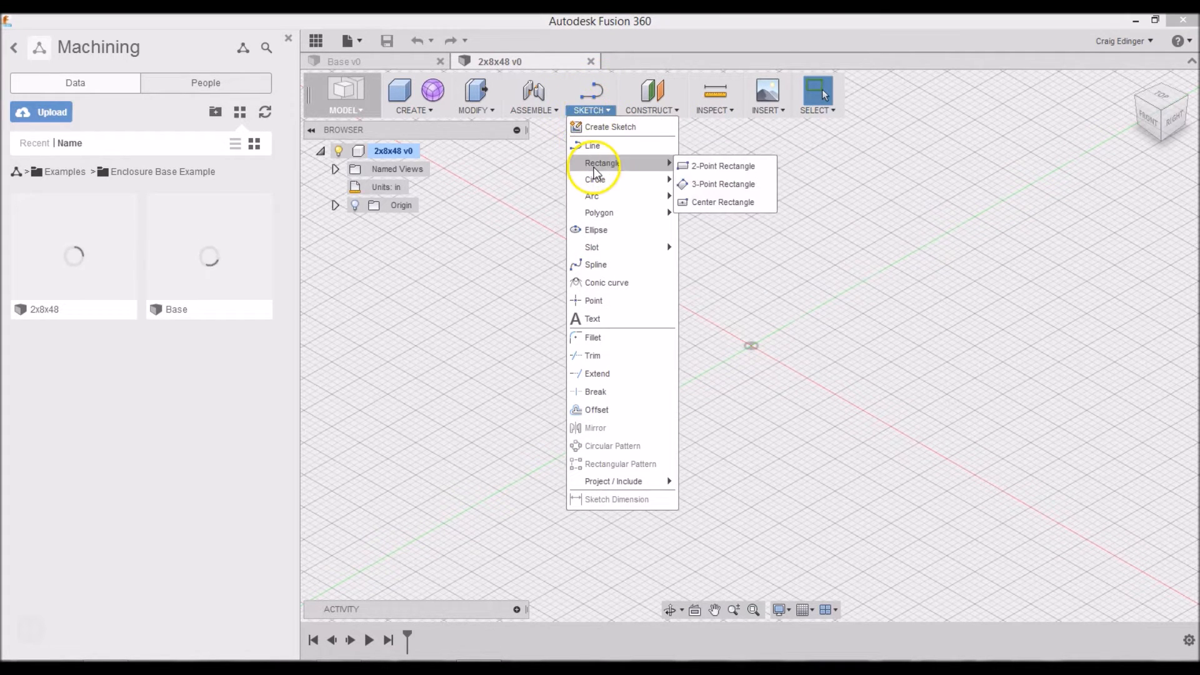
pyautogui.click(707, 168)
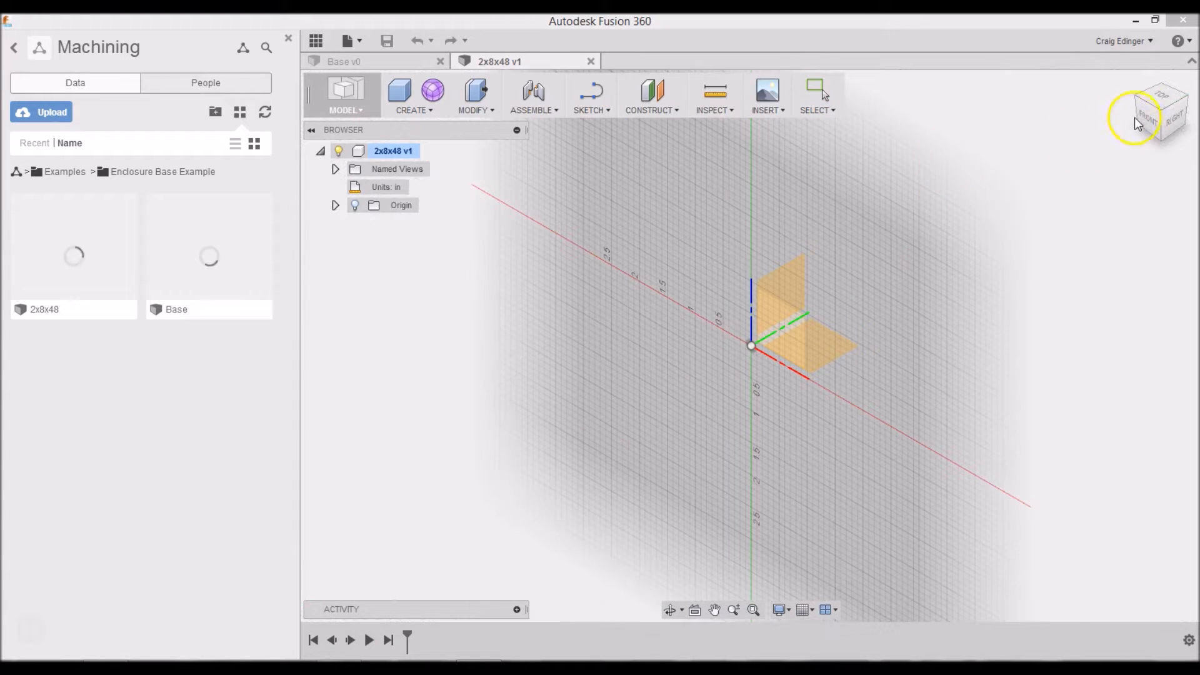
pyautogui.click(1162, 97)
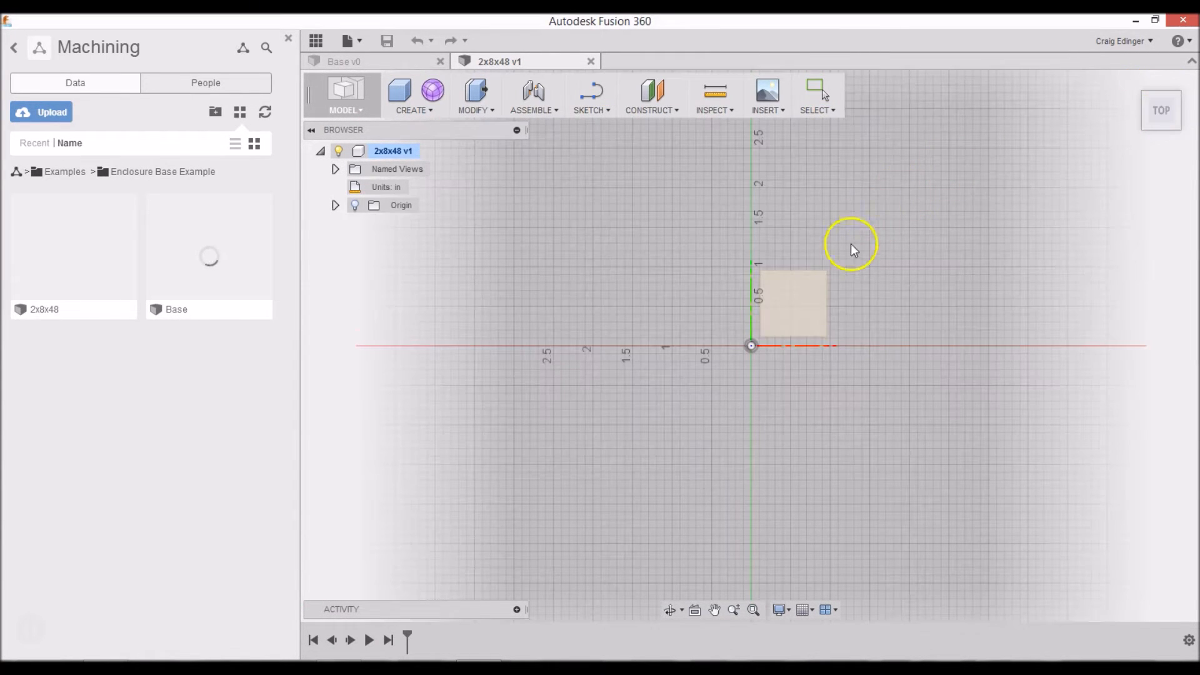
pyautogui.click(787, 304)
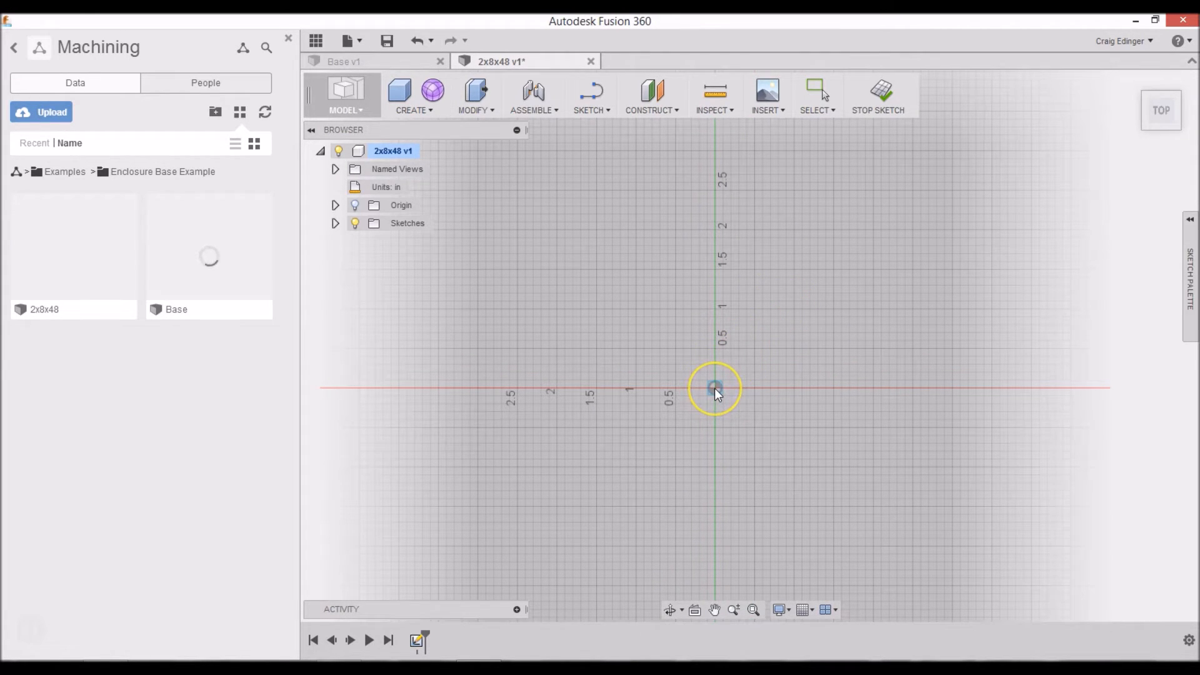
pyautogui.moveTo(714, 388); pyautogui.dragTo(903, 215)
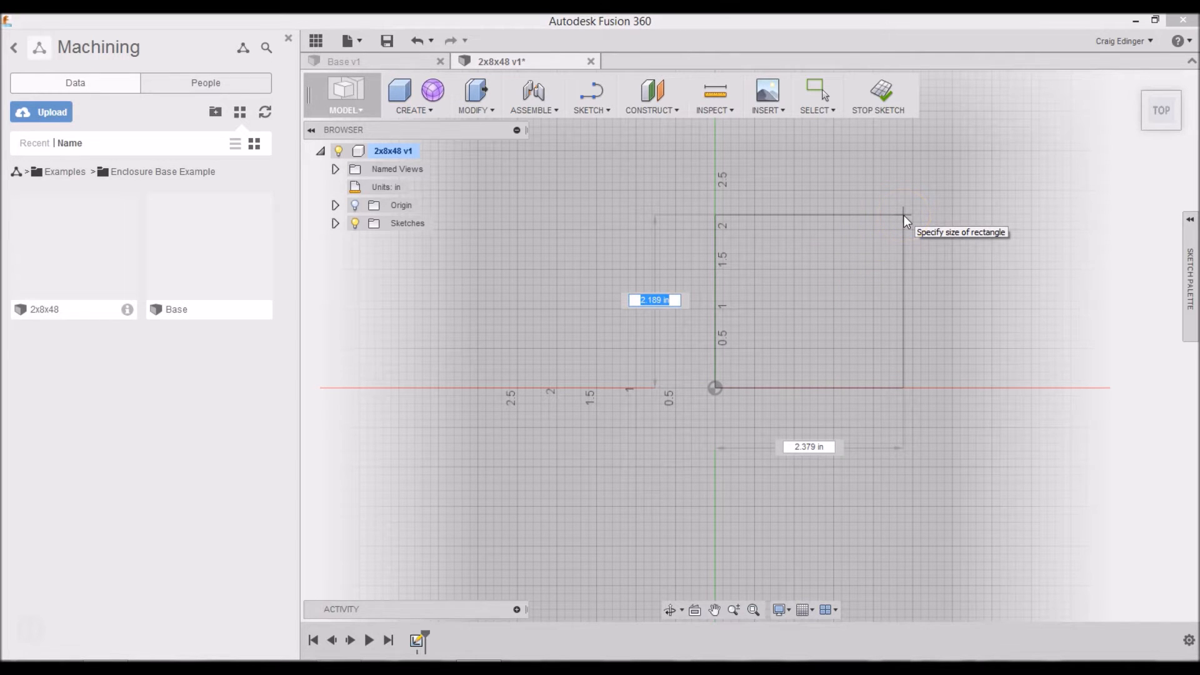
pyautogui.write('1.5')
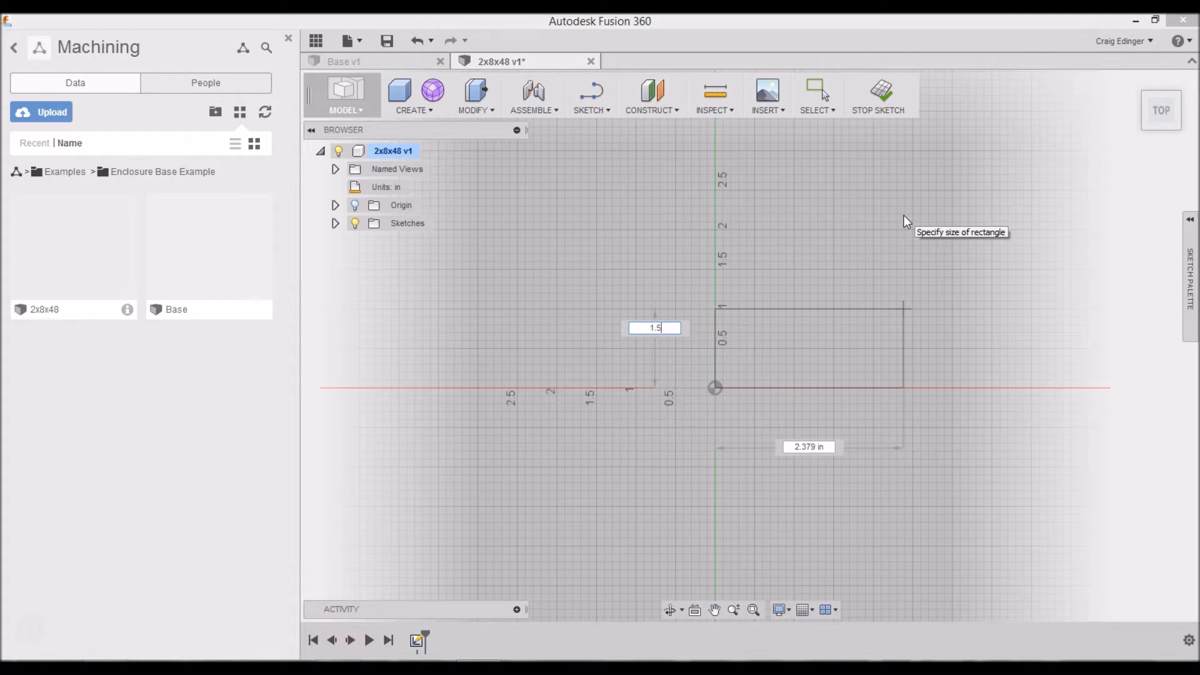
pyautogui.press('Tab')
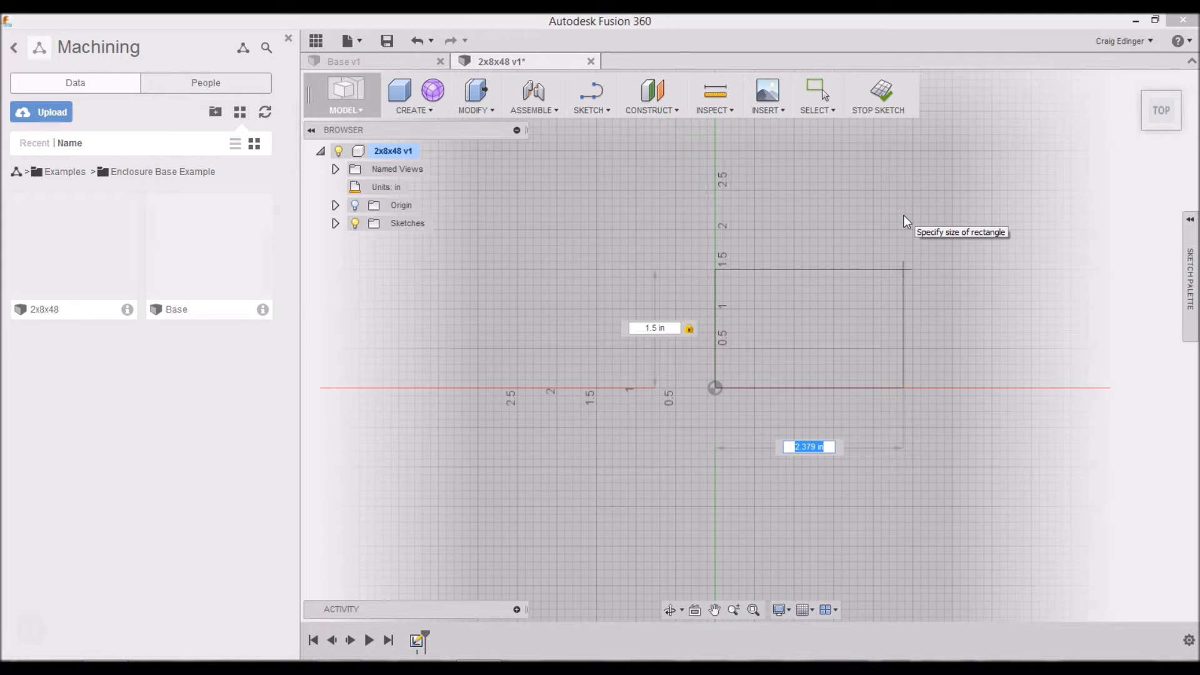
pyautogui.write('48')
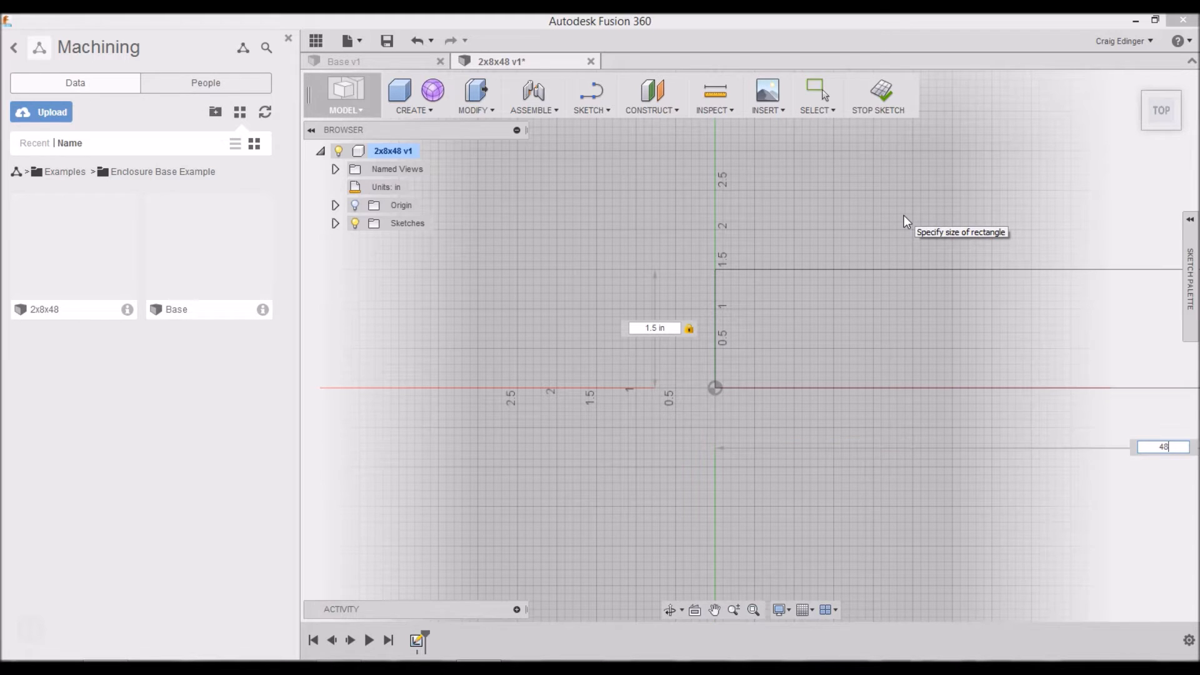
pyautogui.press('Return')
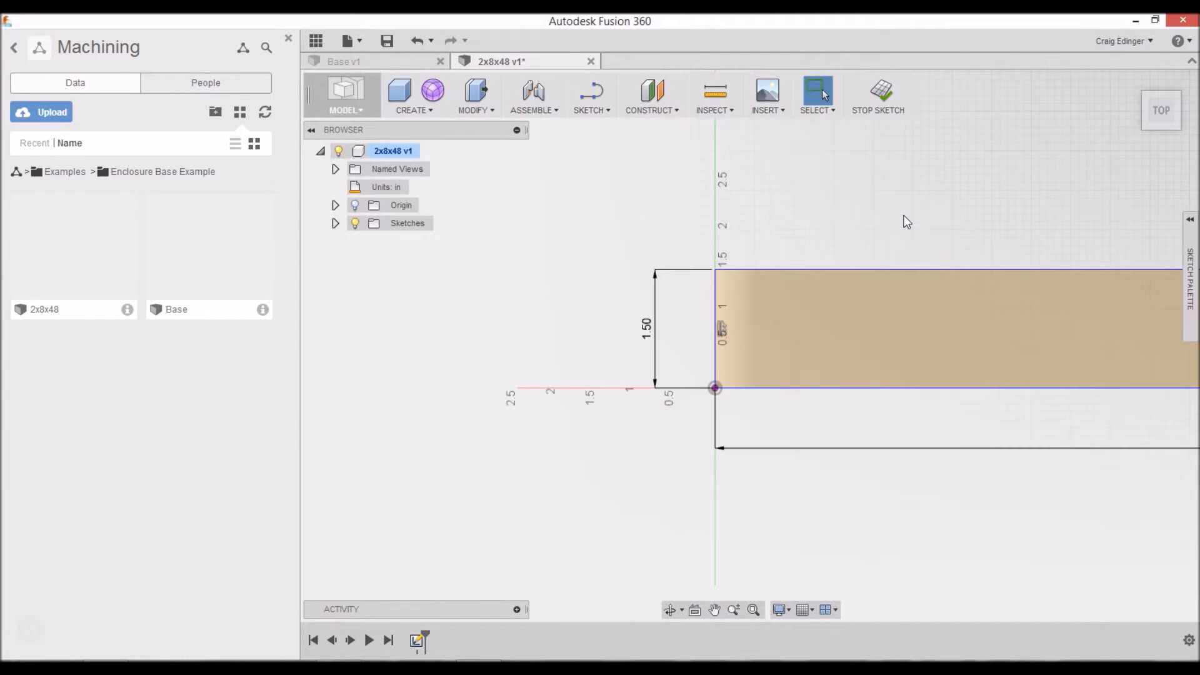
# Step: Extrude the rectangle profile upward 7.5 in as a new body using Press Pull
pyautogui.moveTo(1134, 88)
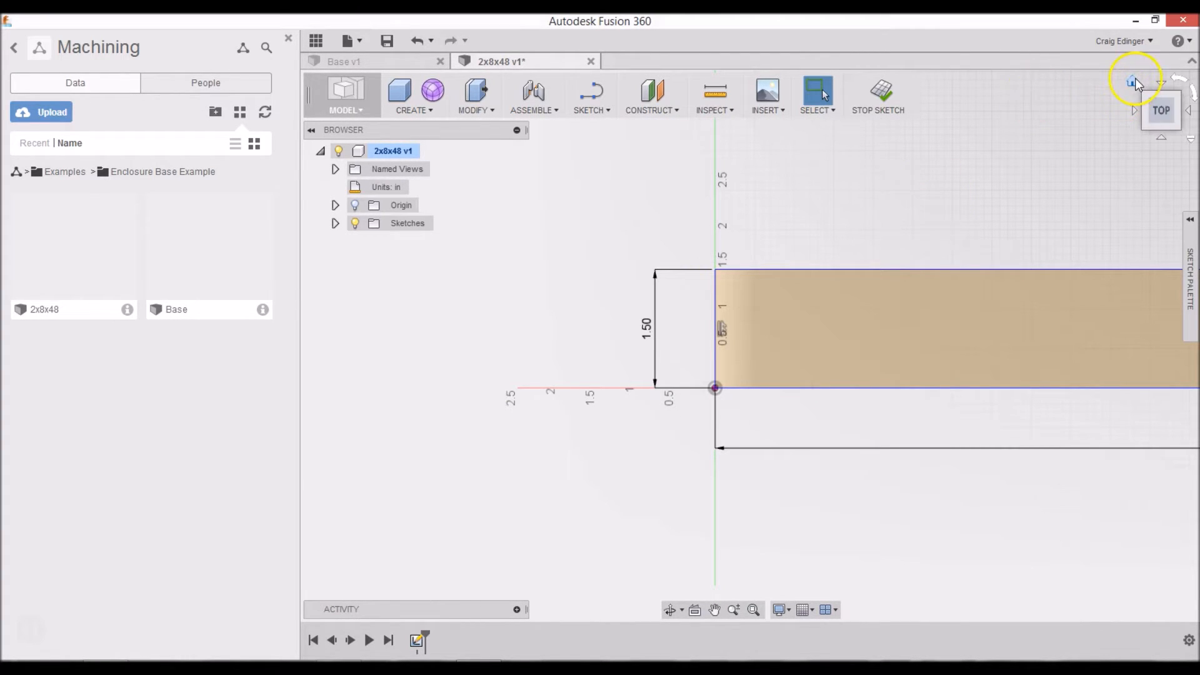
pyautogui.click(1133, 83)
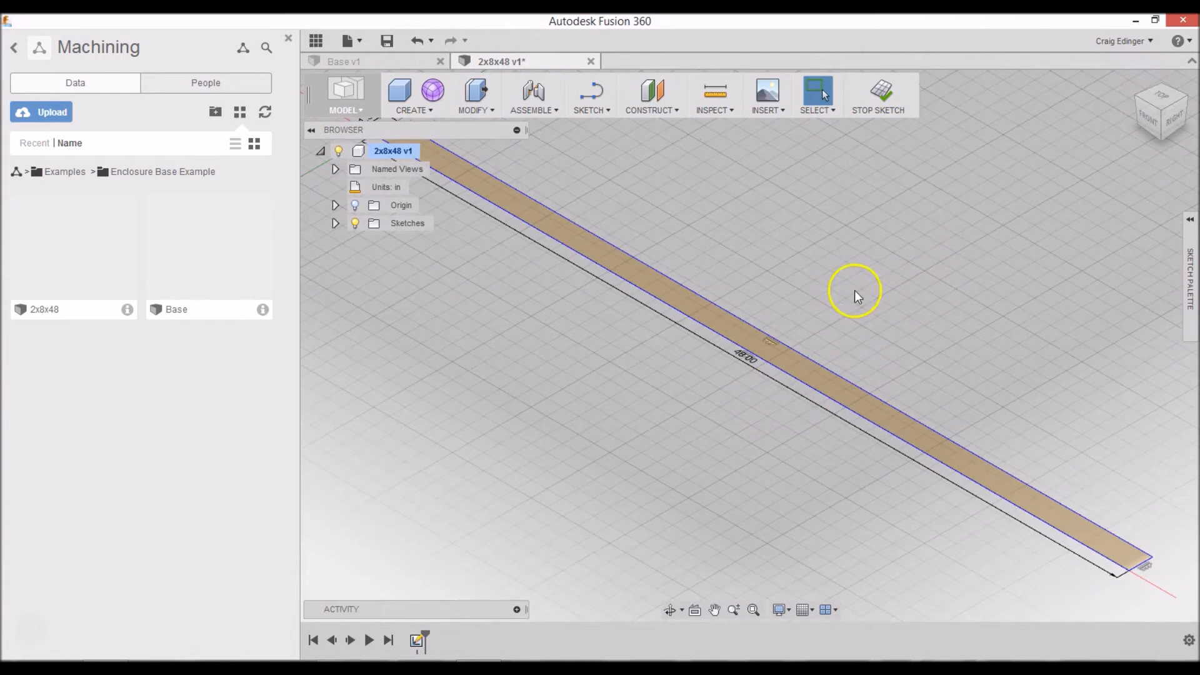
pyautogui.rightClick(838, 251)
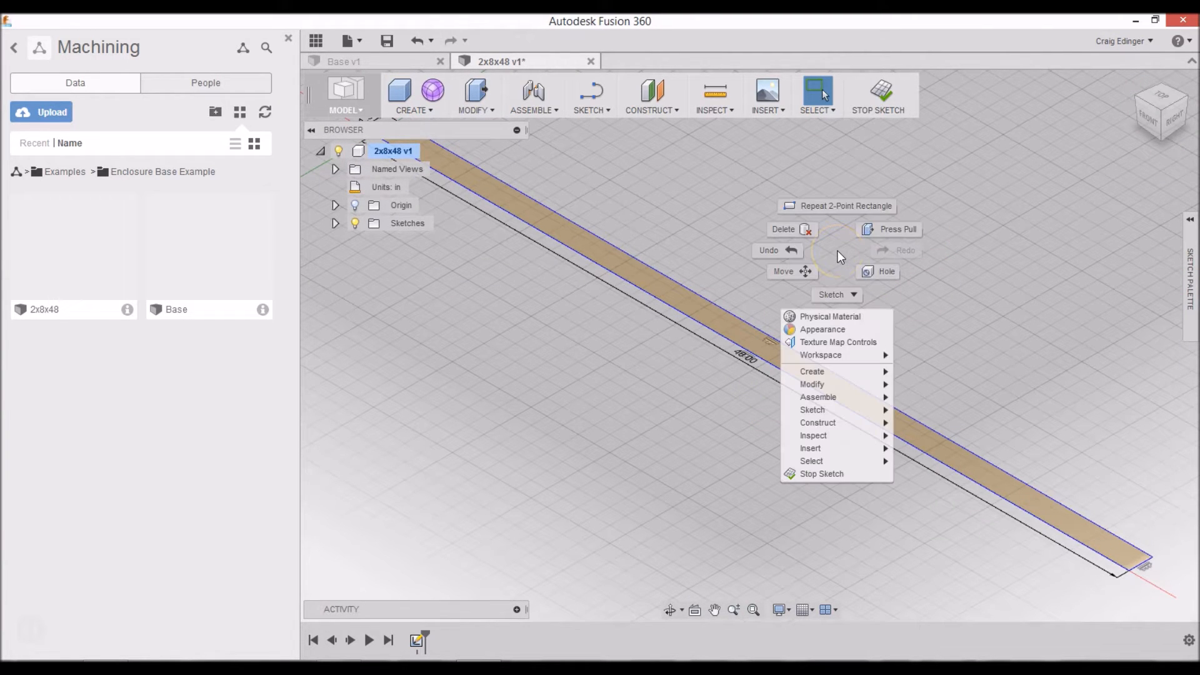
pyautogui.click(877, 230)
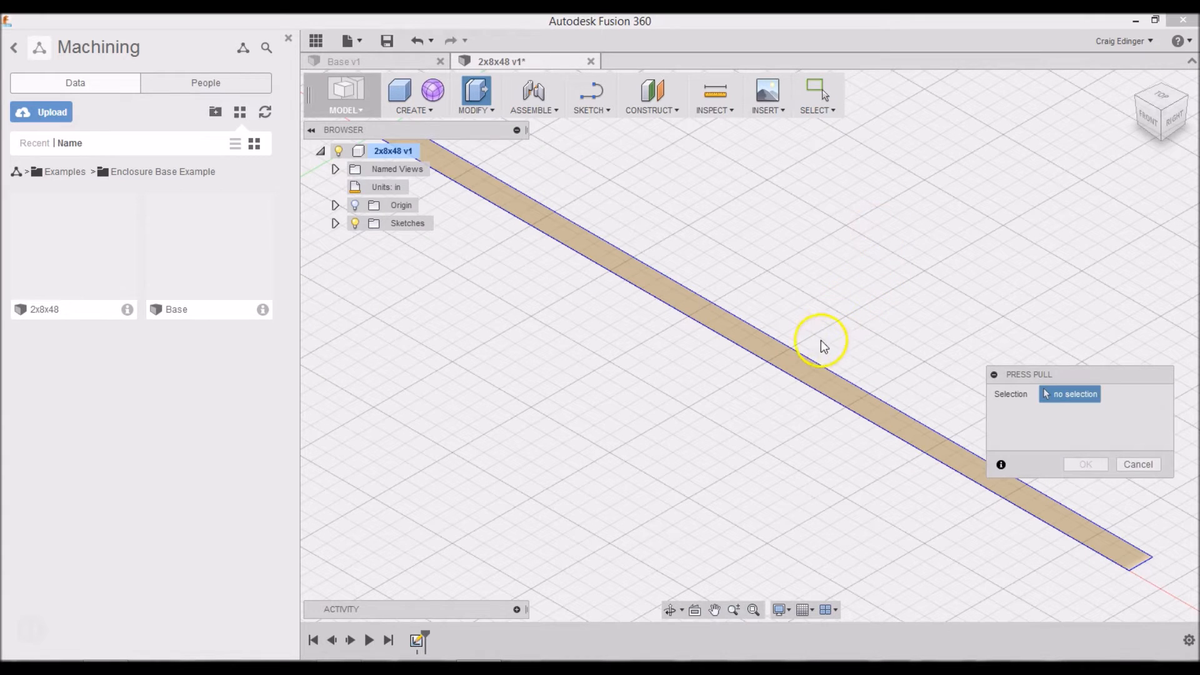
pyautogui.click(803, 366)
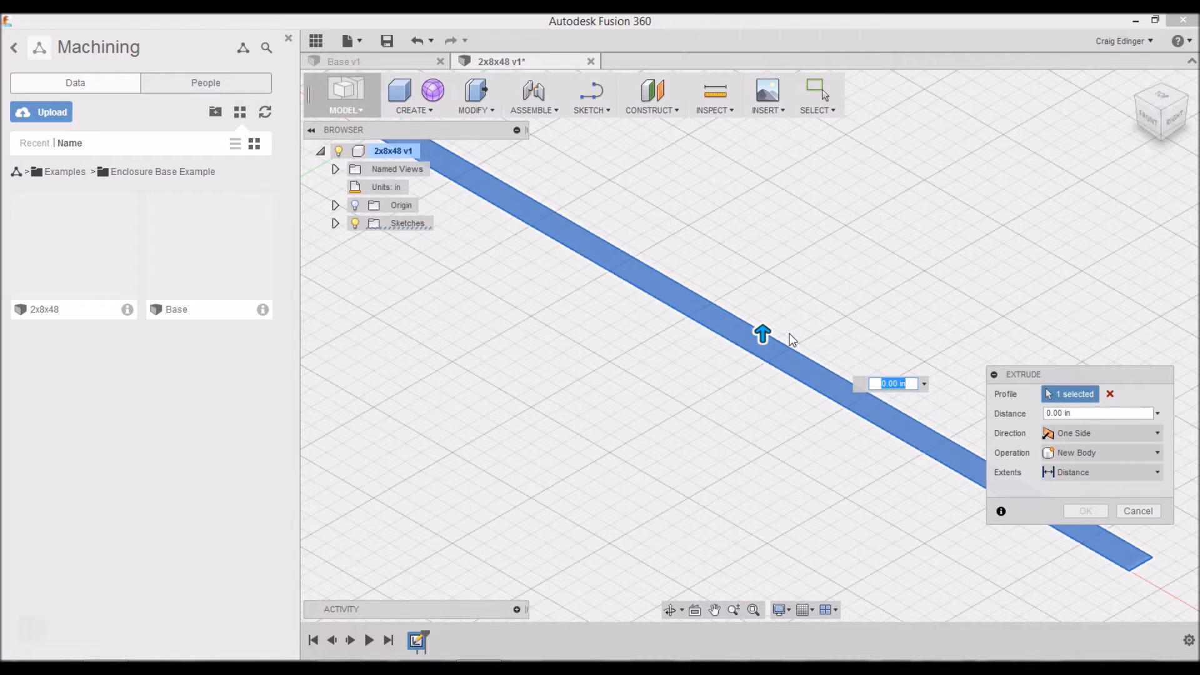
pyautogui.write('7.')
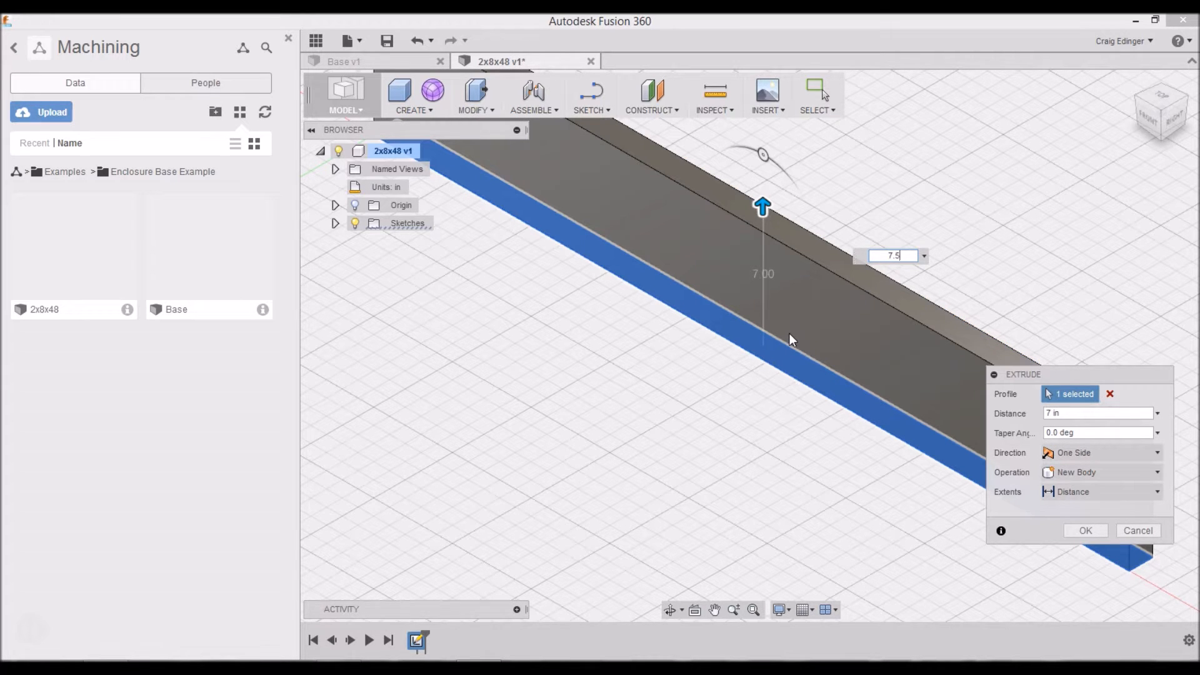
pyautogui.write('5')
pyautogui.press('Return')
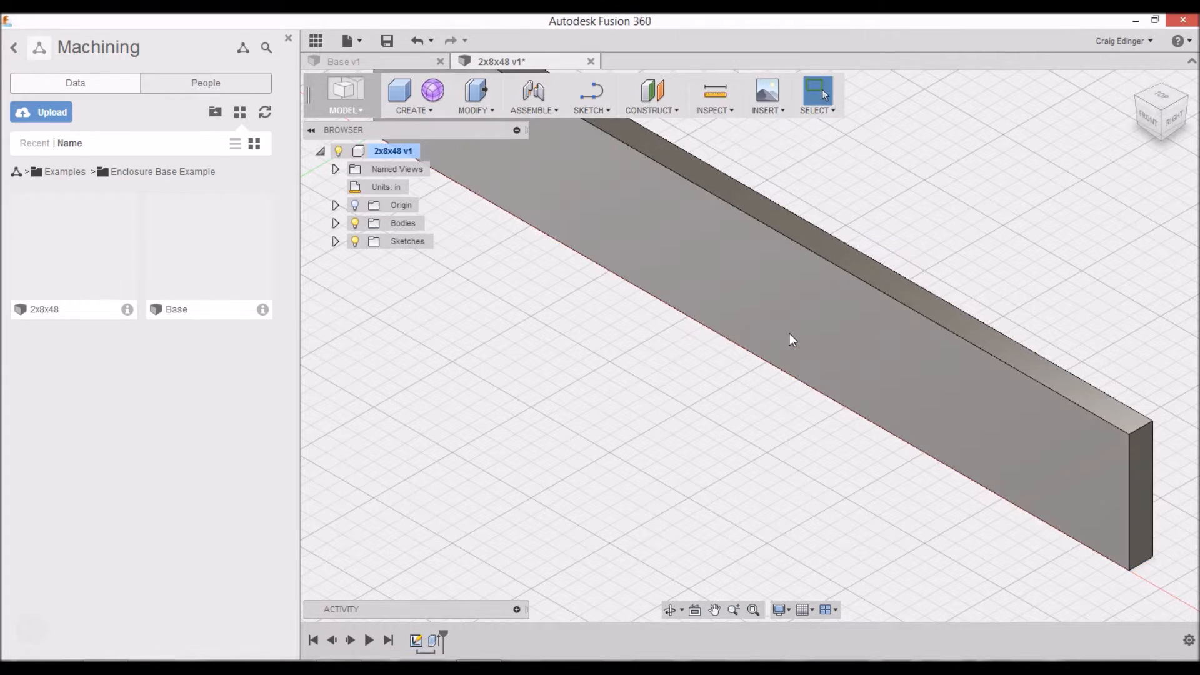
# Step: Assign the Wood physical material from the Fusion 360 Material Library to the board body
pyautogui.scroll(5, 640, 330)
pyautogui.scroll(-5, 640, 329)
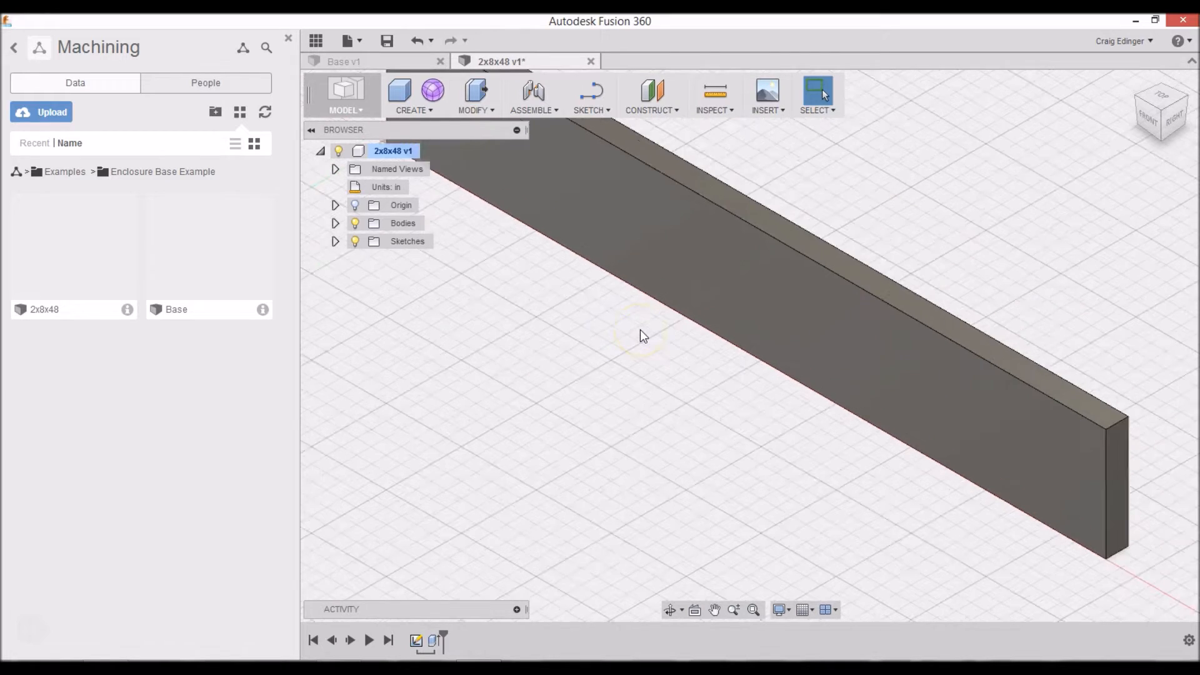
pyautogui.keyDown('shift'); pyautogui.moveTo(640, 329); pyautogui.dragTo(769, 308, button='middle'); pyautogui.keyUp('shift')
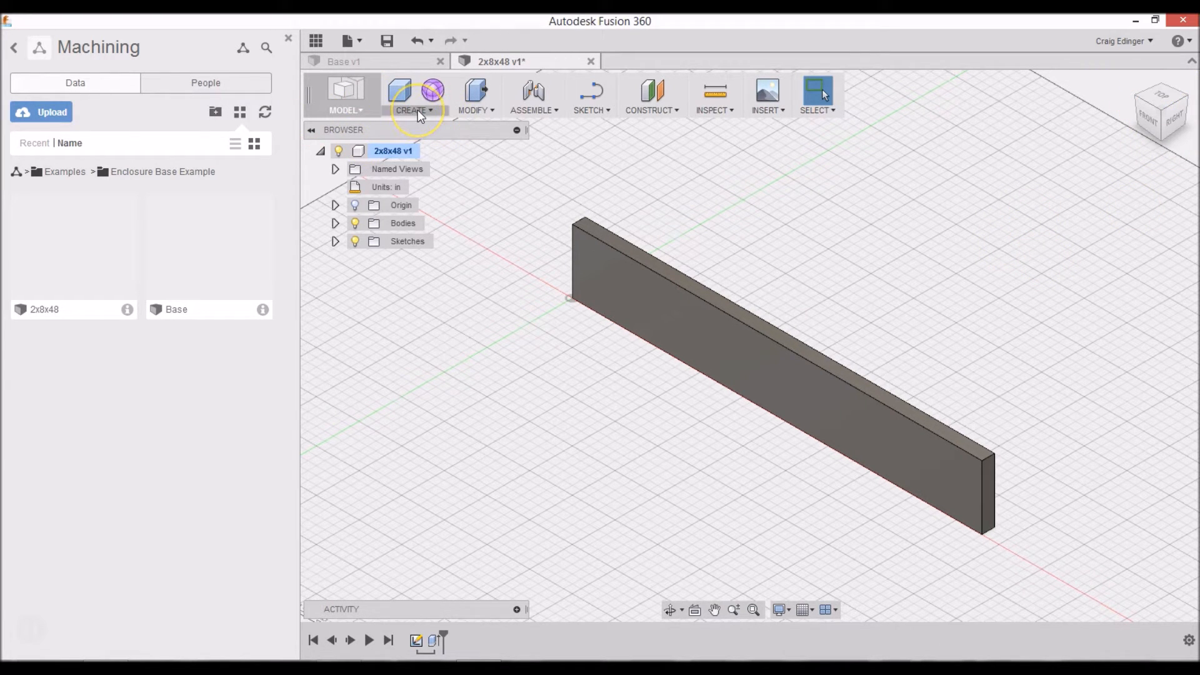
pyautogui.click(472, 100)
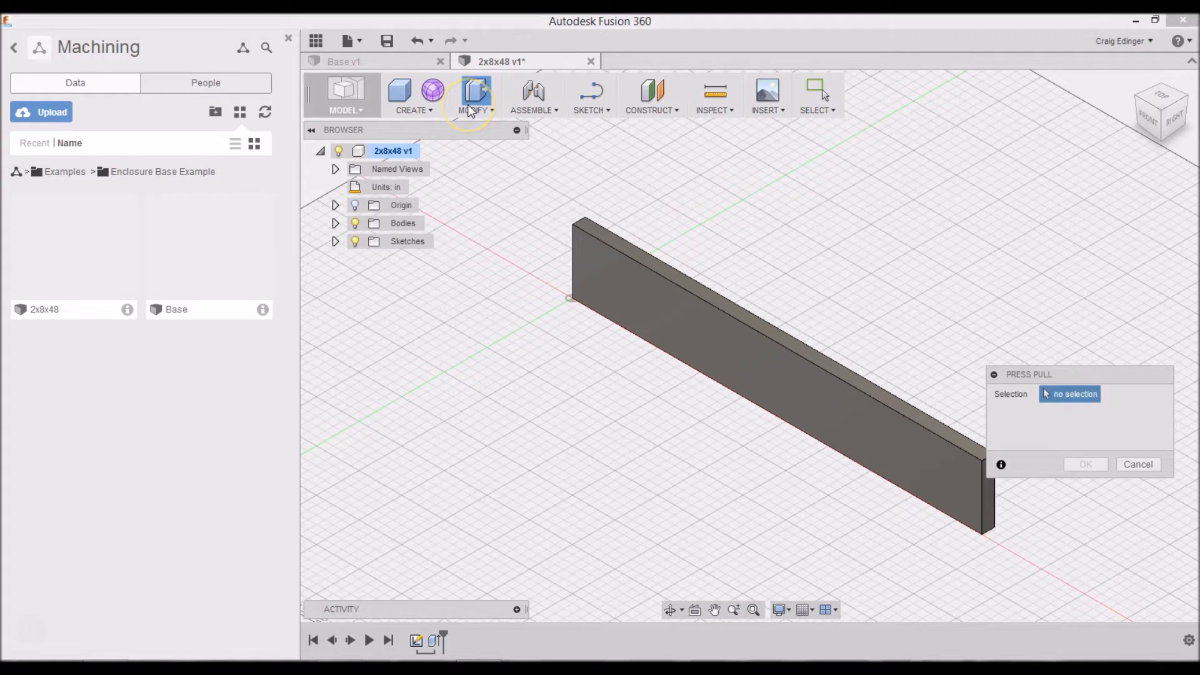
pyautogui.click(472, 110)
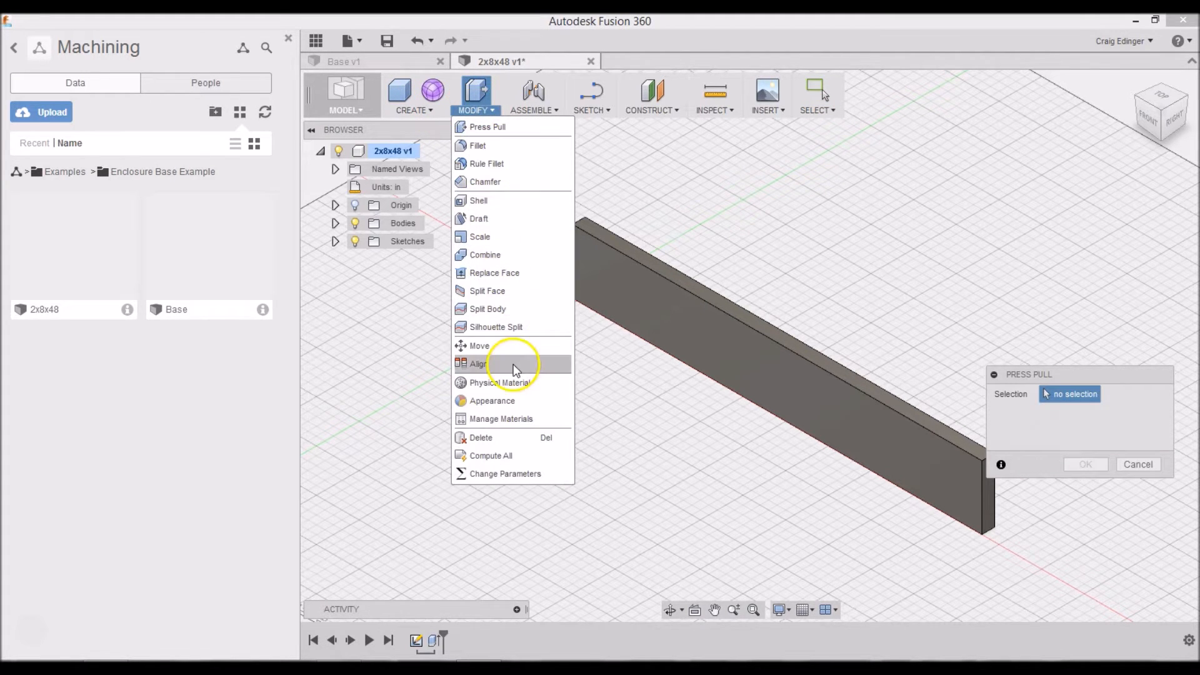
pyautogui.click(501, 384)
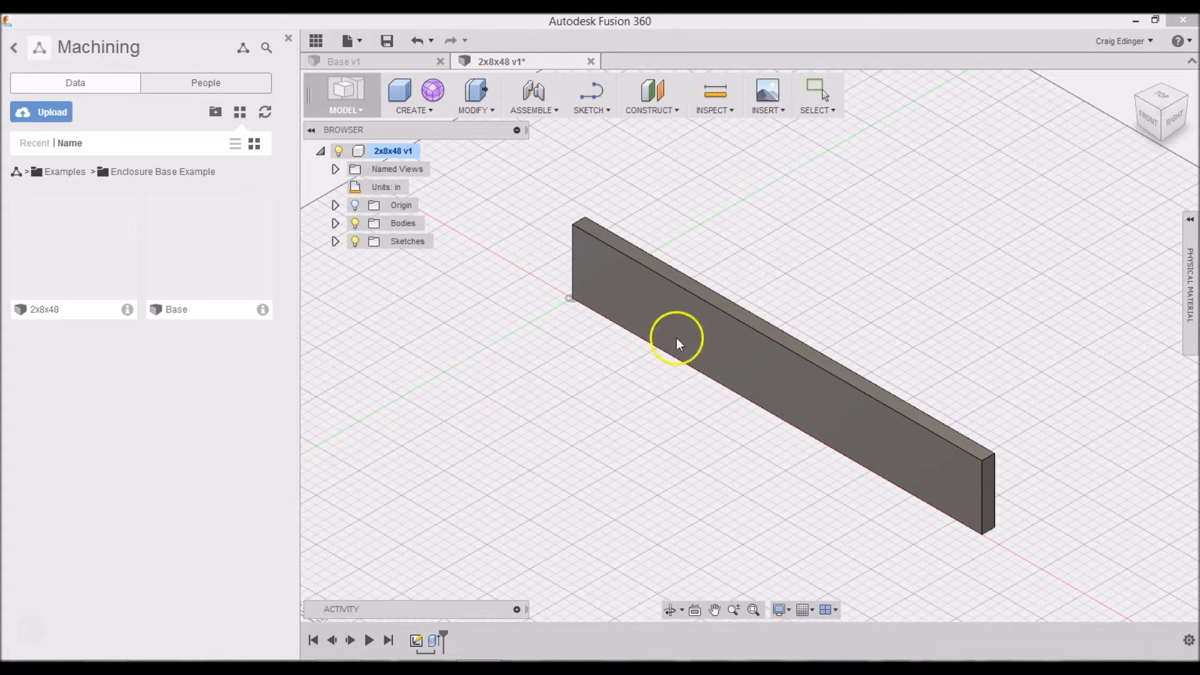
pyautogui.click(1191, 221)
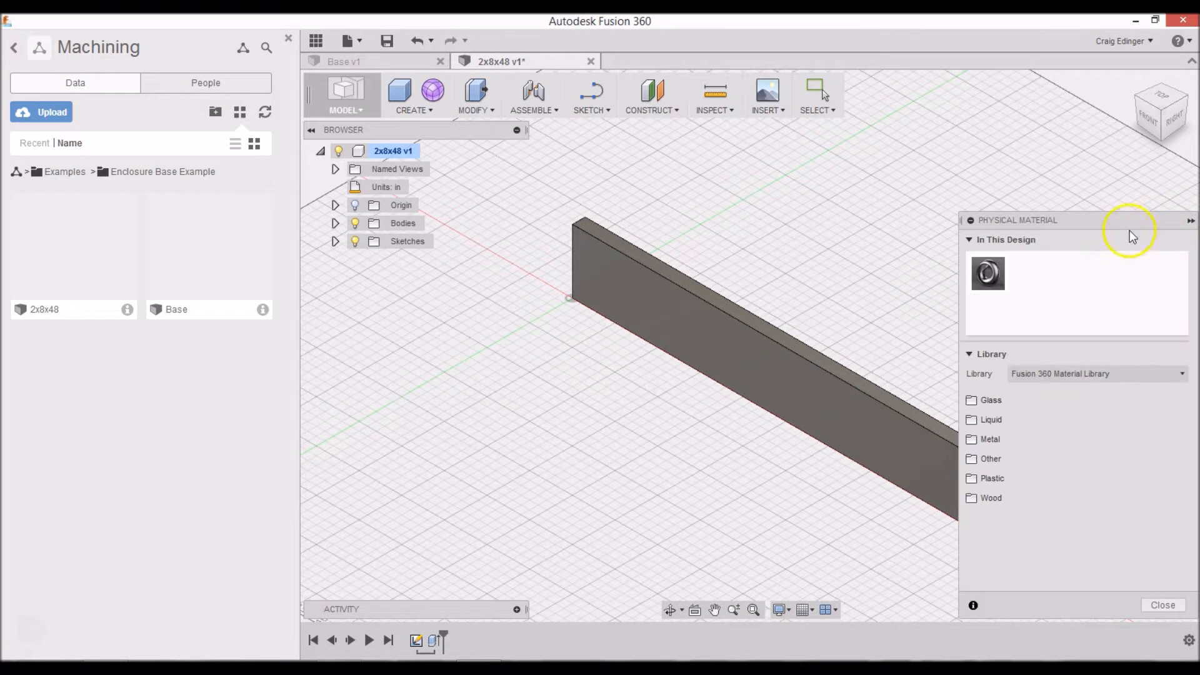
pyautogui.click(982, 496)
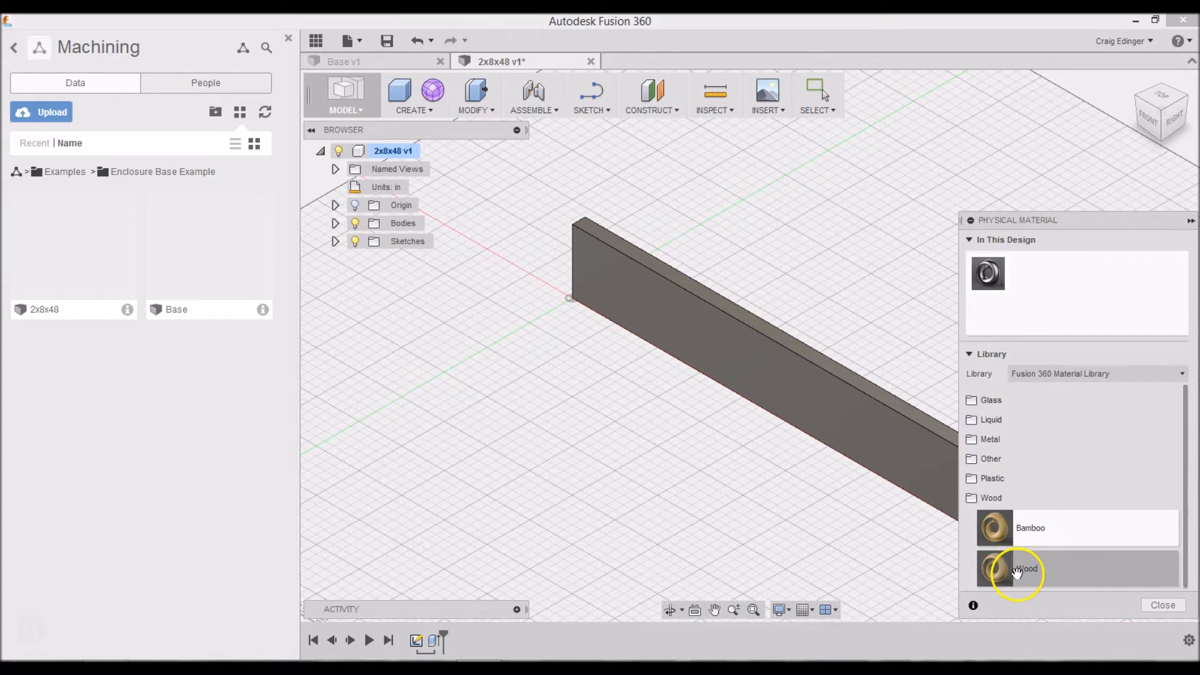
pyautogui.moveTo(968, 519); pyautogui.dragTo(864, 418)
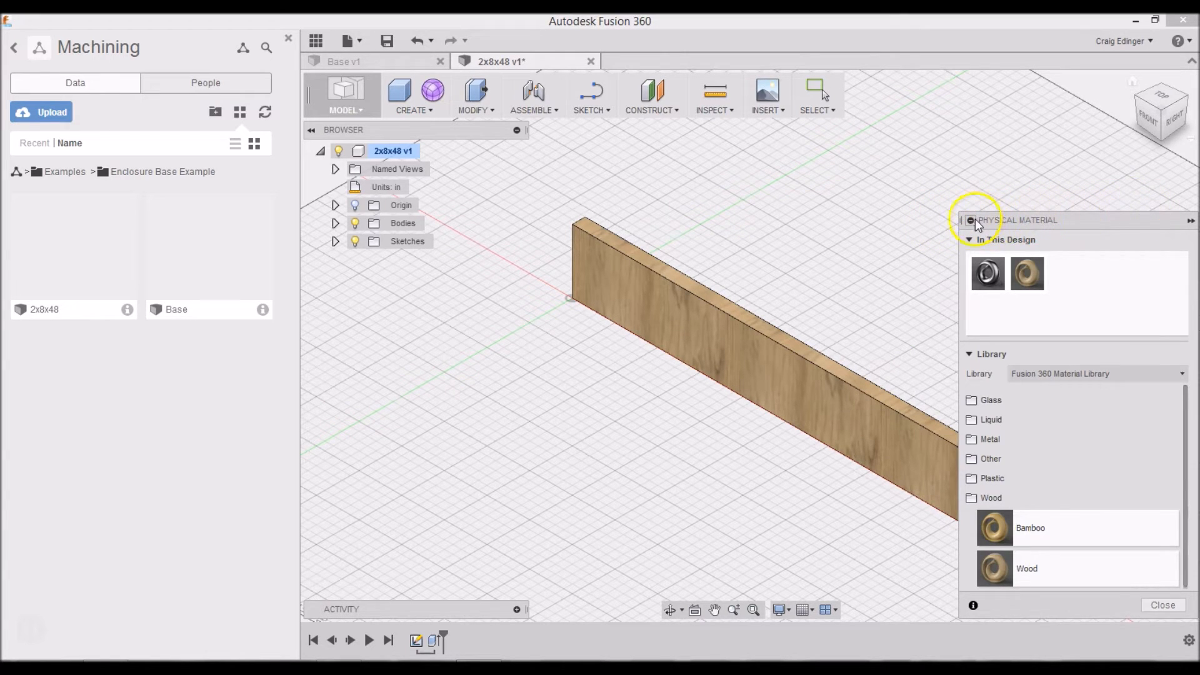
pyautogui.click(1190, 220)
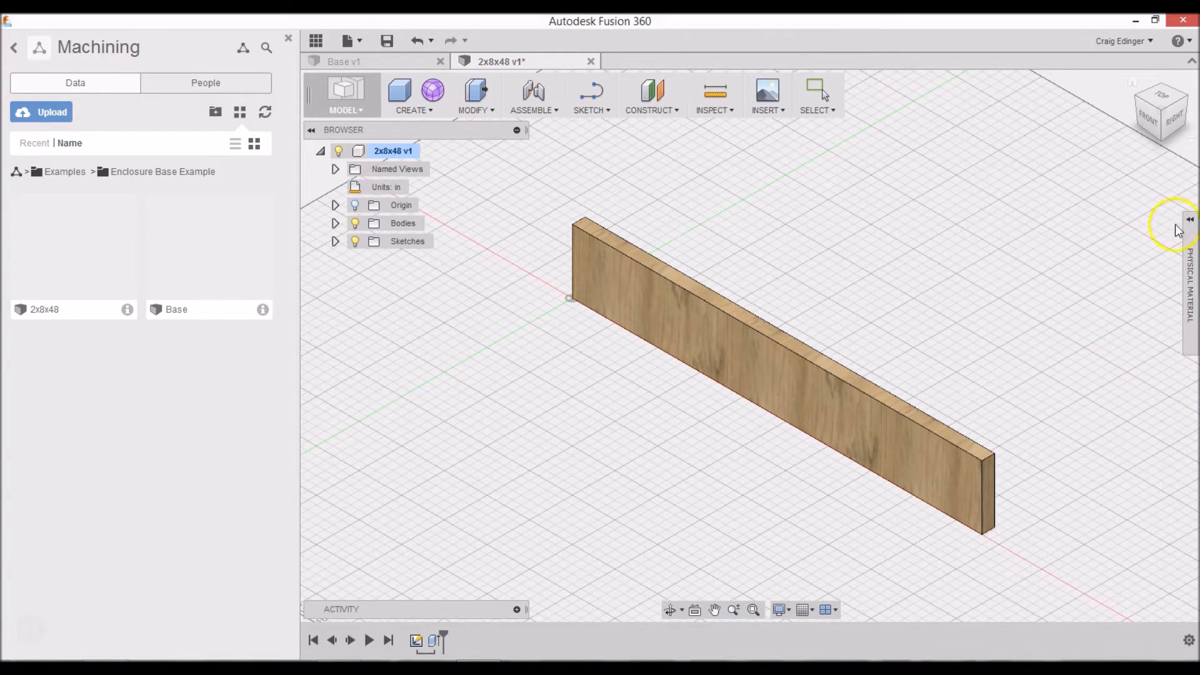
pyautogui.rightClick(946, 244)
pyautogui.click(887, 243)
pyautogui.scroll(1, 761, 298)
pyautogui.scroll(-3, 760, 294)
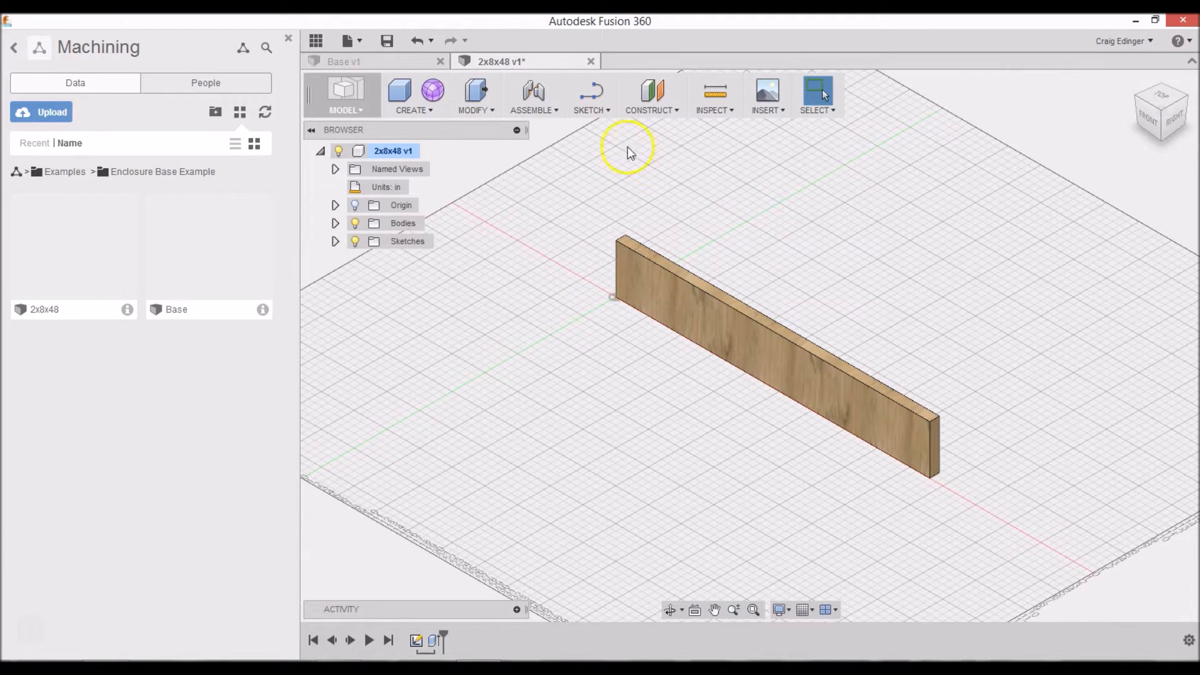
# Step: Save the 2x8x48 board as a new version and close its design
pyautogui.click(386, 44)
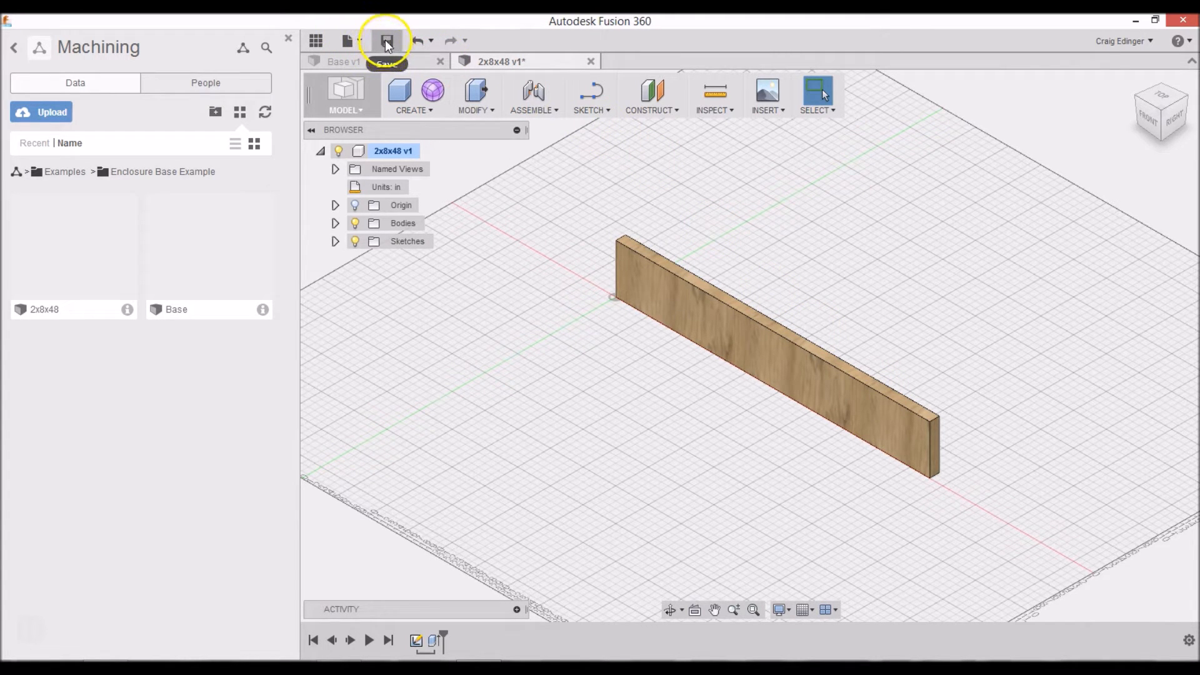
pyautogui.click(604, 360)
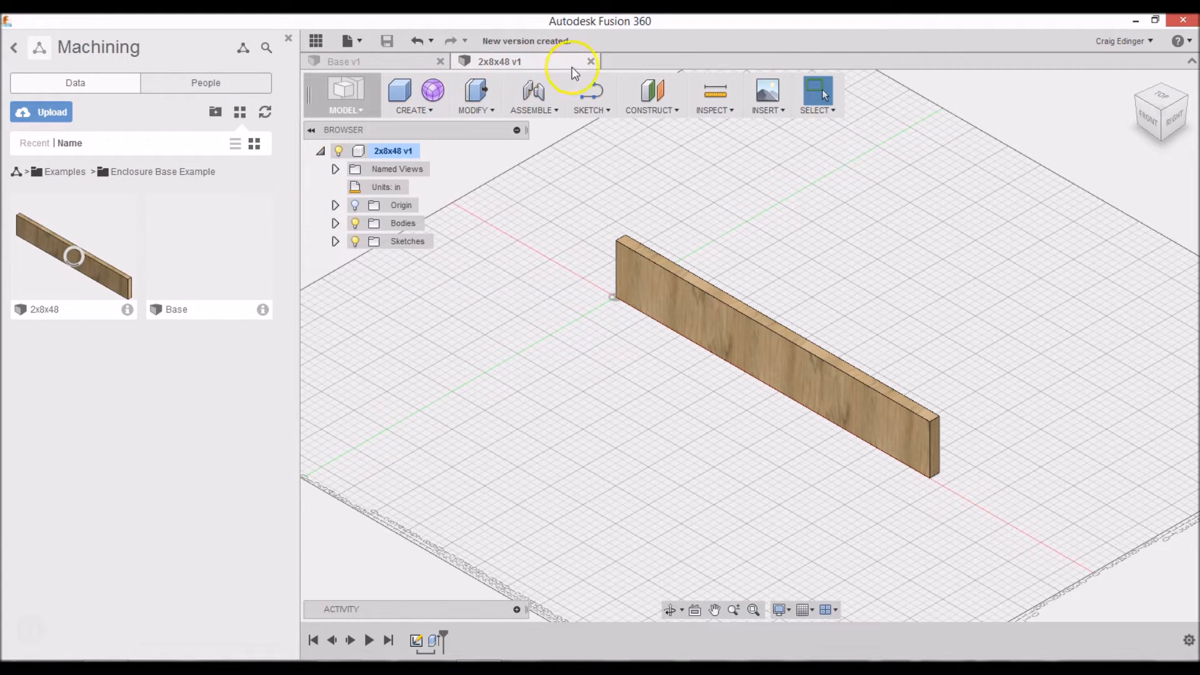
pyautogui.click(591, 61)
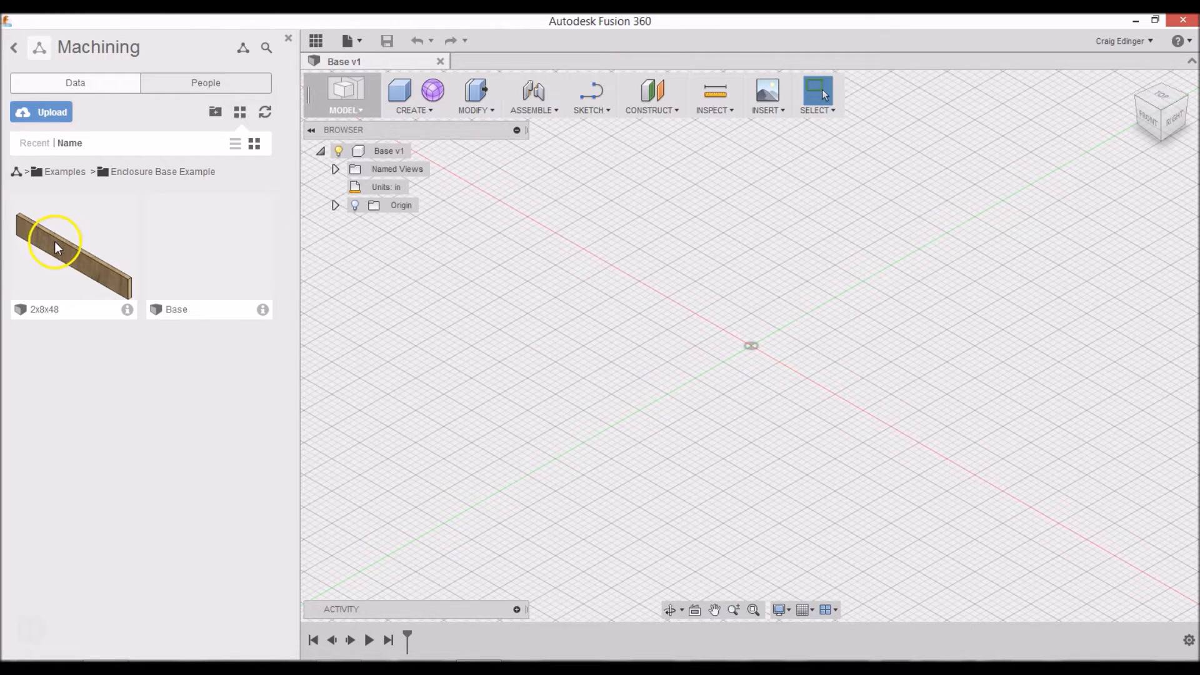
# Step: Insert the 2x8x48 board from the project folder into the Base design at its default position
pyautogui.moveTo(51, 241); pyautogui.dragTo(600, 275)
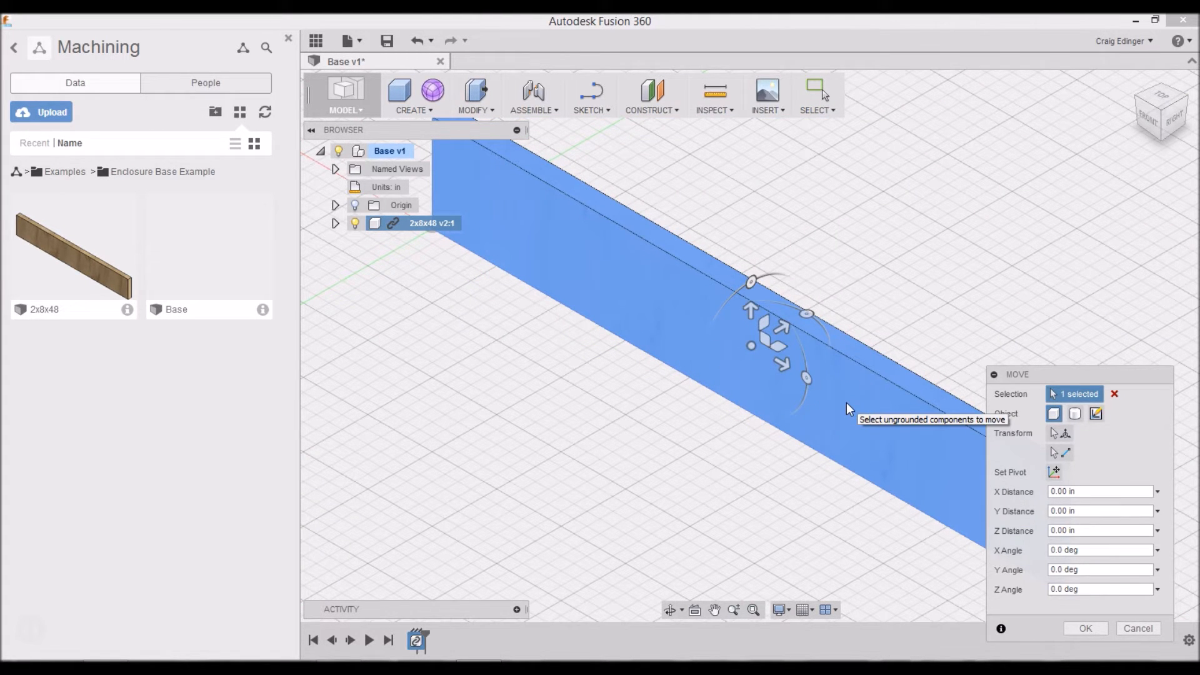
pyautogui.press('Return')
pyautogui.scroll(5, 626, 353)
pyautogui.scroll(-6, 625, 350)
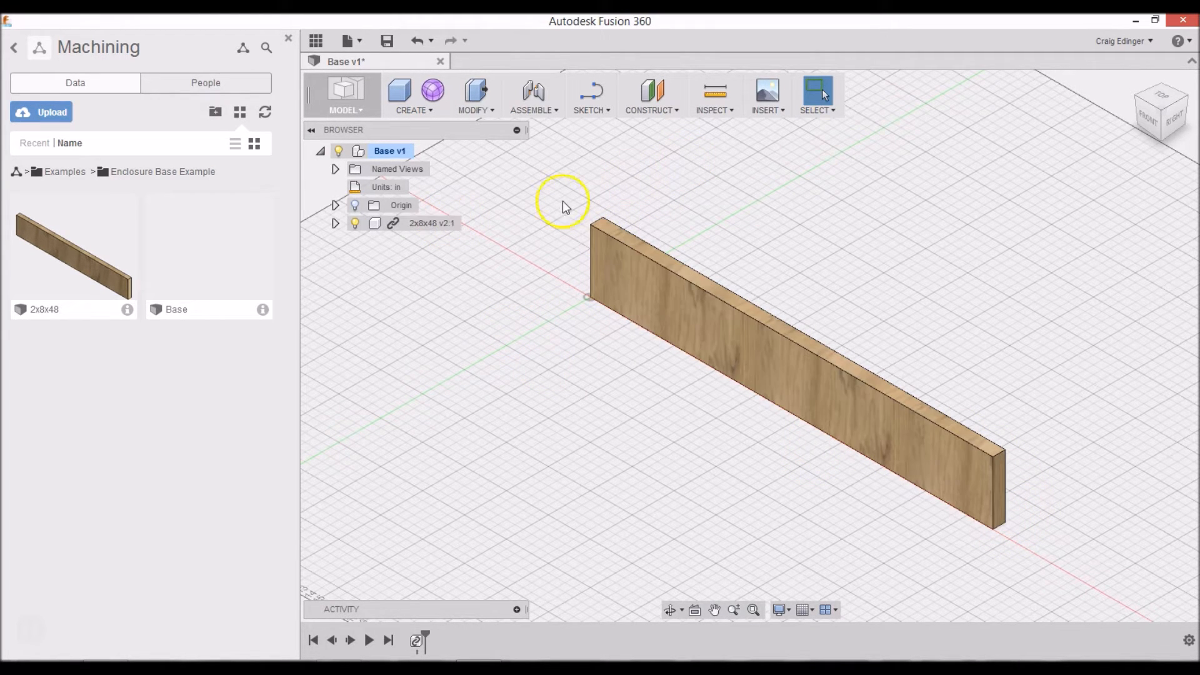
pyautogui.moveTo(659, 208); pyautogui.dragTo(720, 322, button='middle')
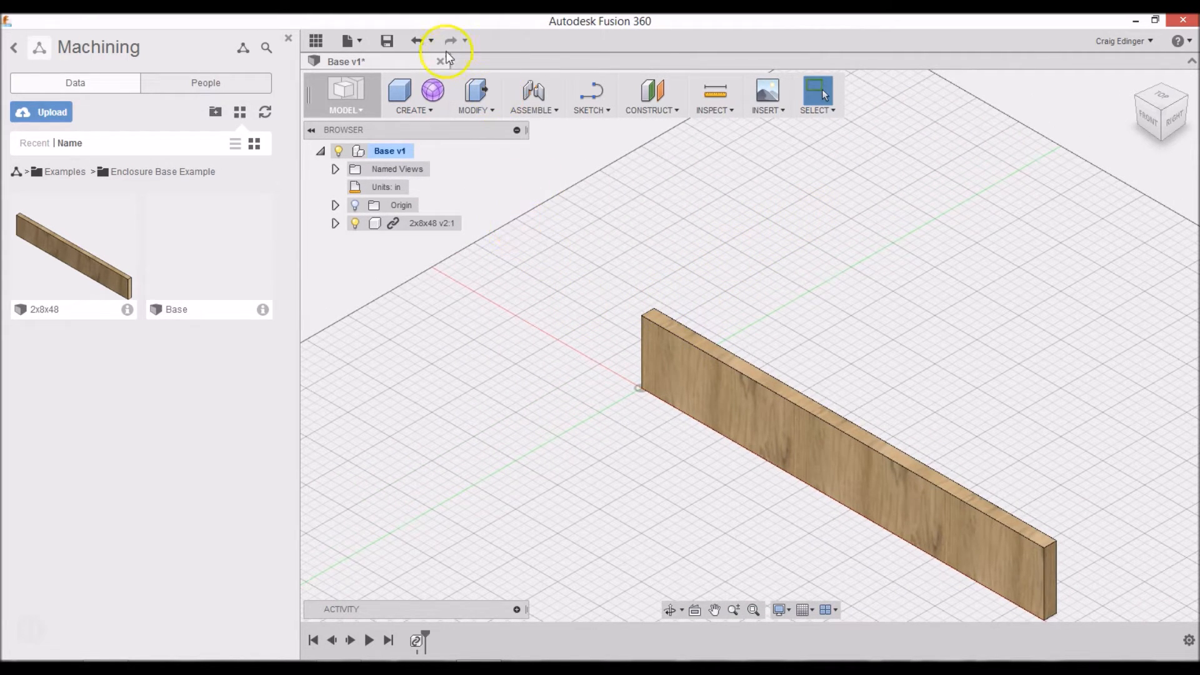
# Step: Create a new design and save it as "2x8x26" in the Enclosure Base Example folder
pyautogui.click(349, 45)
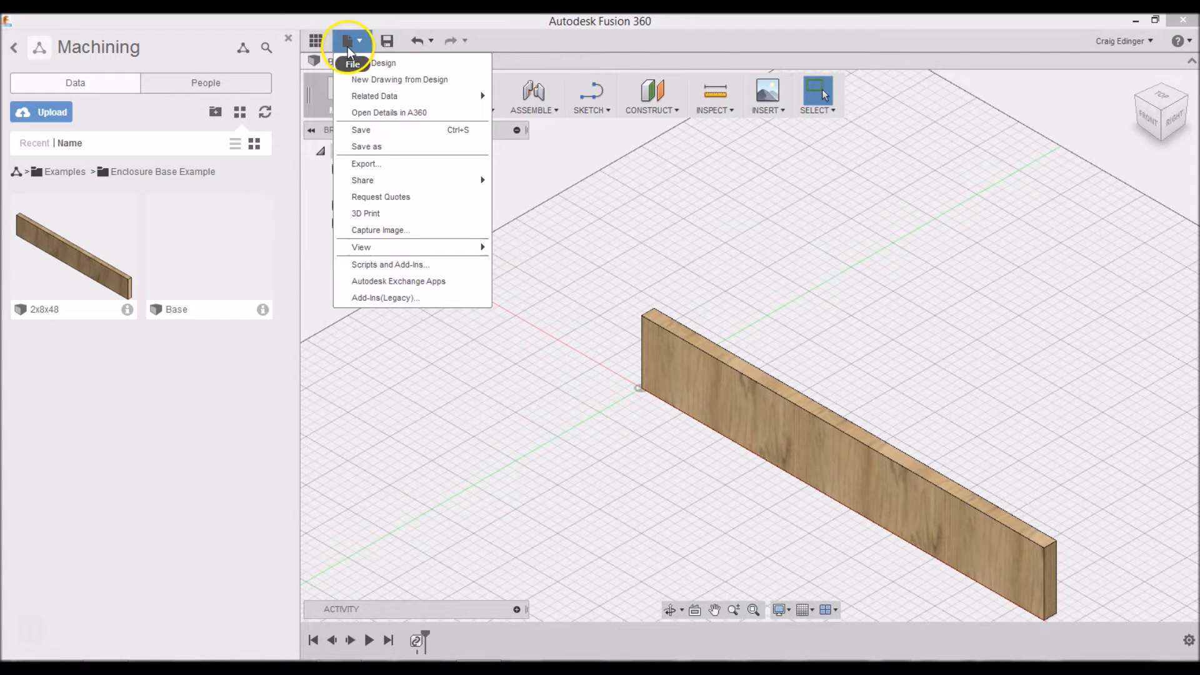
pyautogui.click(373, 64)
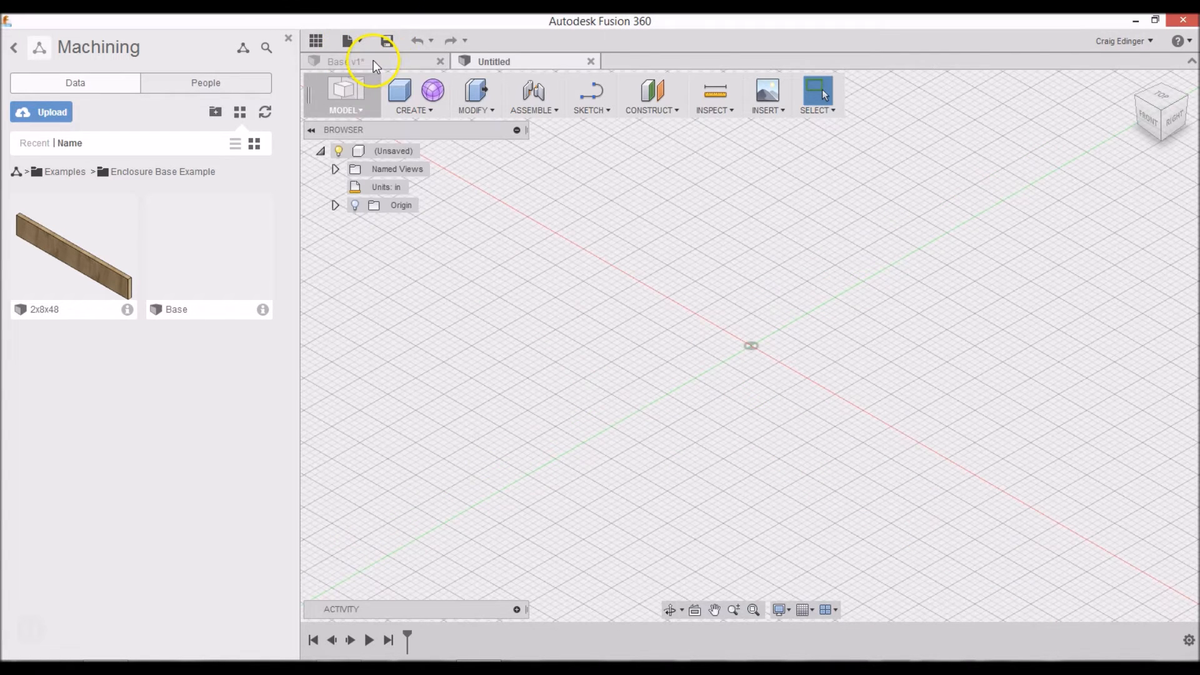
pyautogui.click(388, 41)
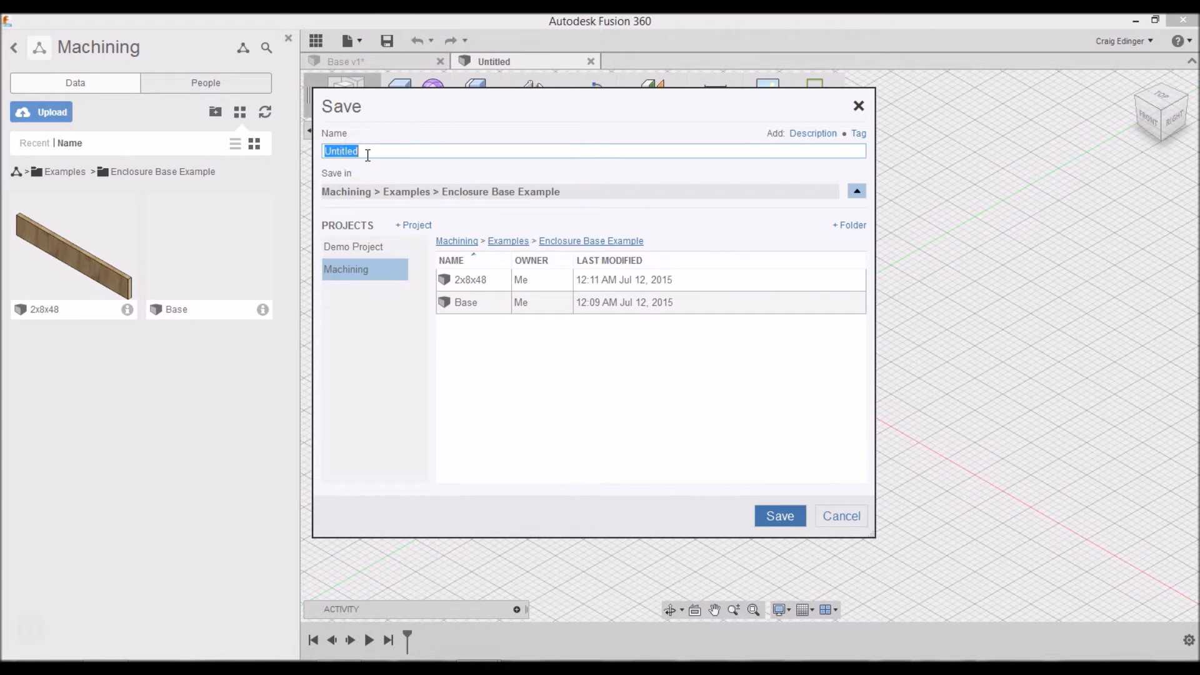
pyautogui.write('2x8x26')
pyautogui.press('Return')
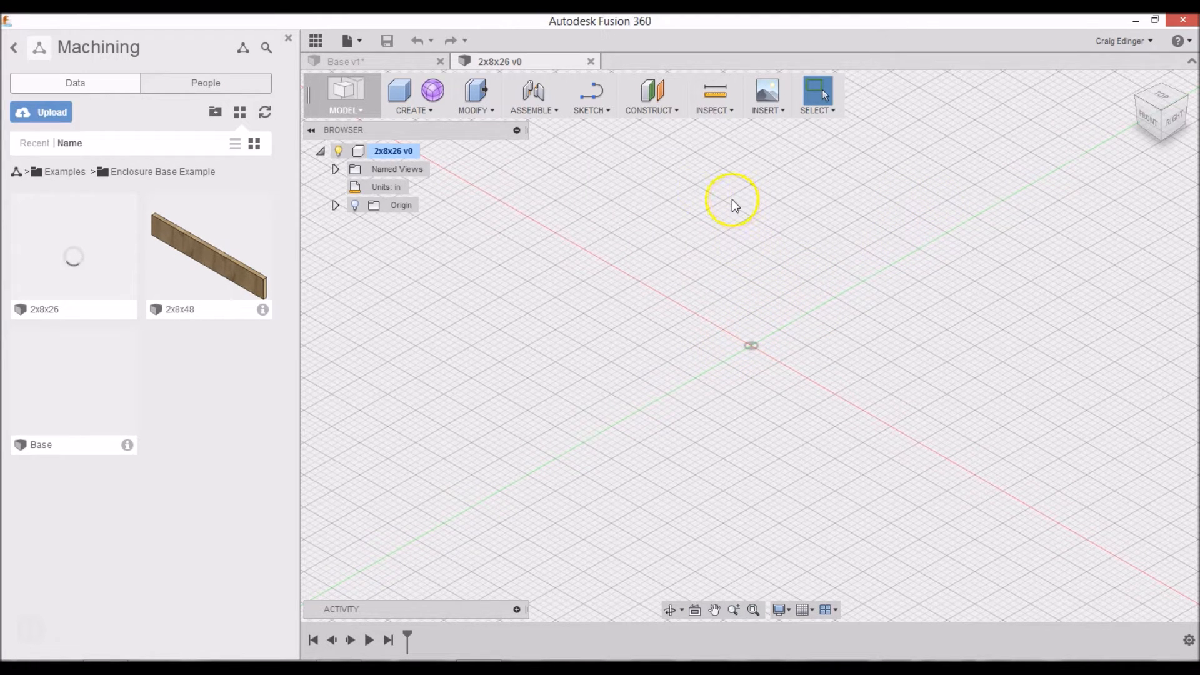
# Step: Sketch a 2-point rectangle from the origin on the horizontal plane, 1.5 in wide along the red axis and 26 in long
pyautogui.click(597, 110)
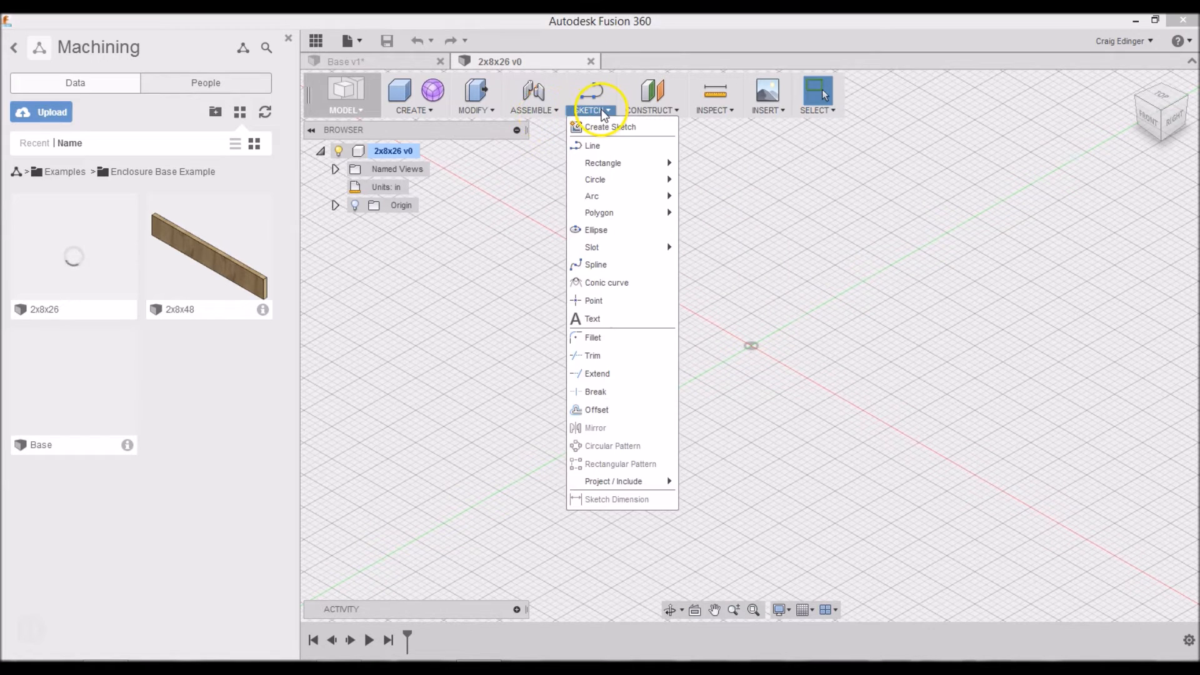
pyautogui.moveTo(599, 166)
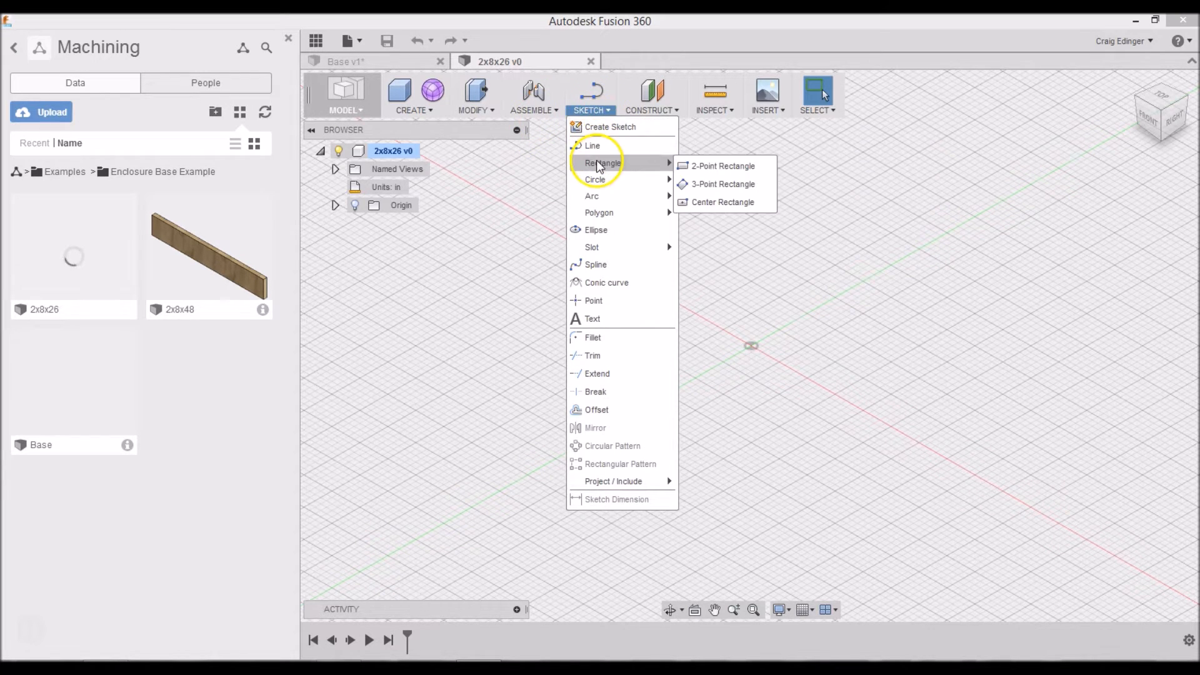
pyautogui.click(695, 168)
pyautogui.keyDown('shift'); pyautogui.moveTo(695, 169); pyautogui.dragTo(1153, 102, button='middle'); pyautogui.keyUp('shift')
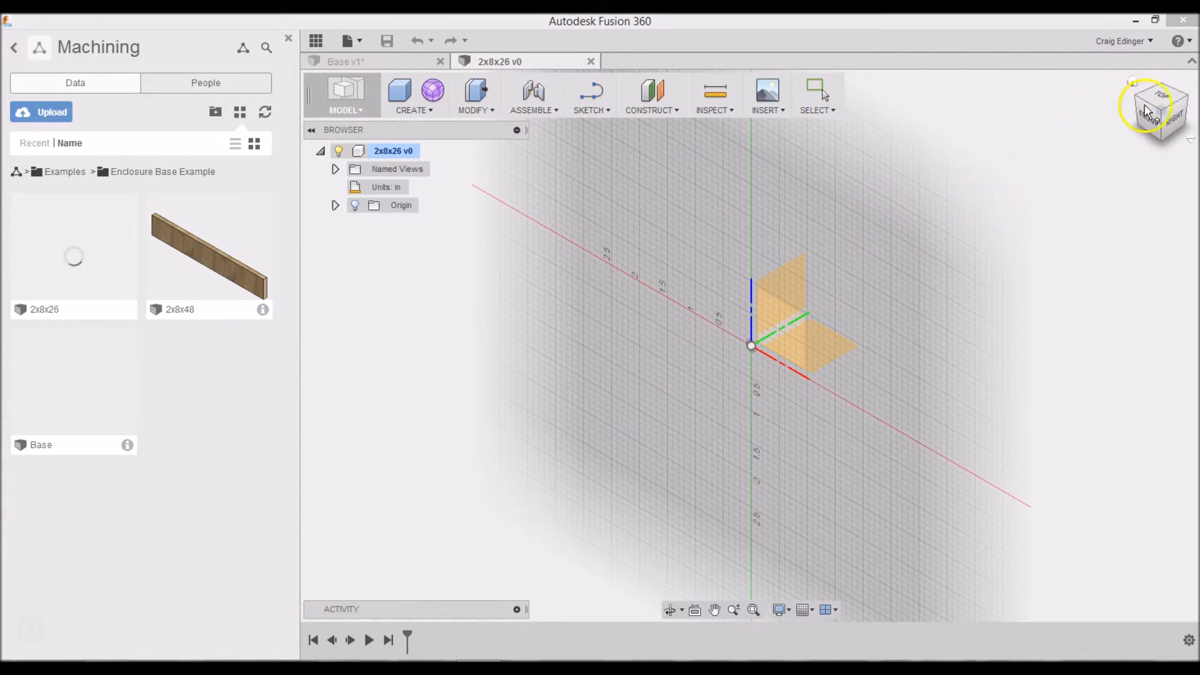
pyautogui.click(1164, 99)
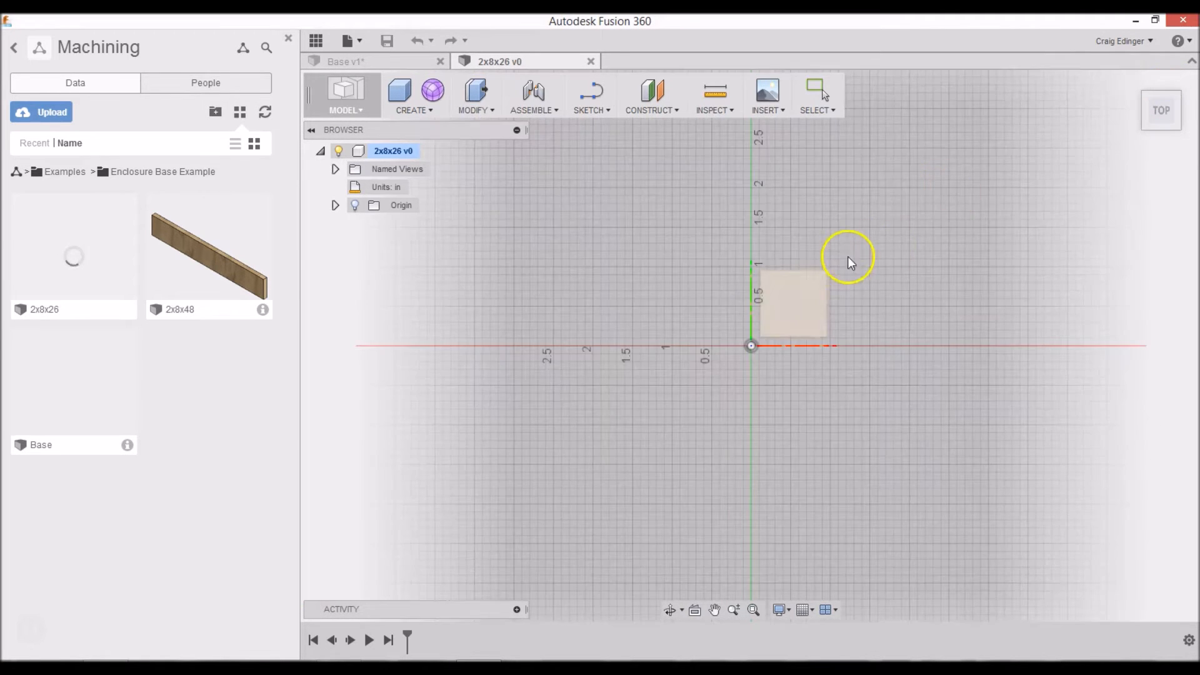
pyautogui.click(799, 297)
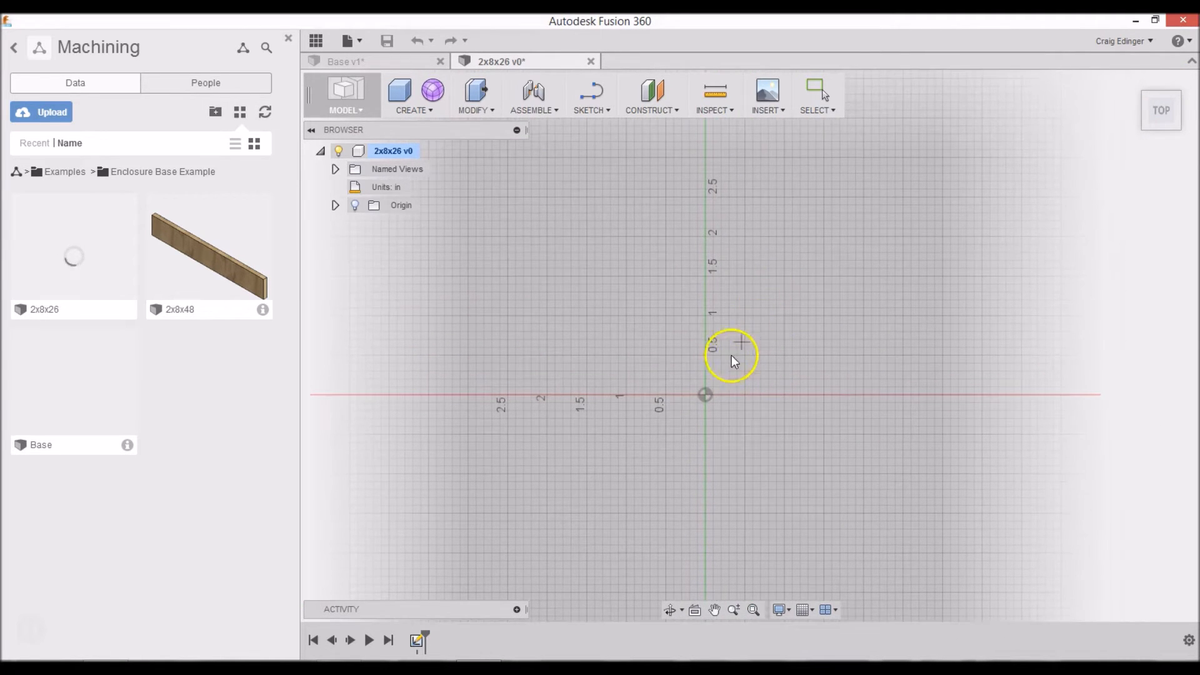
pyautogui.click(705, 394)
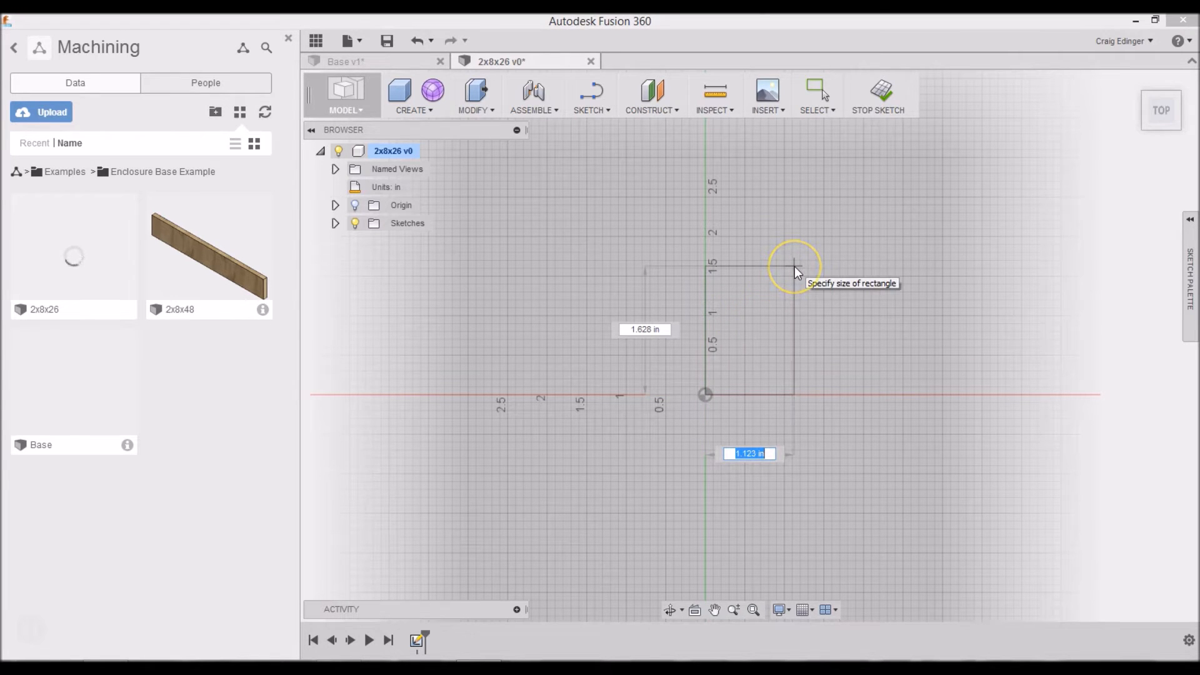
pyautogui.write('1.5')
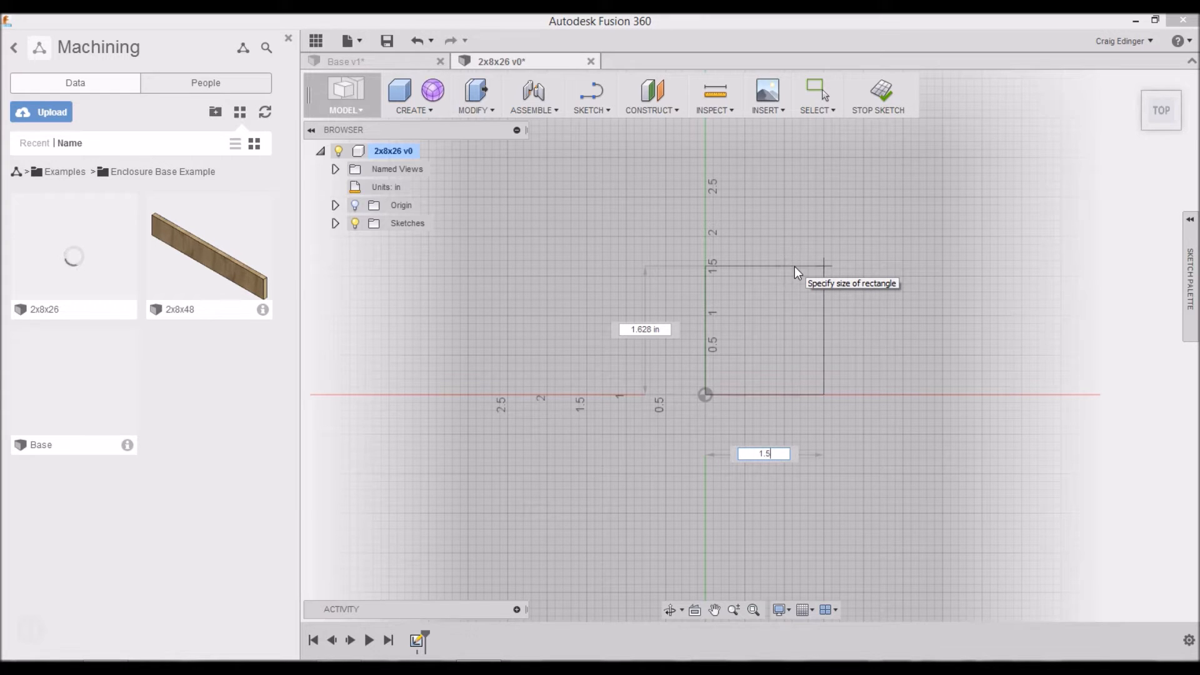
pyautogui.press('Tab')
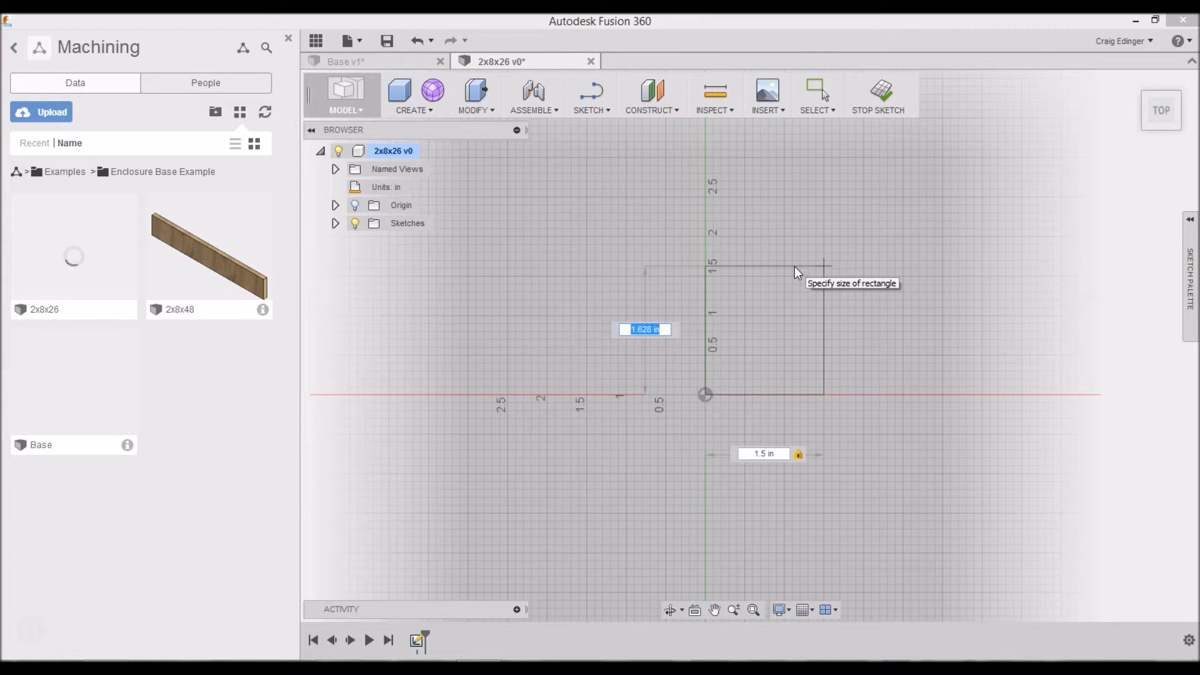
pyautogui.write('26')
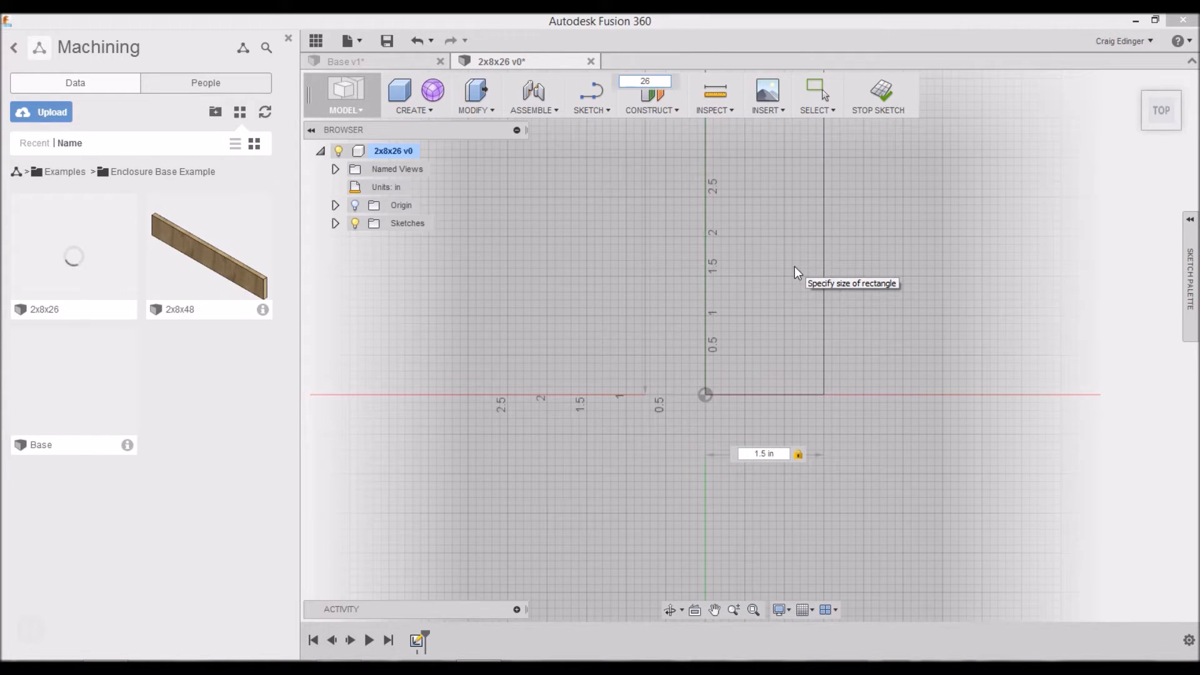
pyautogui.press('Tab')
pyautogui.press('Return')
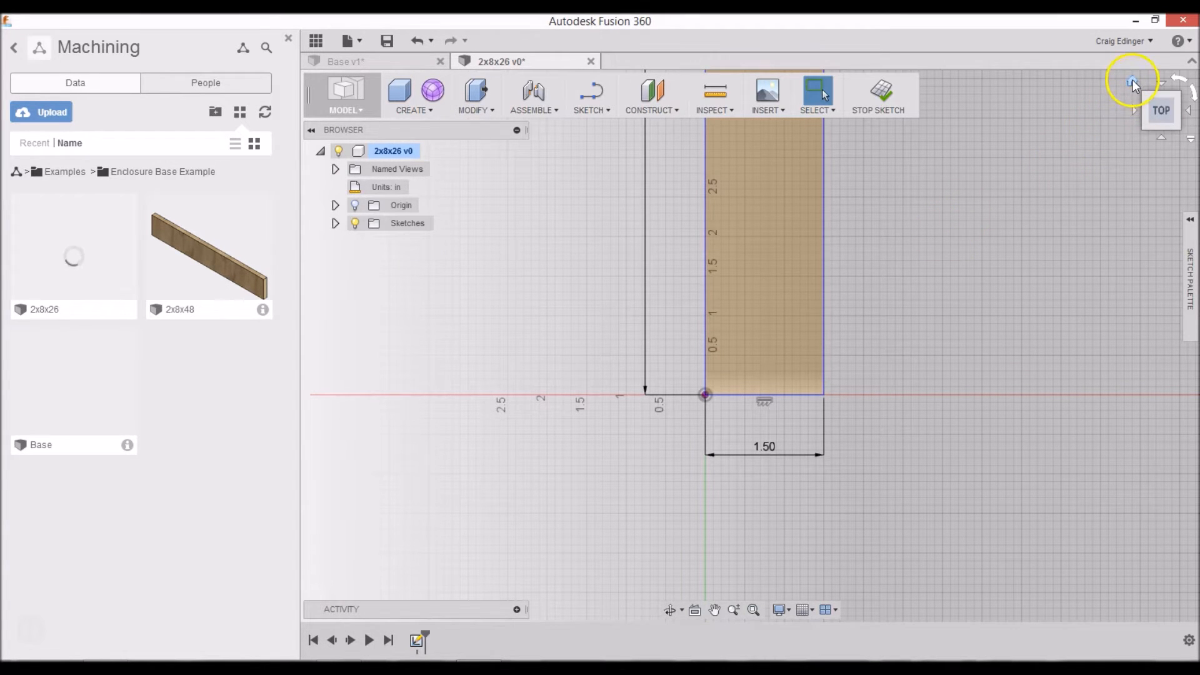
# Step: Extrude the 1.5 by 26 in profile upward 7.5 in as a new body using Press Pull
pyautogui.click(1132, 80)
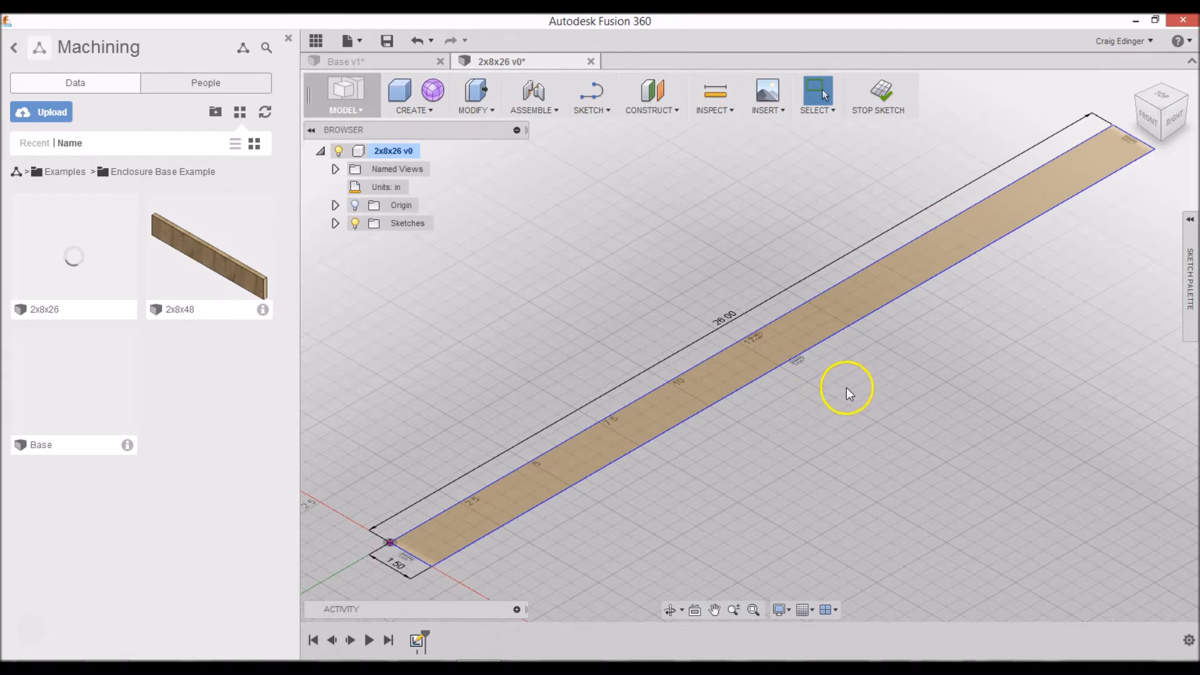
pyautogui.rightClick(855, 382)
pyautogui.click(902, 362)
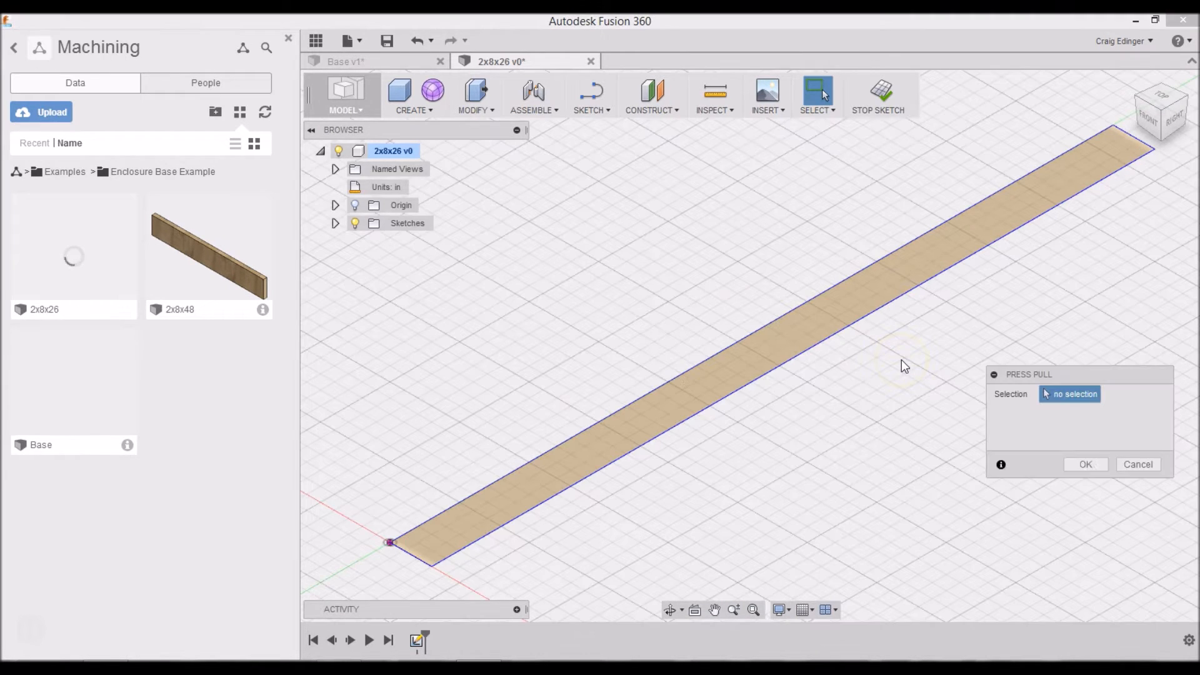
pyautogui.click(777, 342)
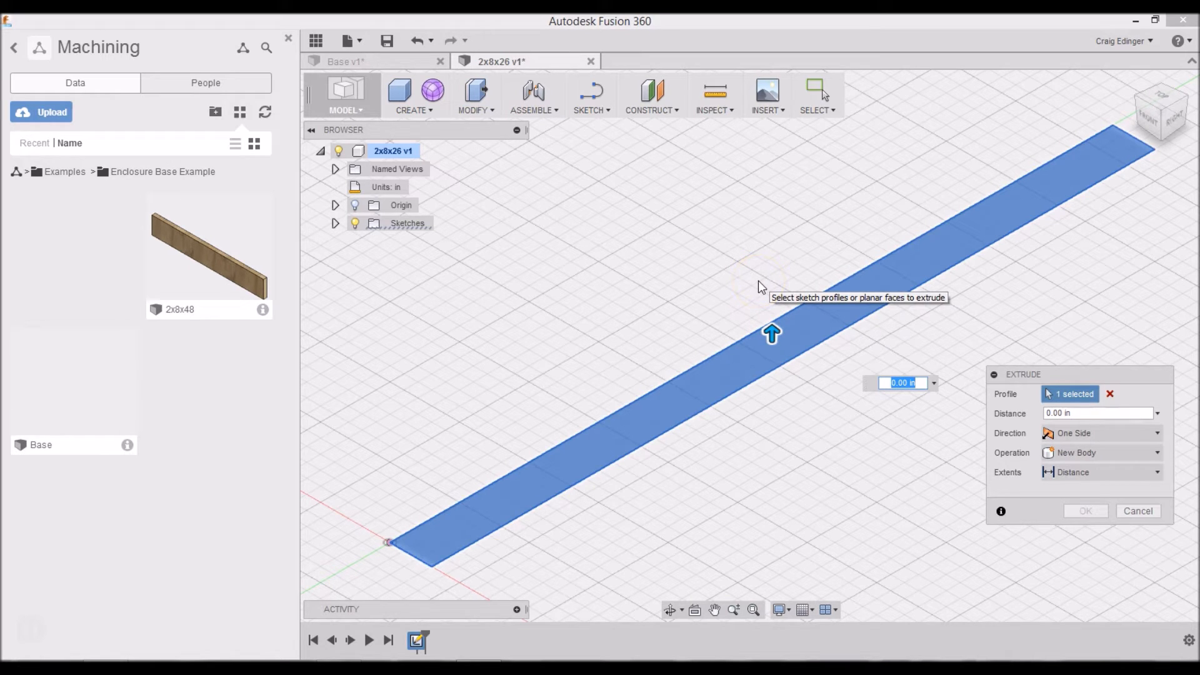
pyautogui.write('7')
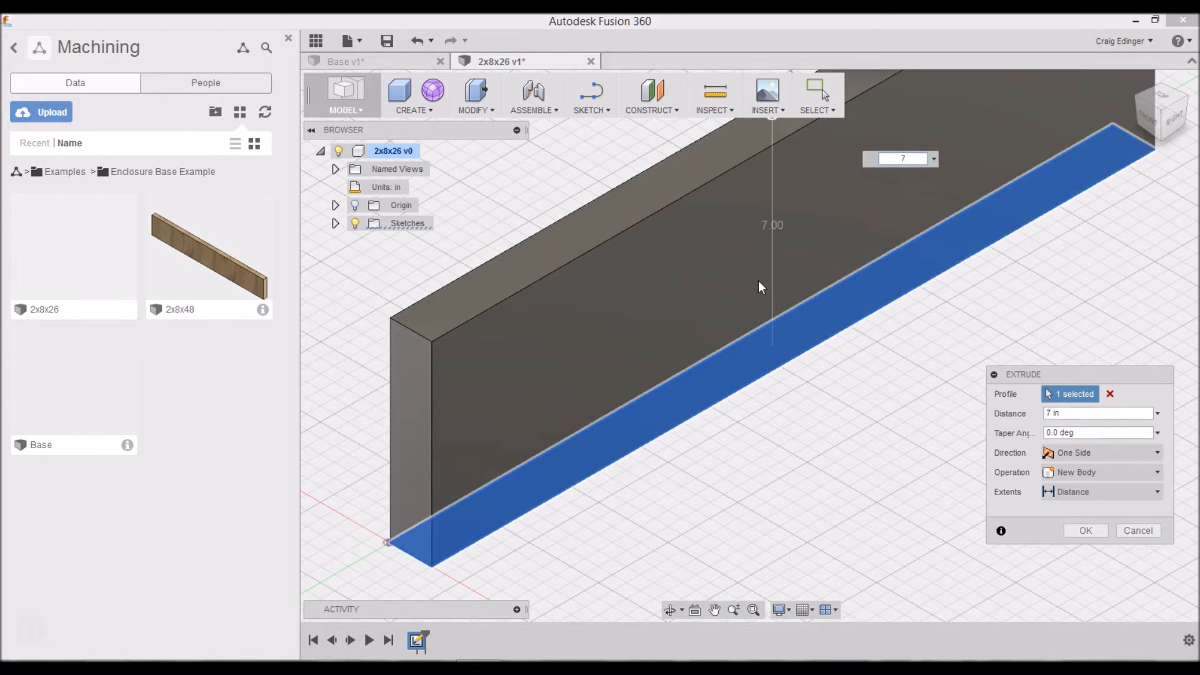
pyautogui.write('.5')
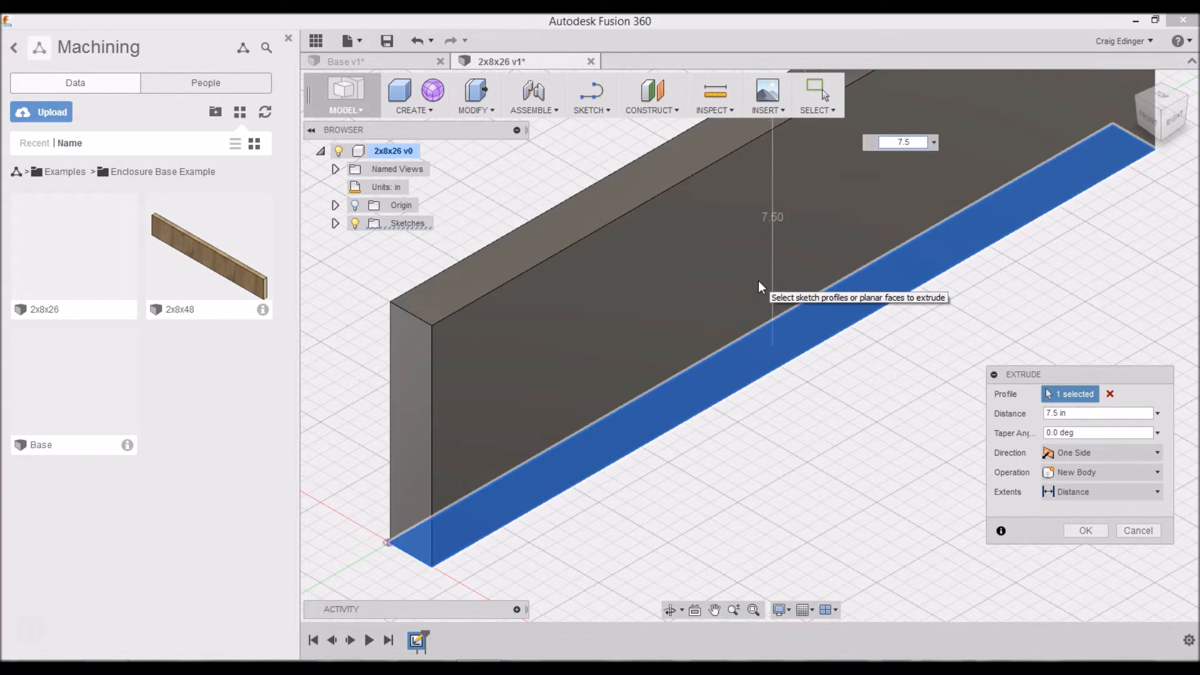
pyautogui.press('Return')
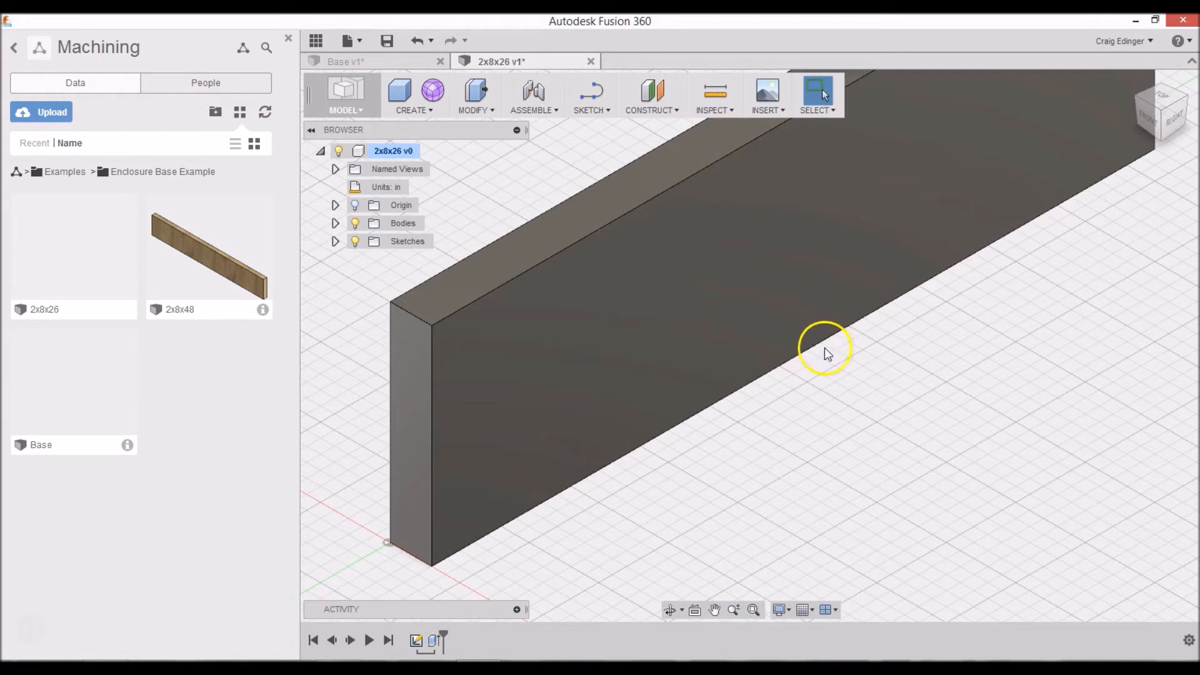
# Step: Apply the Wood physical material from the Fusion 360 Material Library to the 26 in board
pyautogui.scroll(-5, 927, 362)
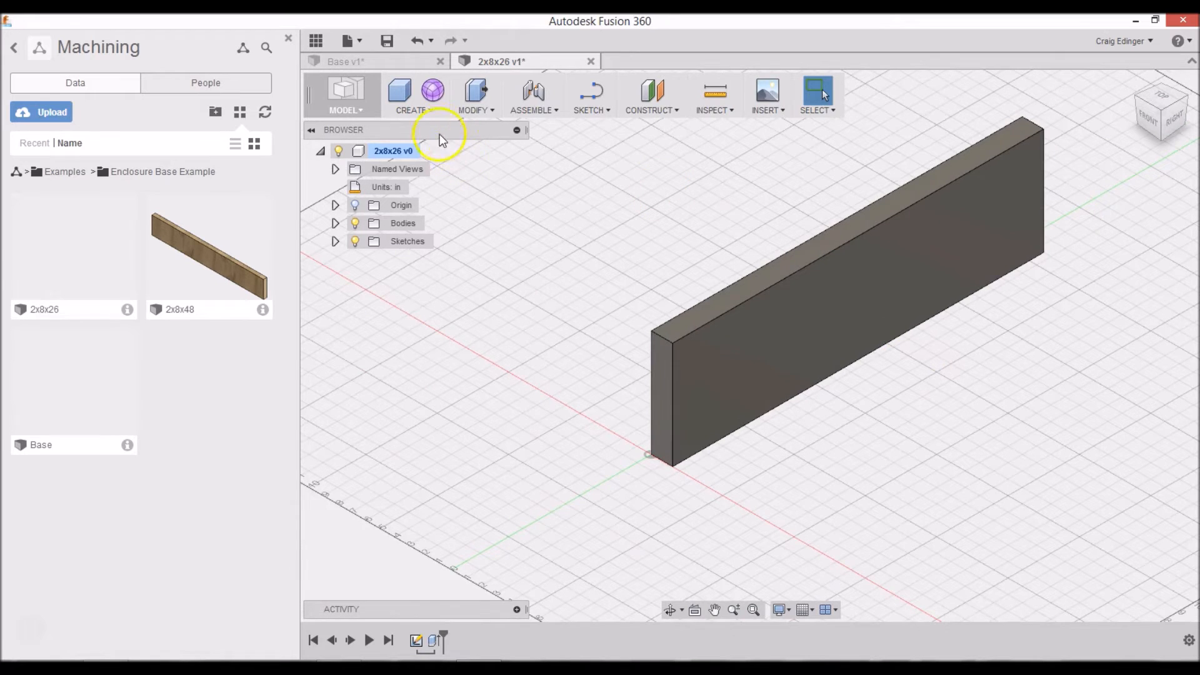
pyautogui.click(470, 110)
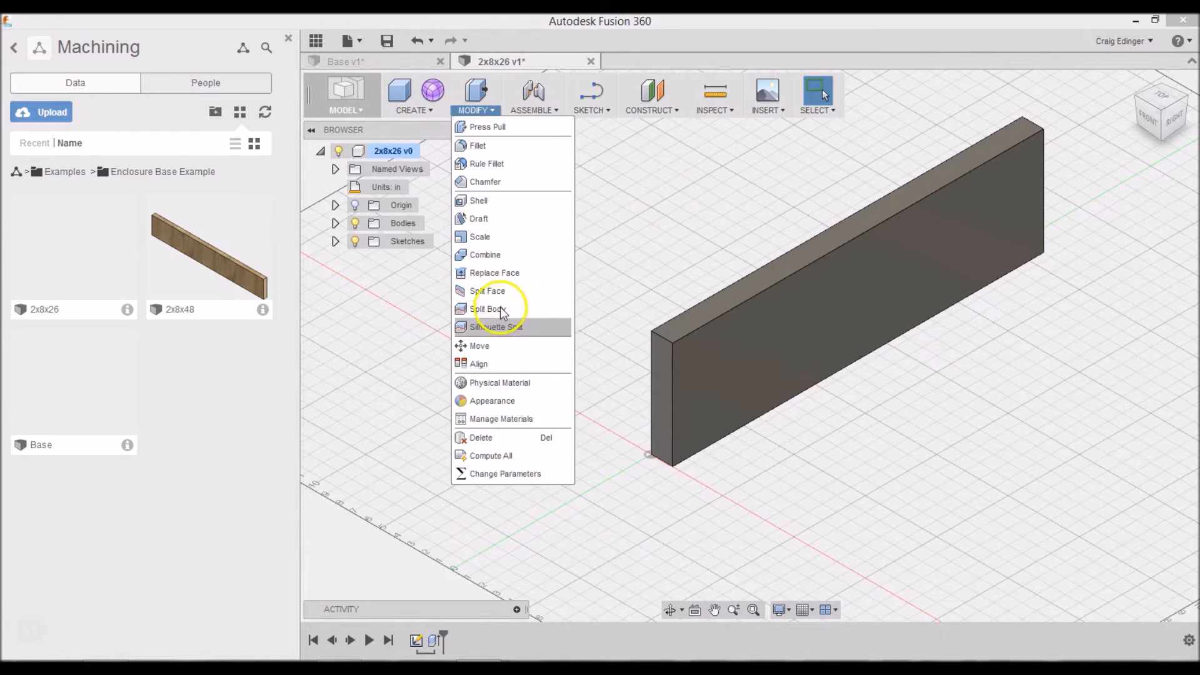
pyautogui.click(506, 384)
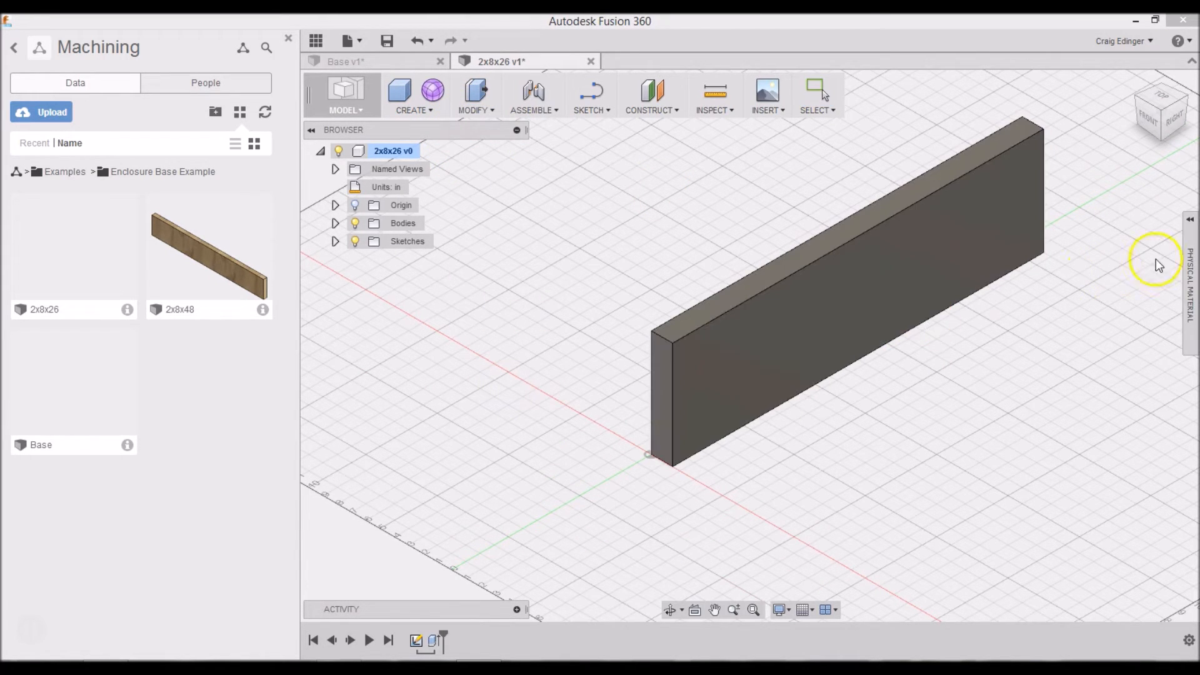
pyautogui.click(1190, 235)
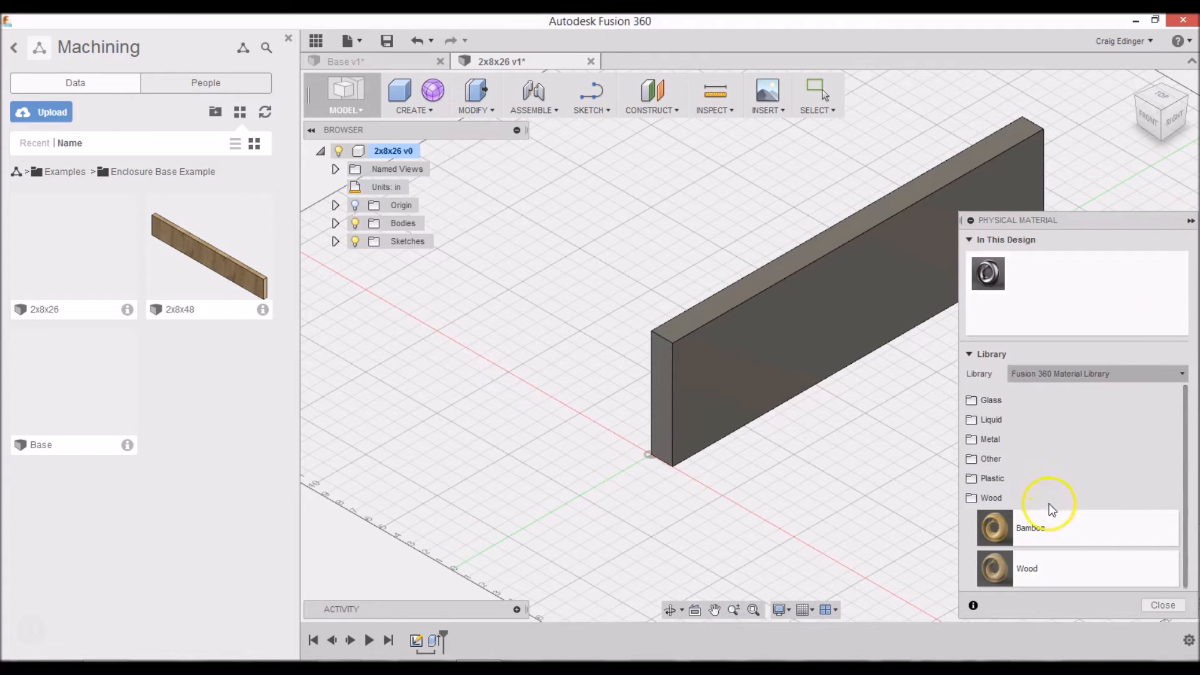
pyautogui.moveTo(1027, 569); pyautogui.dragTo(777, 348)
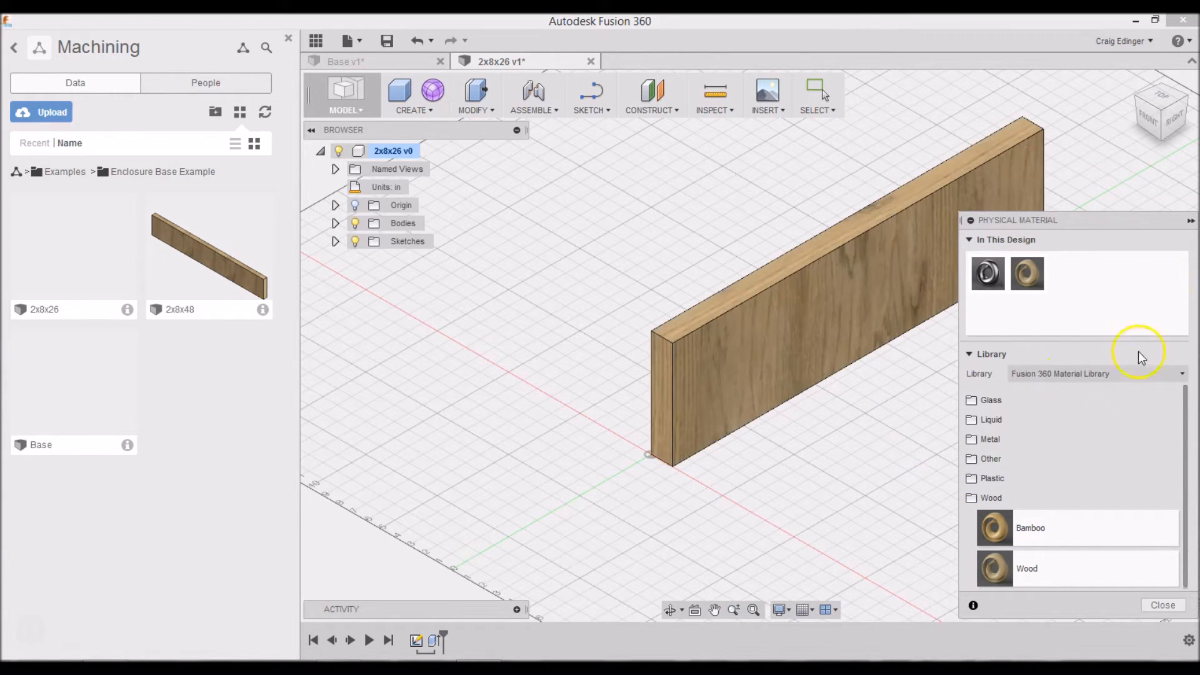
pyautogui.click(1190, 221)
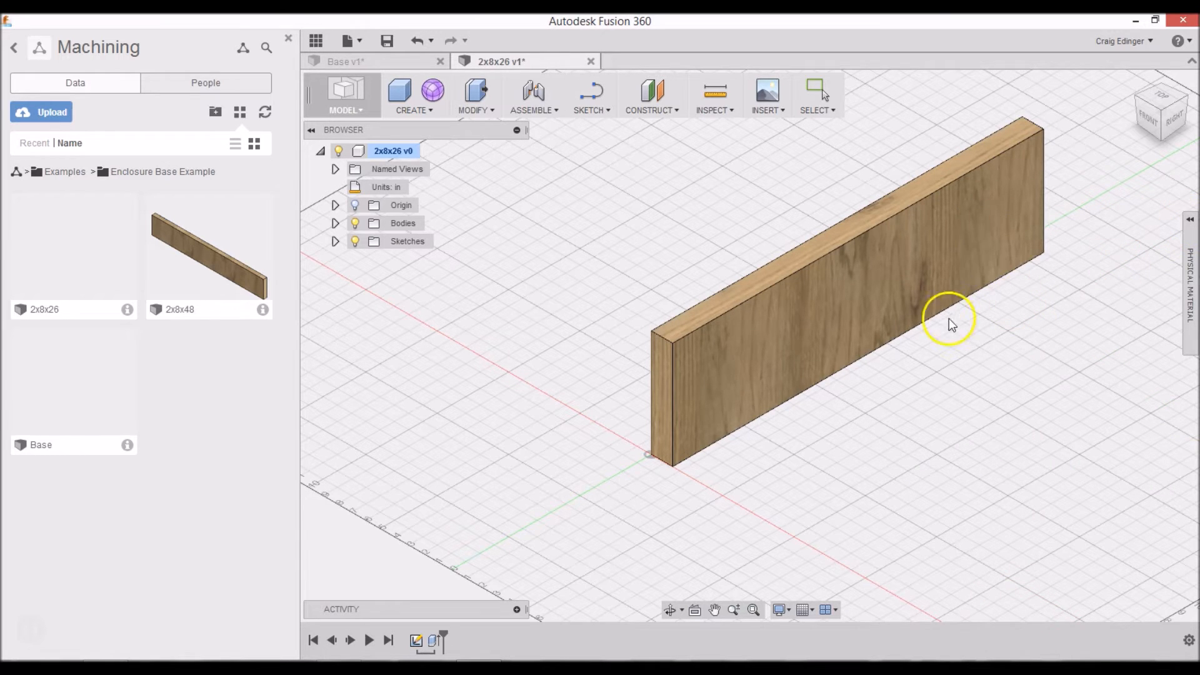
# Step: Save the 2x8x26 board as a new version and close its design
pyautogui.click(387, 42)
pyautogui.click(598, 360)
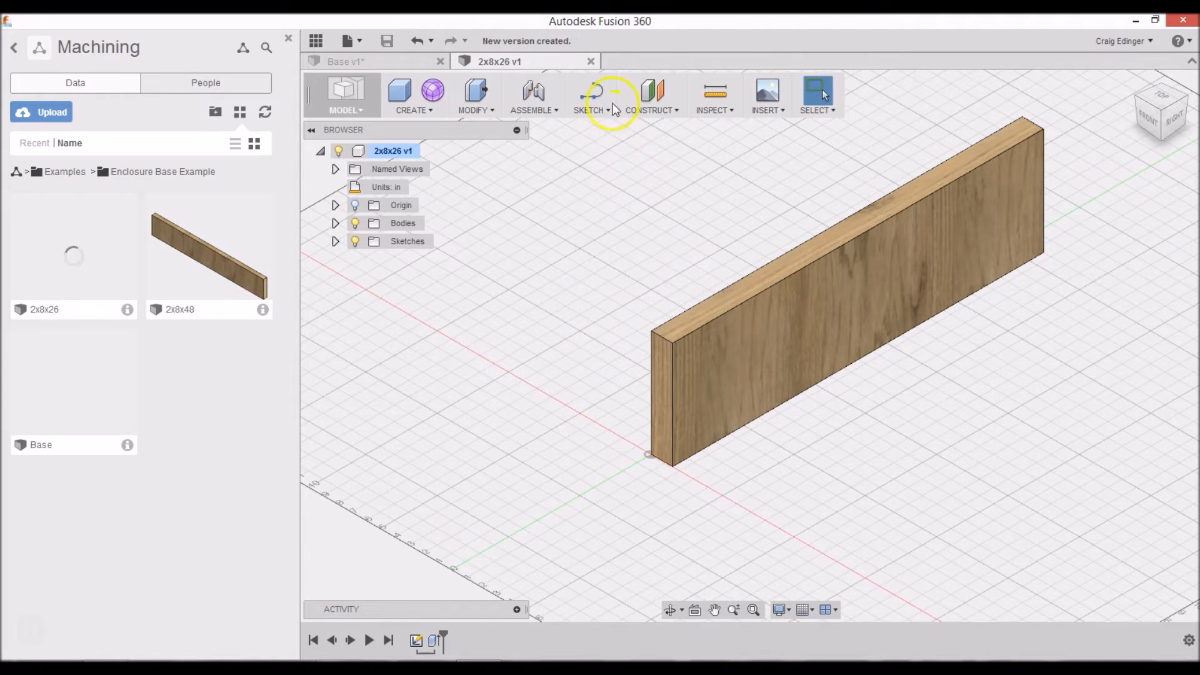
pyautogui.click(591, 62)
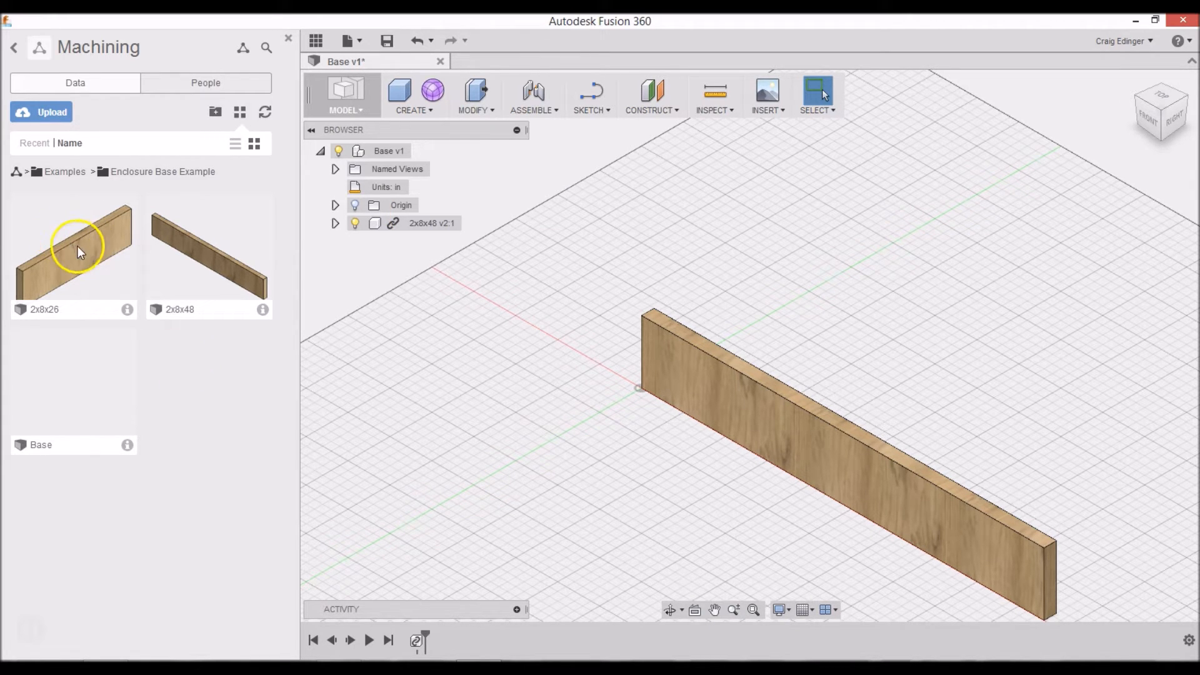
# Step: Insert the 2x8x26 board into the Base design and move it clear behind the 48 in board
pyautogui.moveTo(54, 246); pyautogui.dragTo(635, 245)
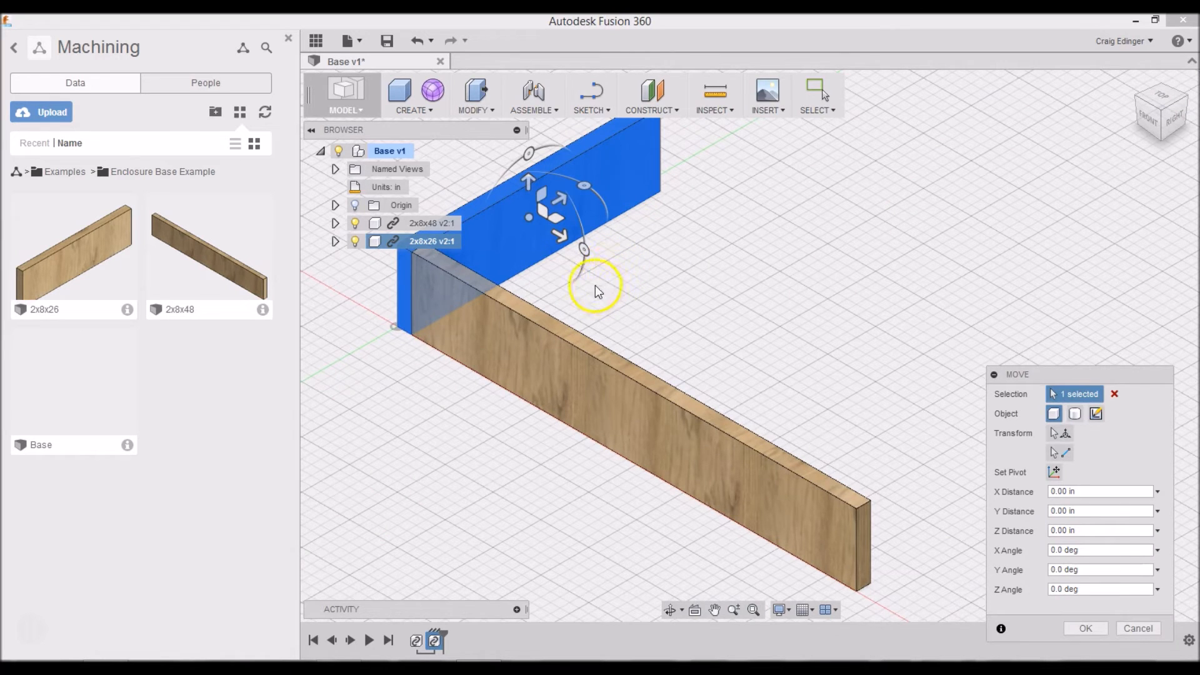
pyautogui.moveTo(576, 268); pyautogui.dragTo(739, 314, button='middle')
pyautogui.moveTo(703, 252); pyautogui.dragTo(798, 236)
pyautogui.press('Return')
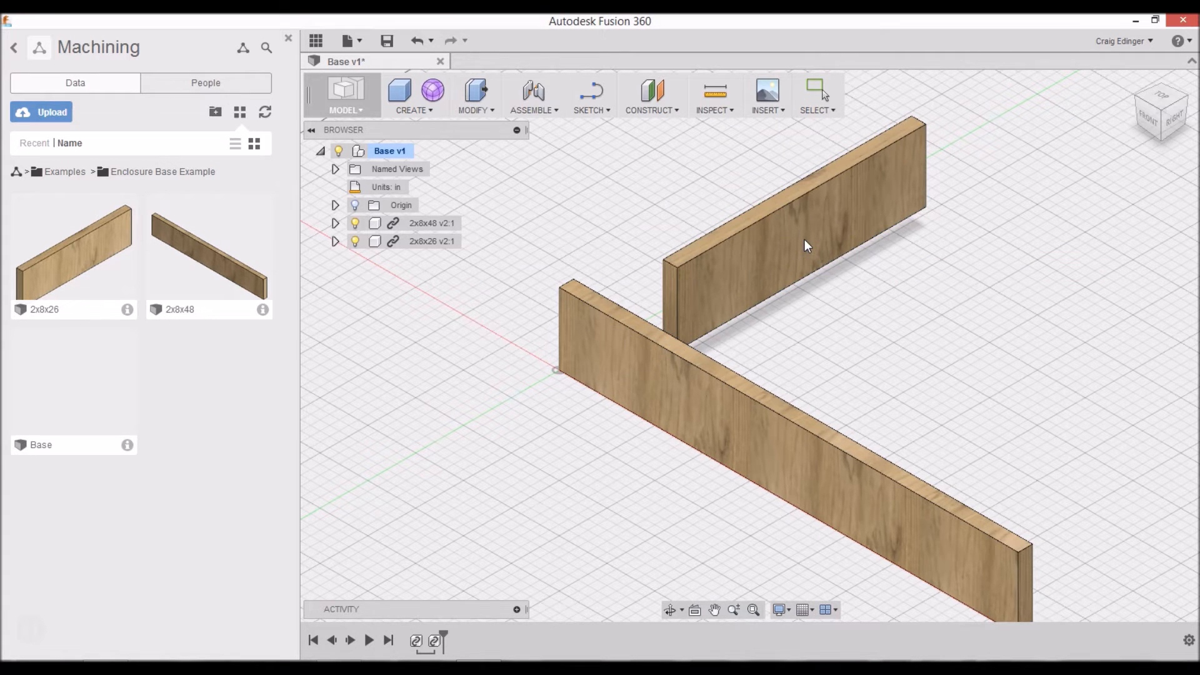
pyautogui.click(594, 182)
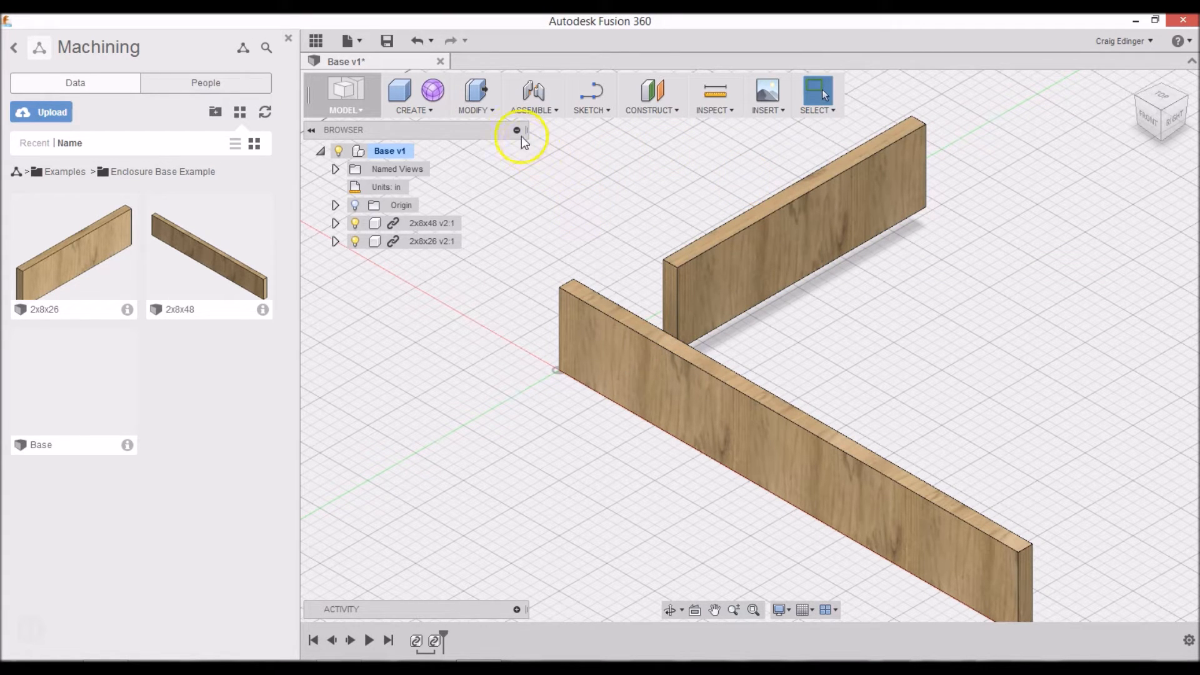
# Step: Align the 26 in board's near outer top corner with the 48 in board's back top corner at the origin end
pyautogui.click(473, 110)
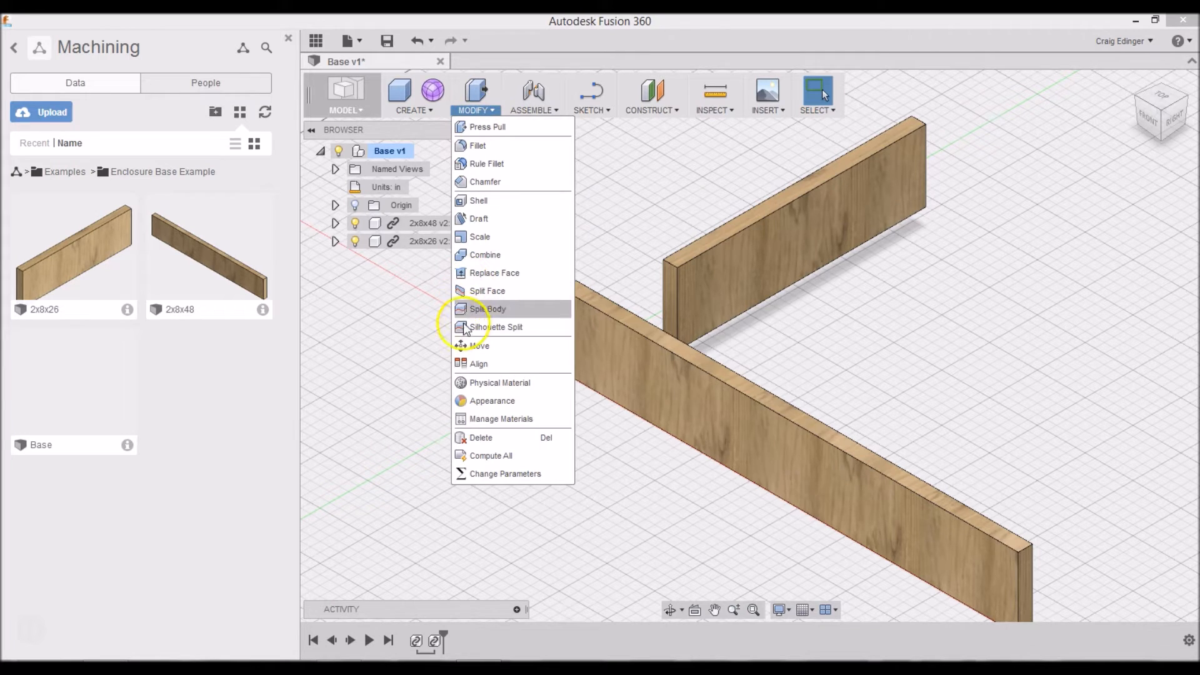
pyautogui.click(476, 365)
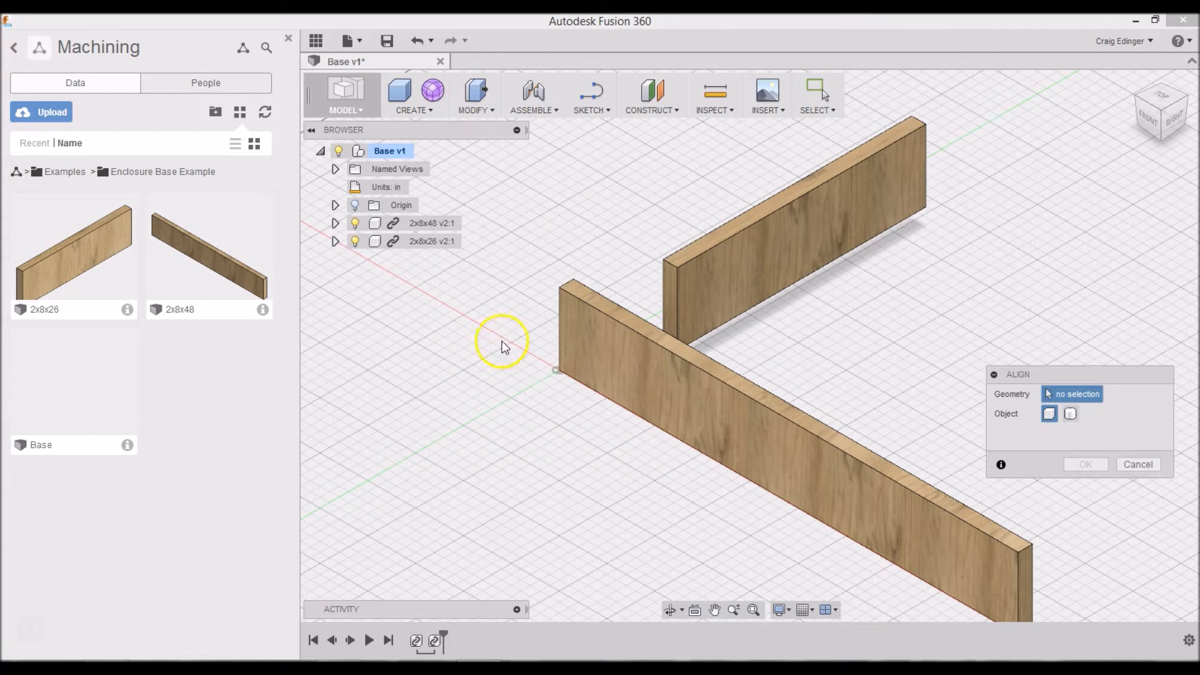
pyautogui.click(665, 258)
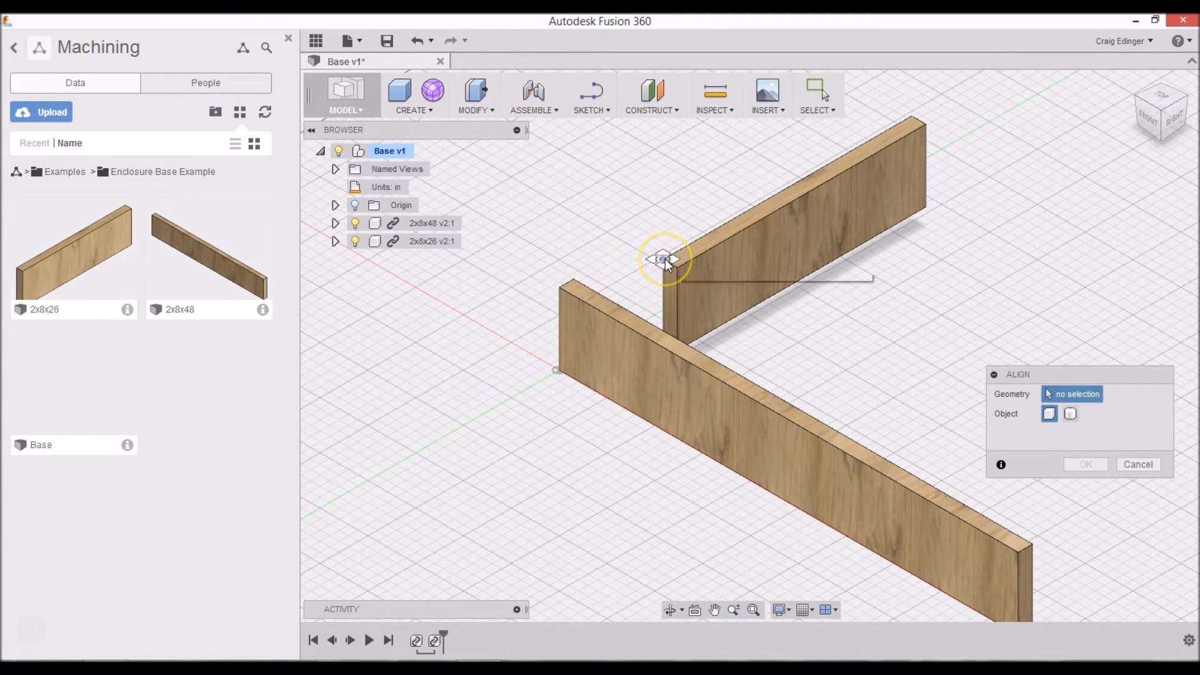
pyautogui.click(573, 276)
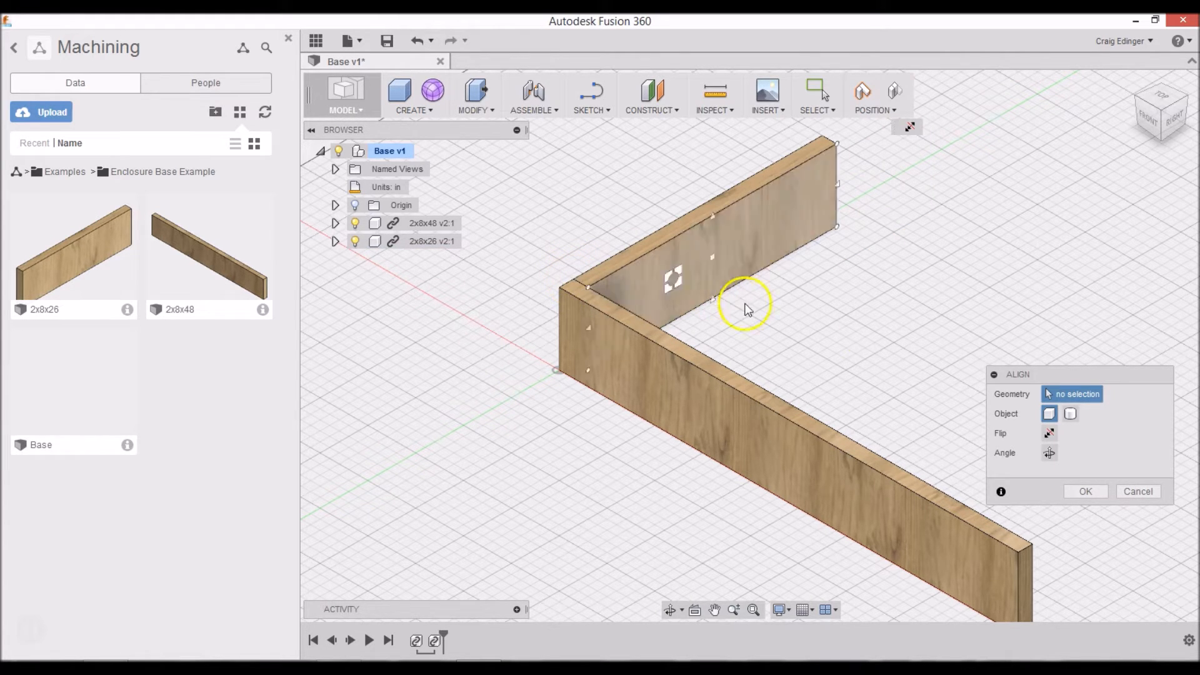
pyautogui.click(1083, 493)
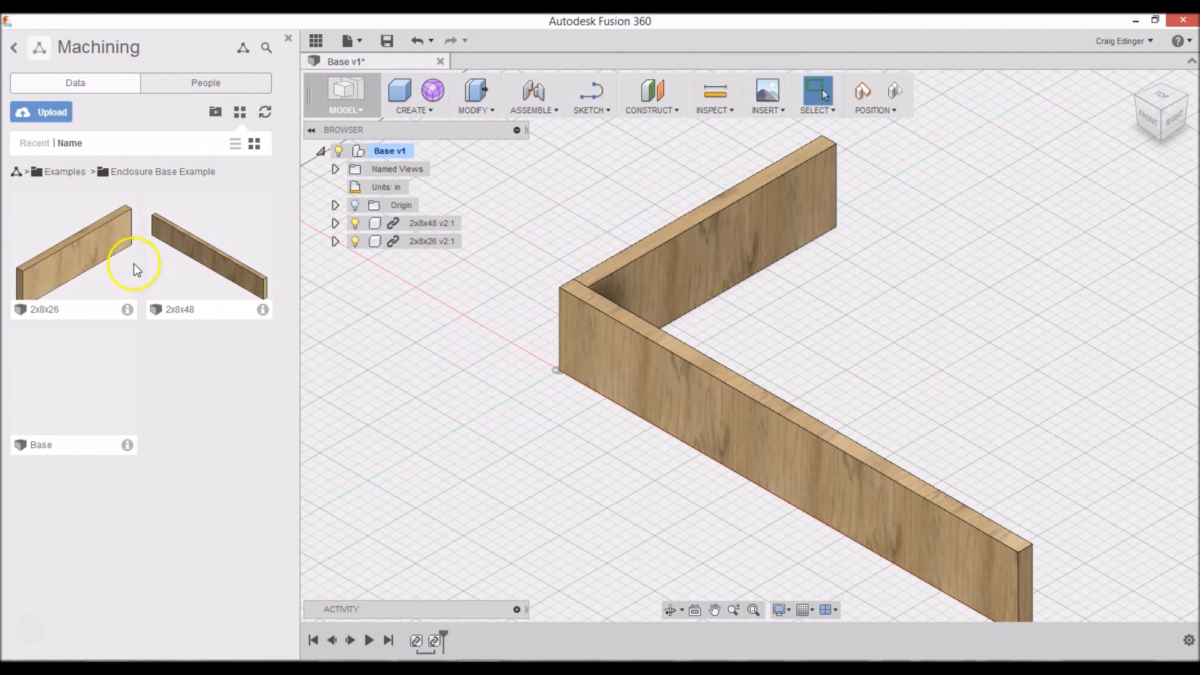
# Step: Insert a second 2x8x26 board and move it about 19.3 in in X, 16.8 in in Y and -2.5 in in Z
pyautogui.moveTo(65, 242); pyautogui.dragTo(447, 294)
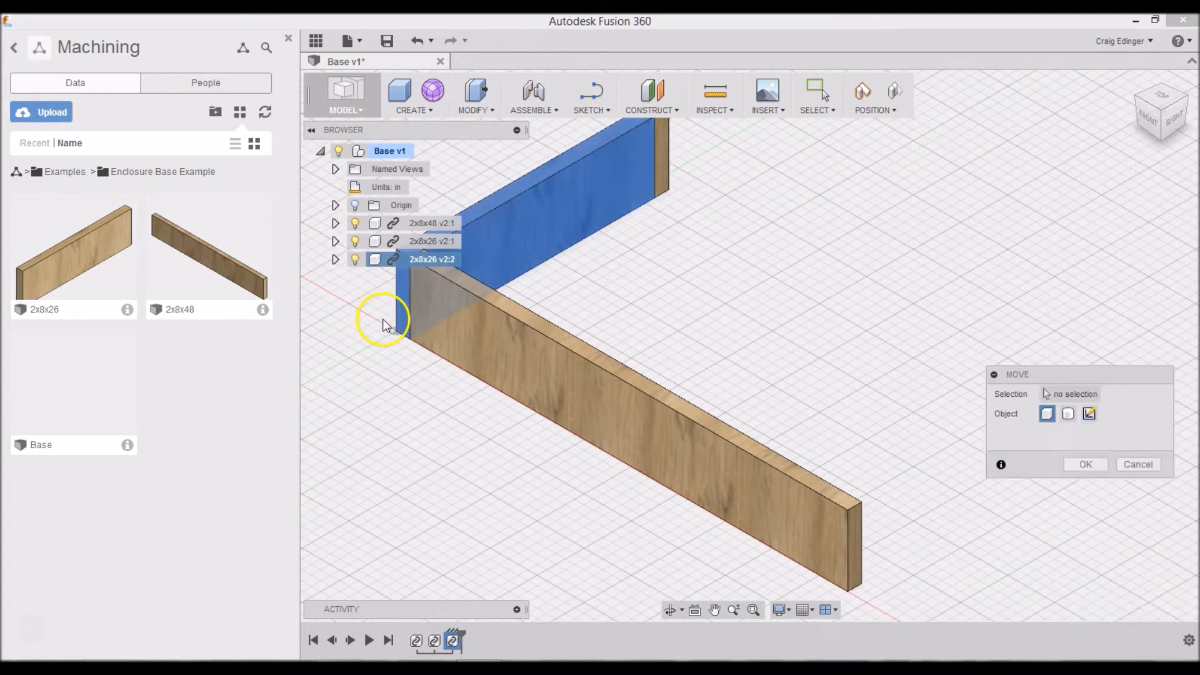
pyautogui.moveTo(560, 228); pyautogui.dragTo(866, 266)
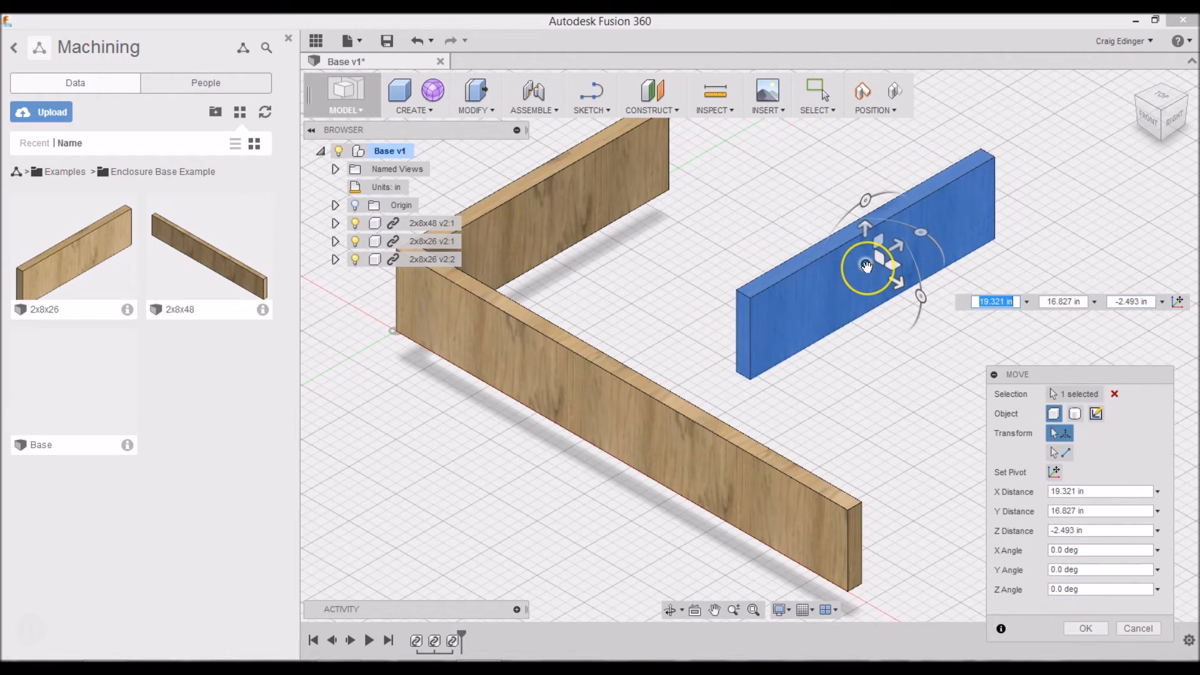
pyautogui.press('Return')
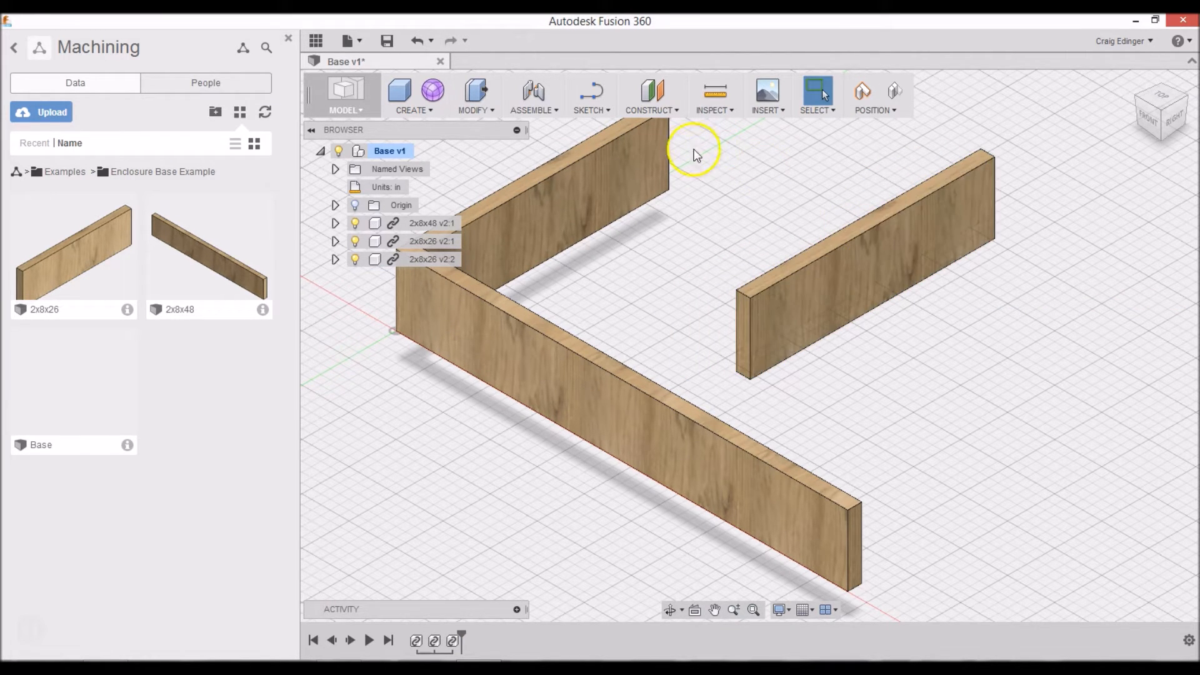
# Step: Align the second 26 in board's near outer top corner with the 48 in board's back top corner at the end away from the origin
pyautogui.click(470, 107)
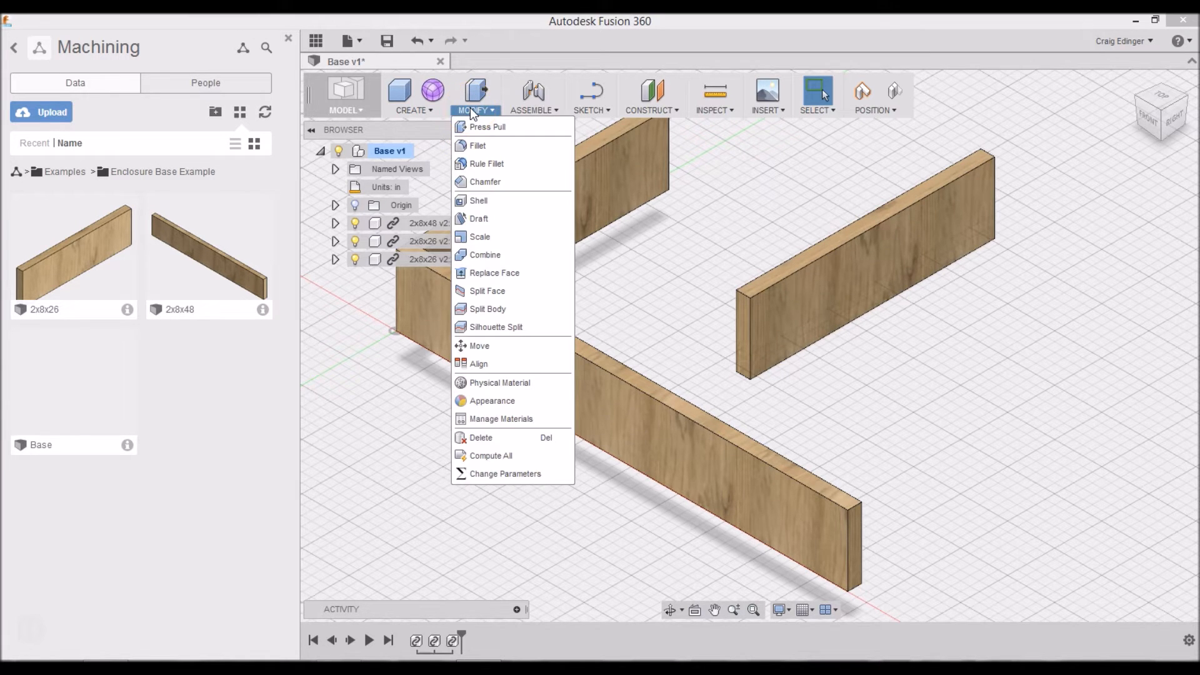
pyautogui.click(475, 363)
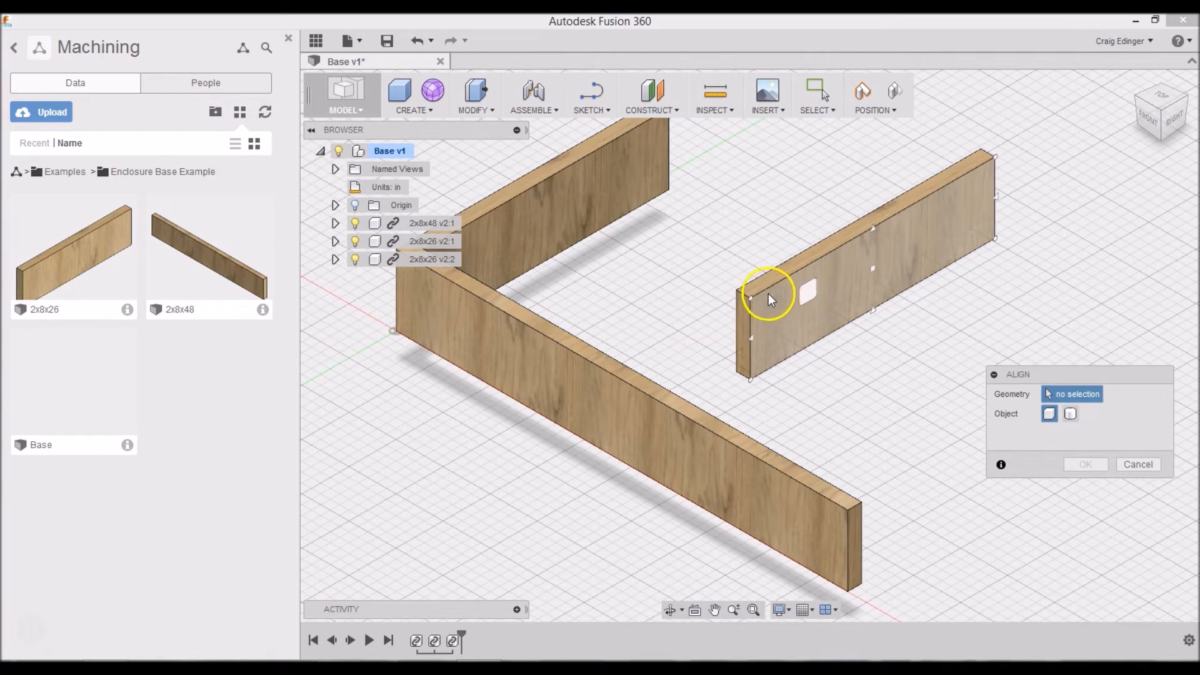
pyautogui.click(751, 298)
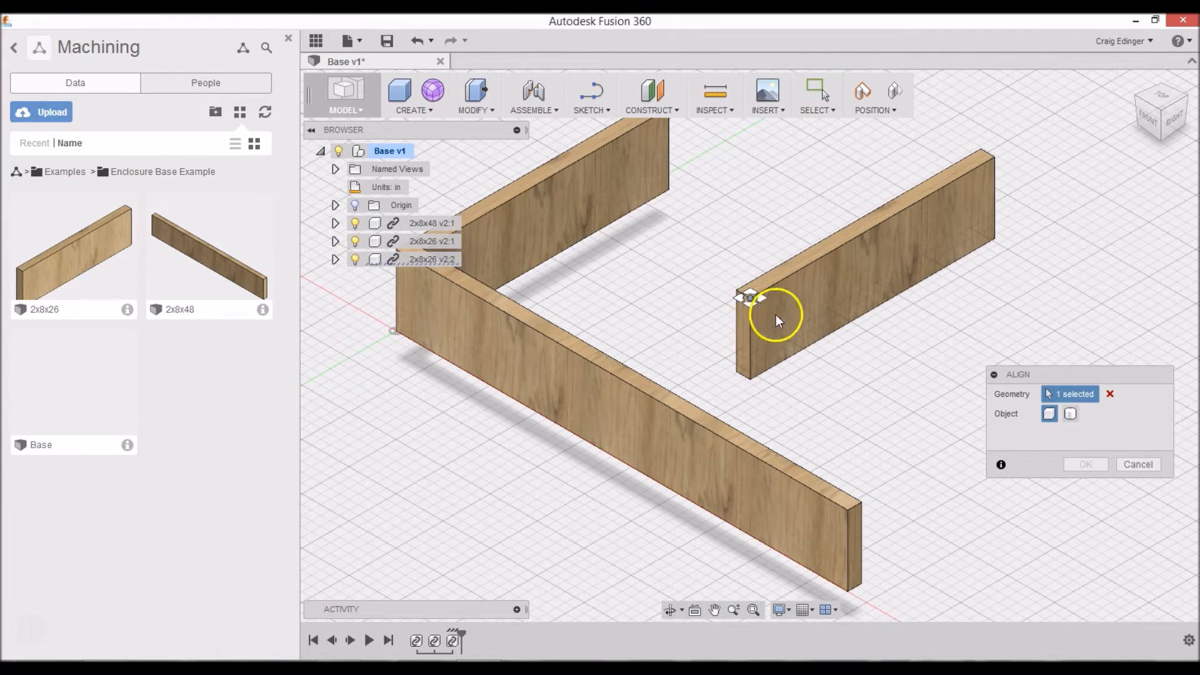
pyautogui.click(859, 500)
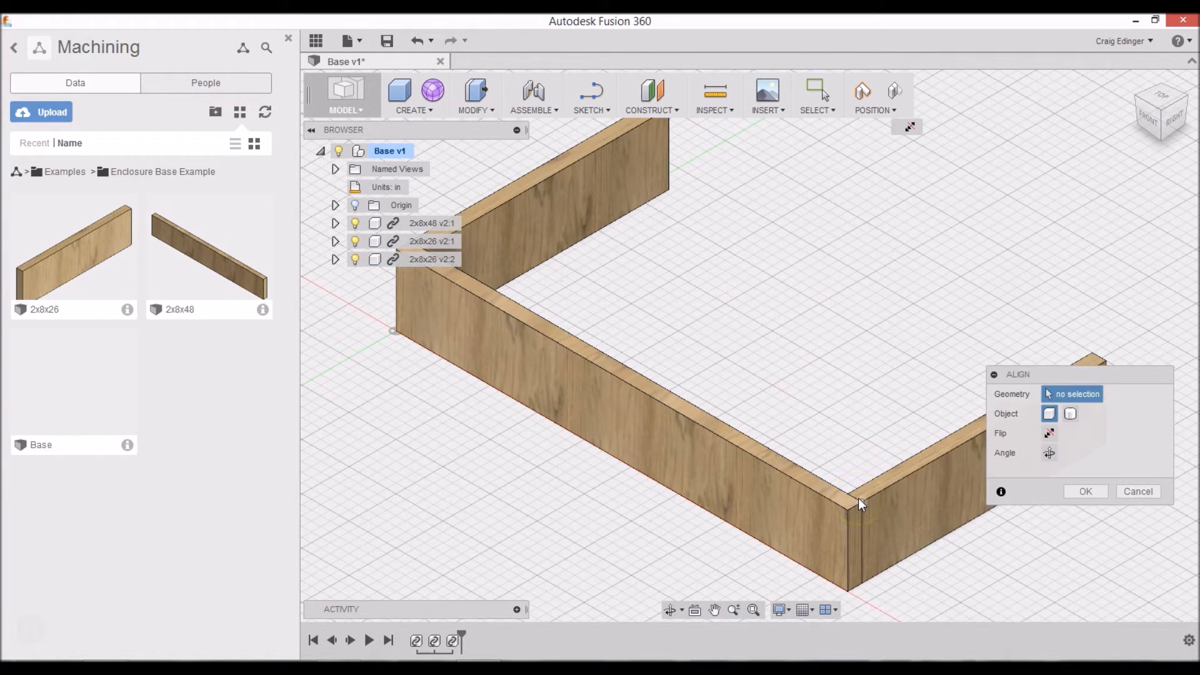
pyautogui.click(1086, 490)
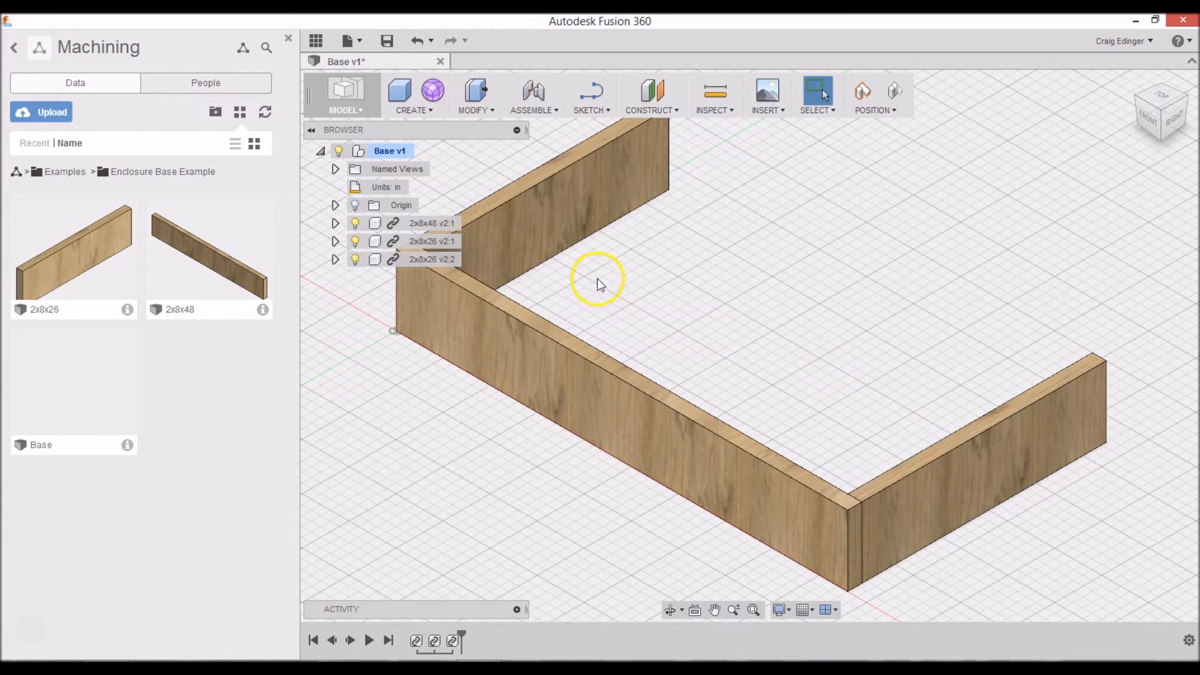
# Step: Insert a second 2x8x48 board and move it about 10.3 in in X, 14.6 in in Y and 4.3 in in Z
pyautogui.scroll(3, 659, 296)
pyautogui.scroll(-4, 659, 296)
pyautogui.moveTo(644, 280); pyautogui.dragTo(731, 305, button='middle')
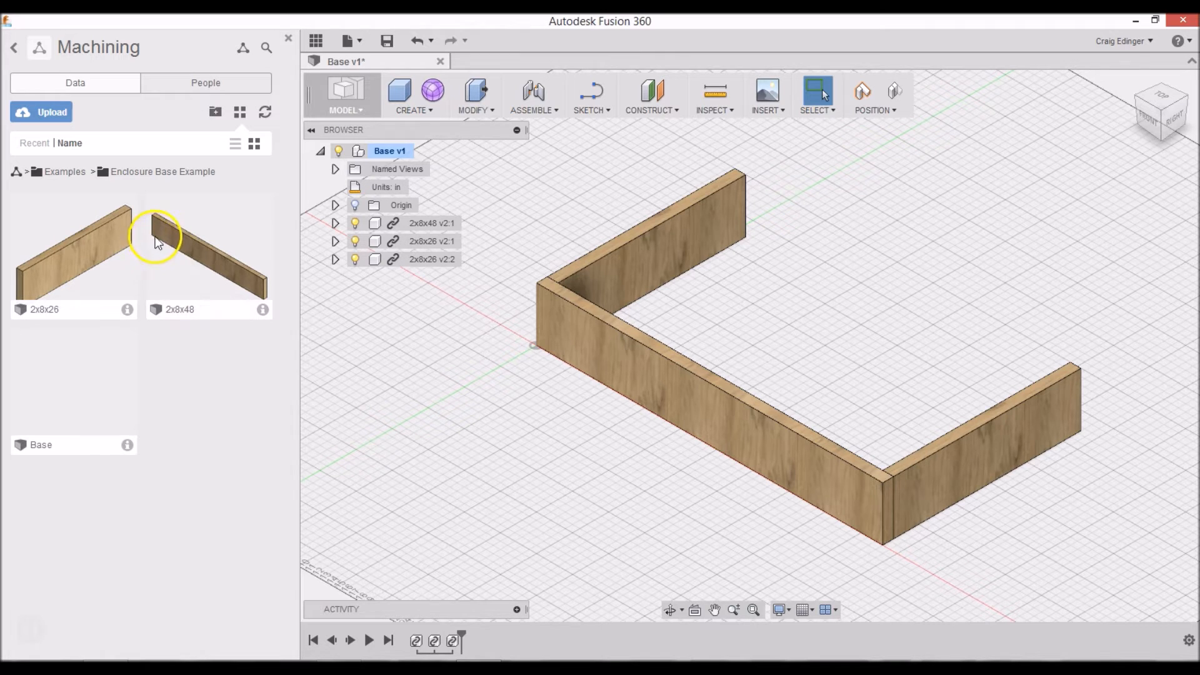
pyautogui.moveTo(204, 260); pyautogui.dragTo(651, 276)
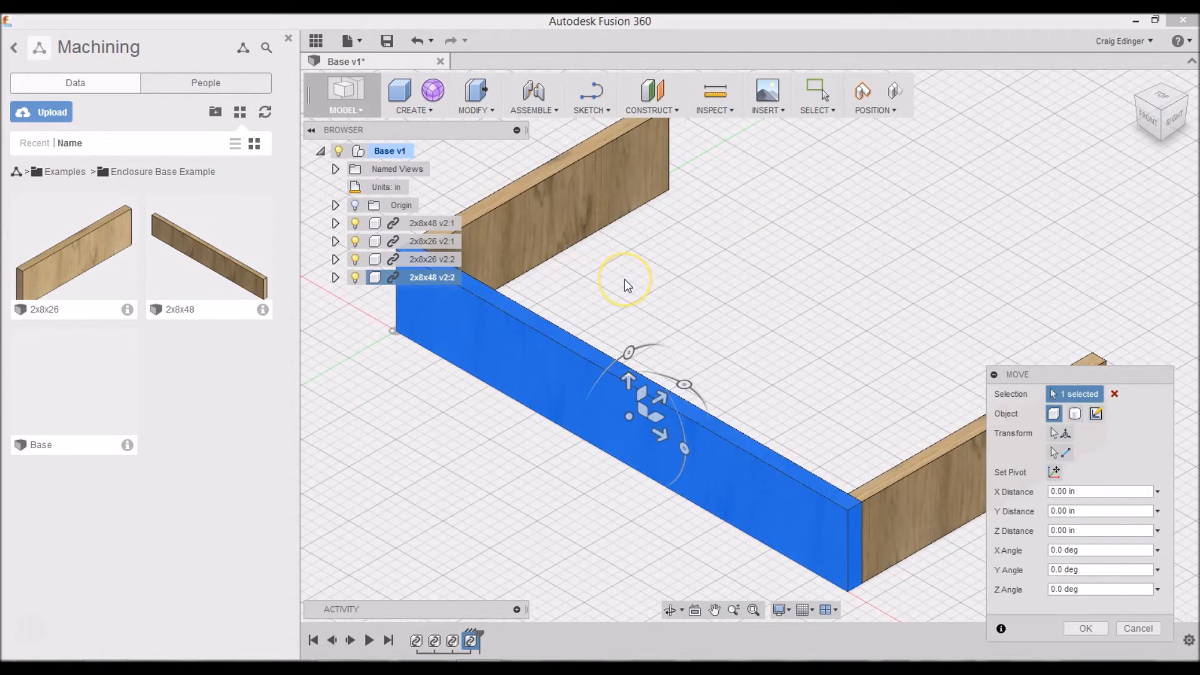
pyautogui.click(628, 415)
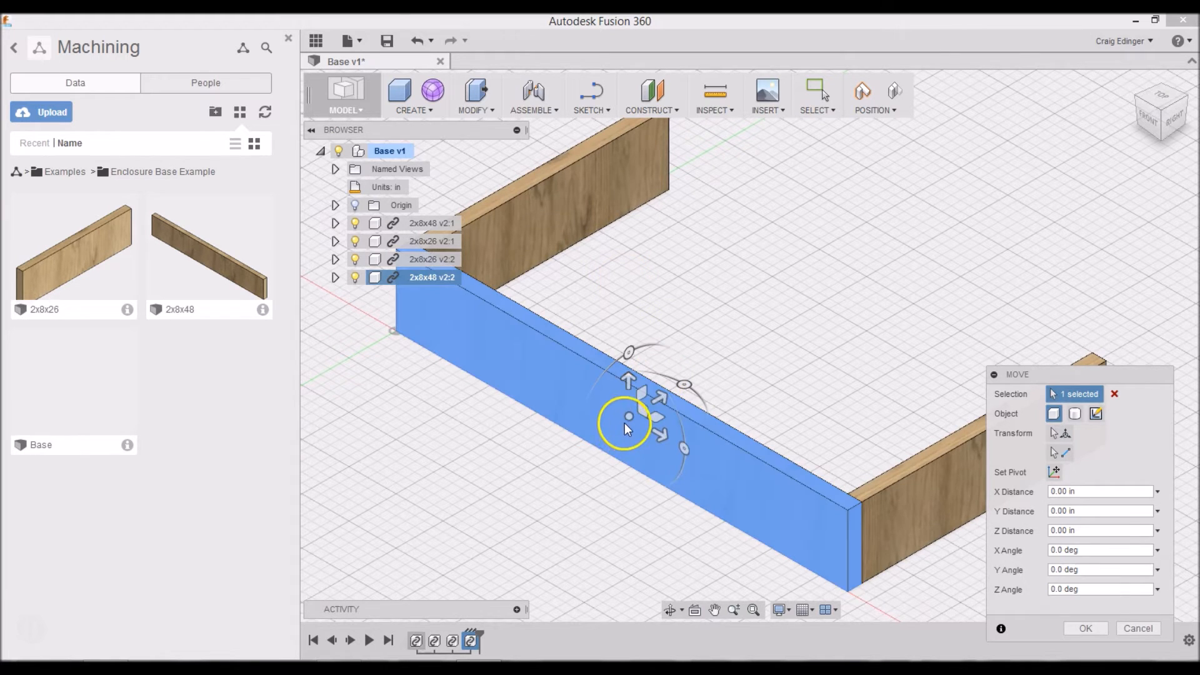
pyautogui.moveTo(628, 415); pyautogui.dragTo(861, 345)
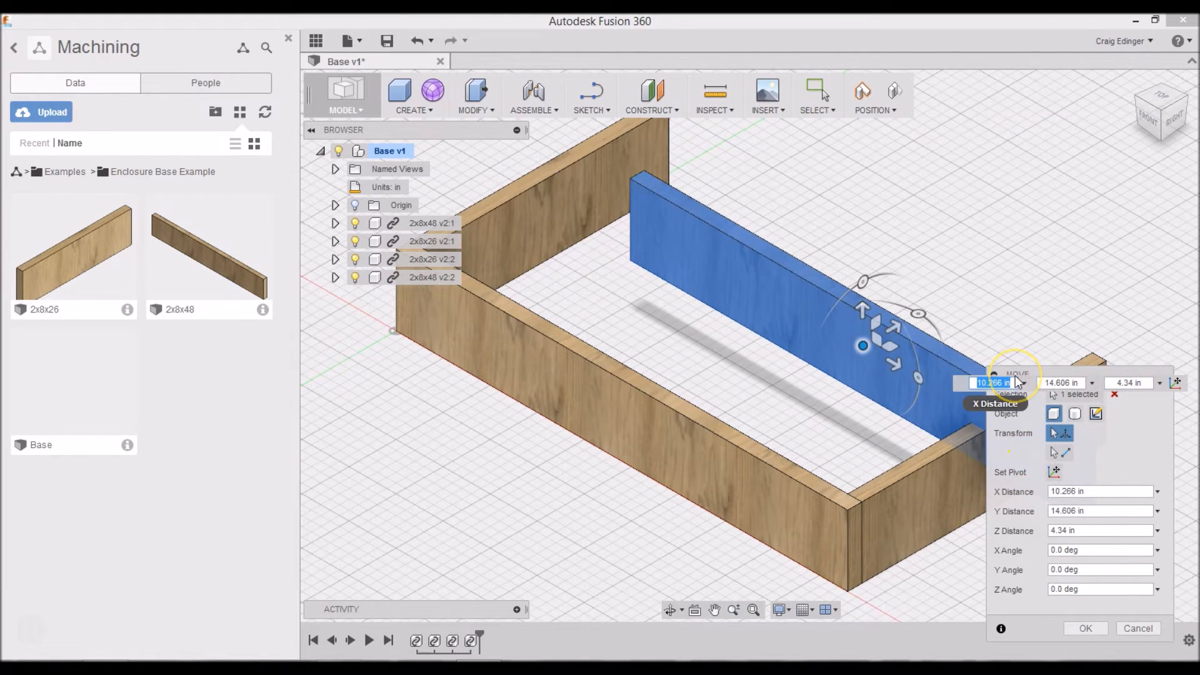
pyautogui.press('Return')
# Step: Align the second 48 in board's front top corner with the first 26 in board's rear outer top corner to close the frame
pyautogui.moveTo(838, 241); pyautogui.dragTo(888, 361, button='middle')
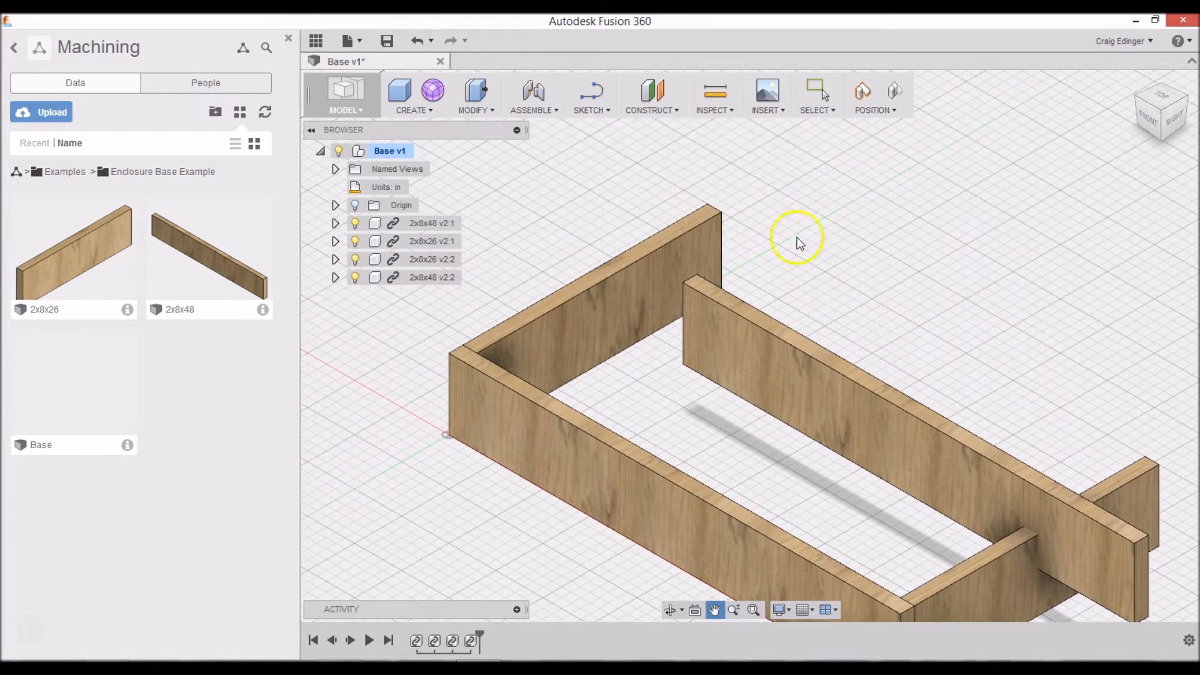
pyautogui.click(477, 111)
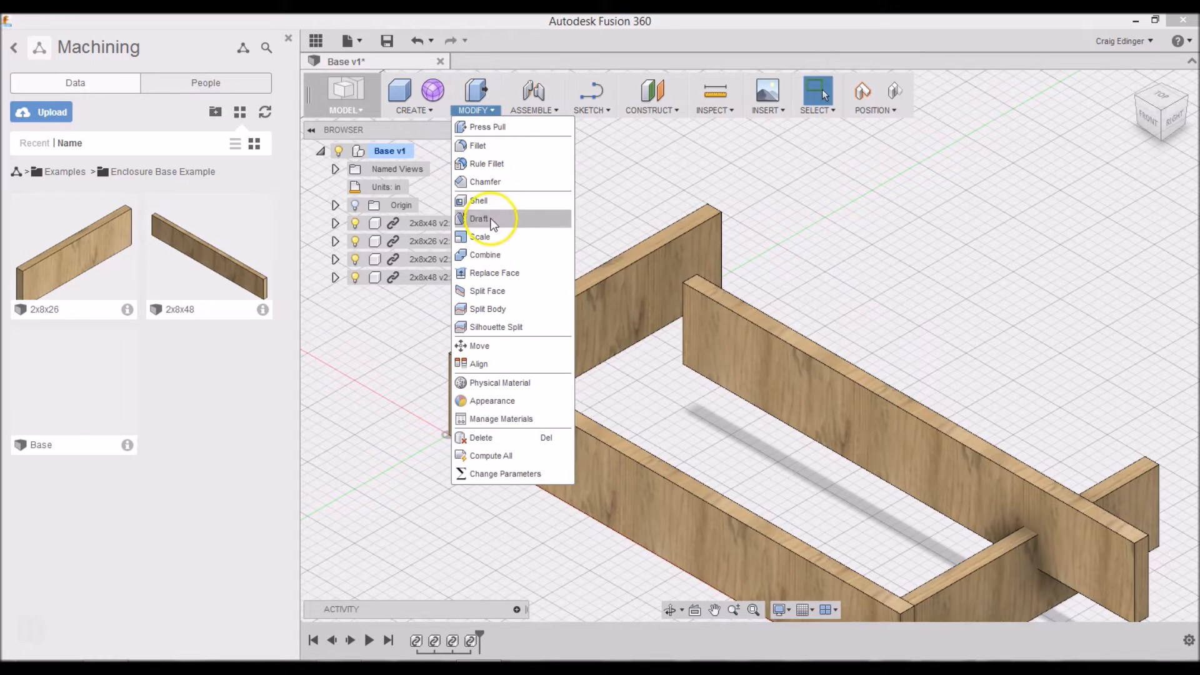
pyautogui.click(479, 364)
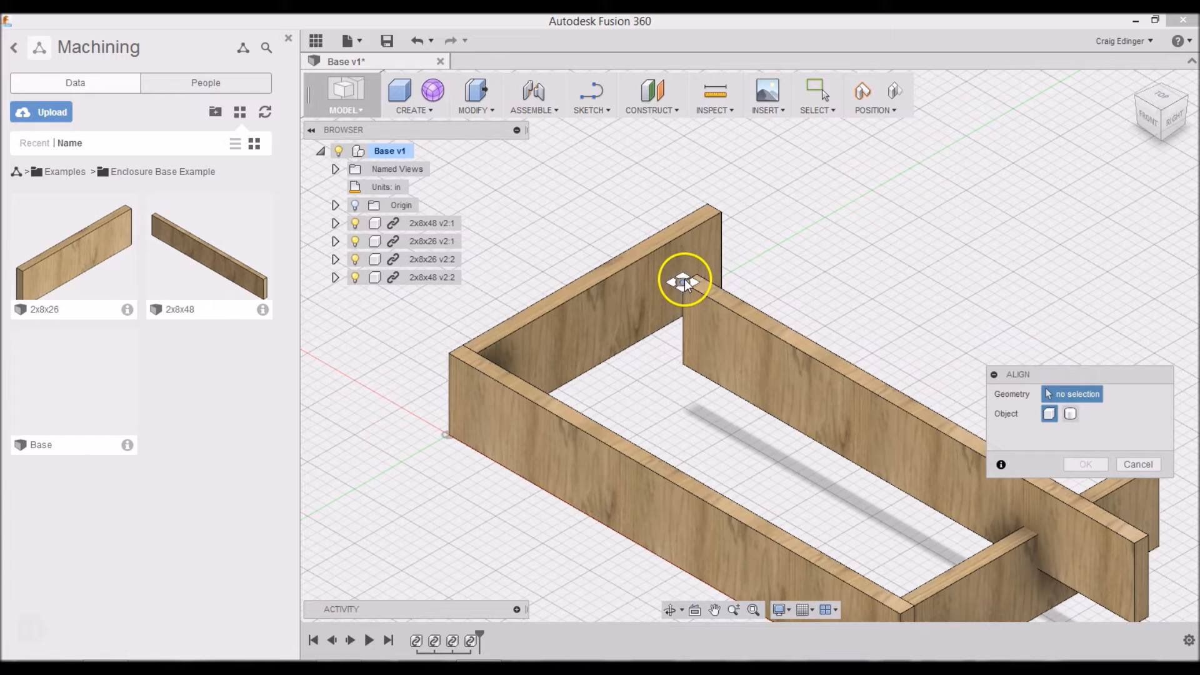
pyautogui.click(684, 282)
pyautogui.click(710, 202)
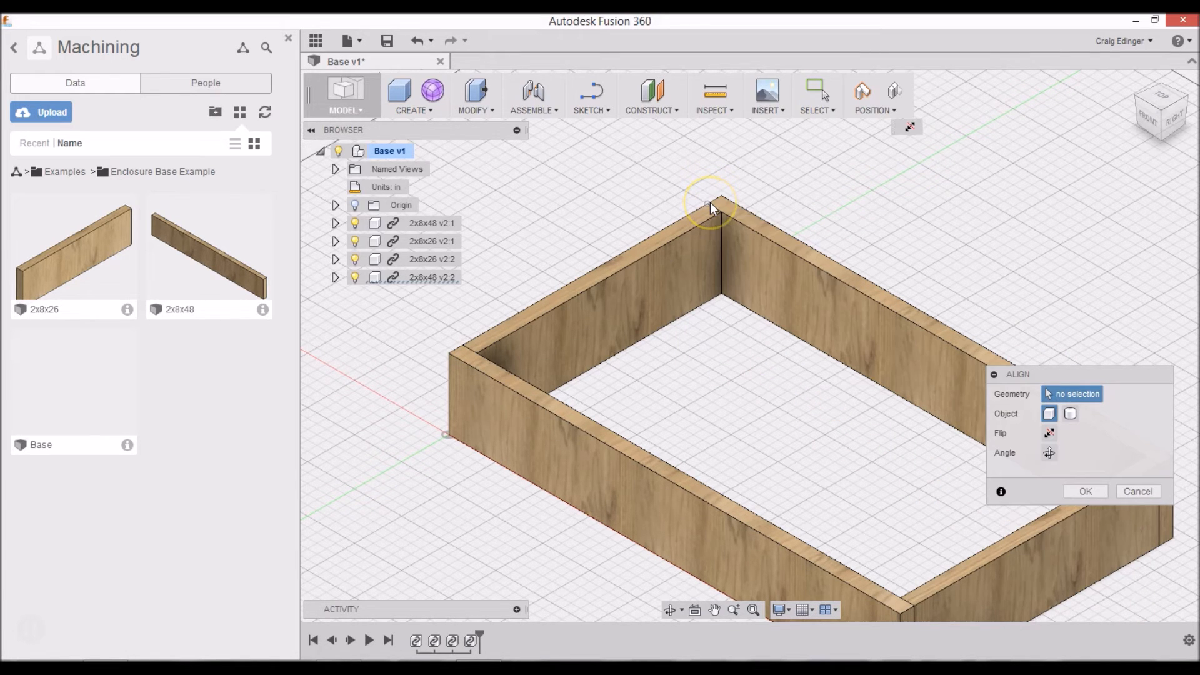
pyautogui.click(1083, 490)
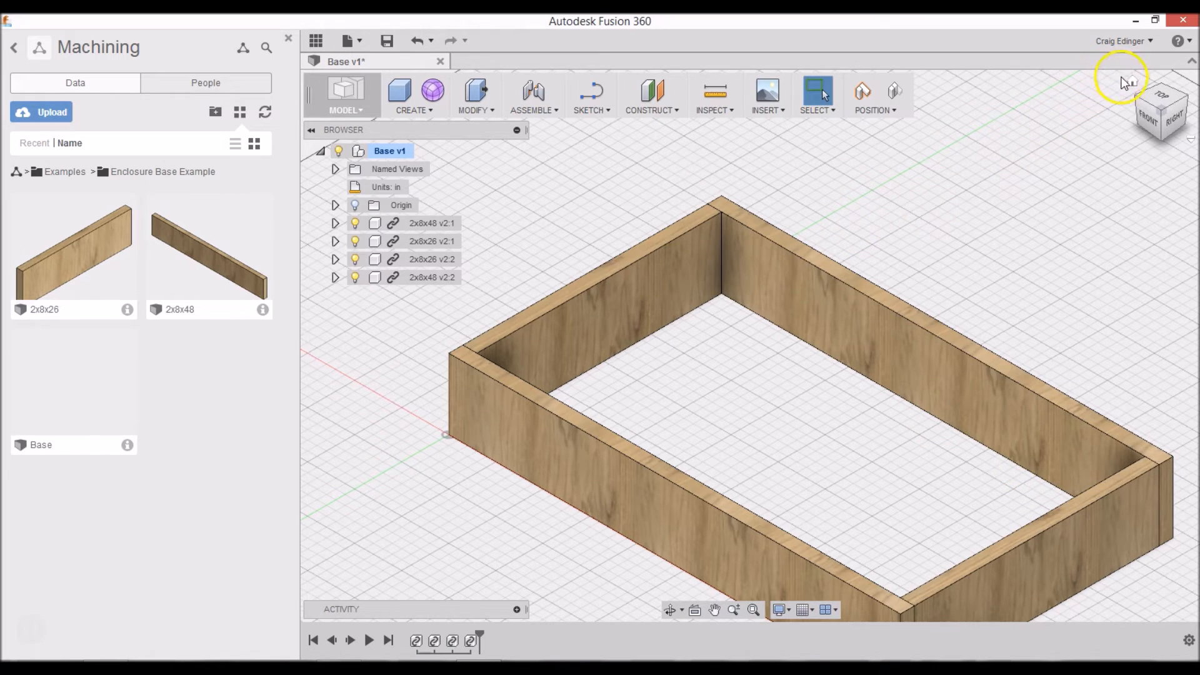
pyautogui.click(1131, 82)
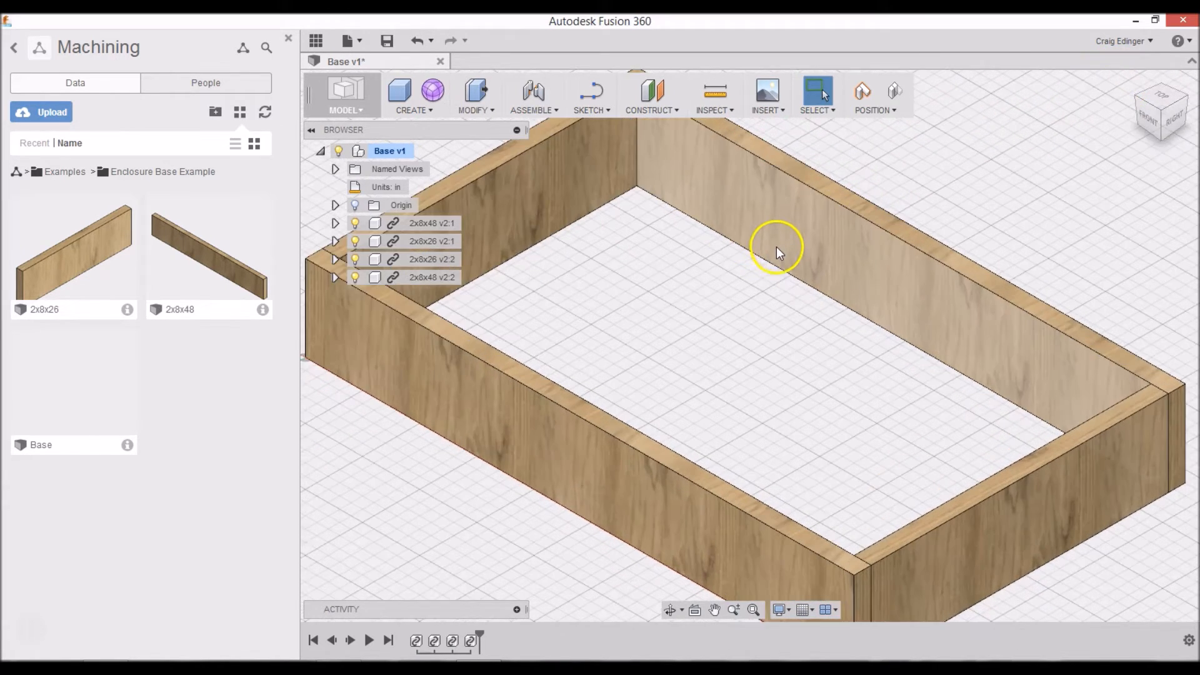
pyautogui.moveTo(666, 246); pyautogui.dragTo(716, 292, button='middle')
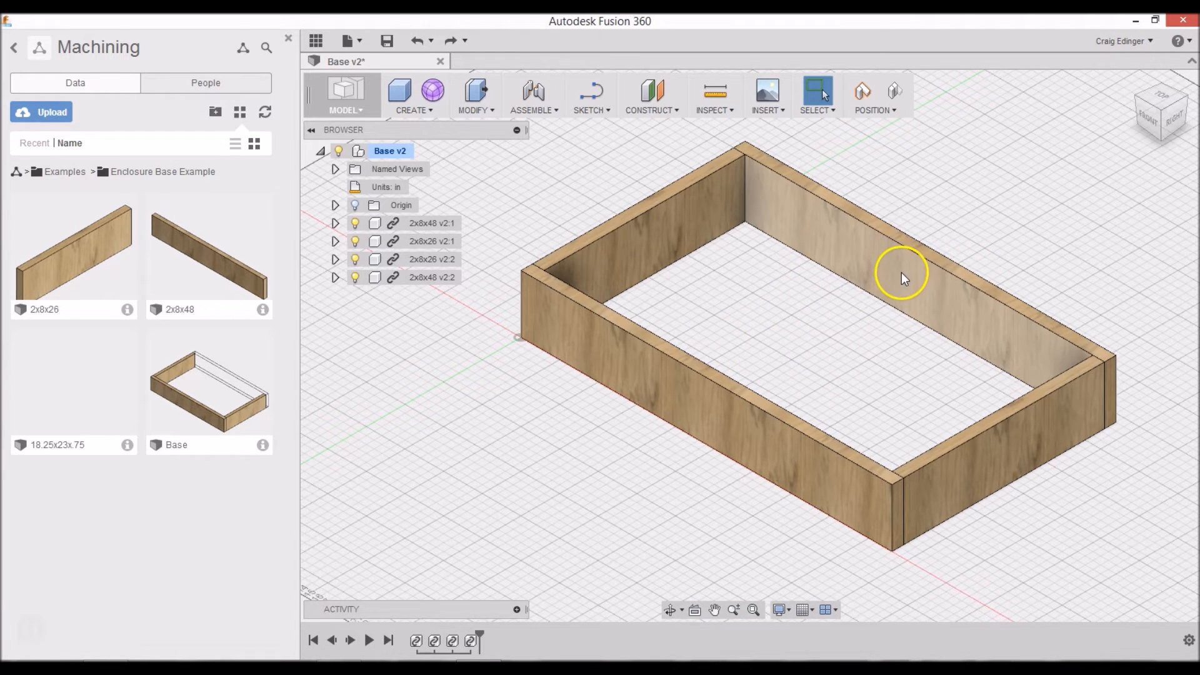
# Step: Create a new design and save it as 2x6x26 in the Enclosure Base Example folder
pyautogui.click(348, 40)
pyautogui.click(367, 59)
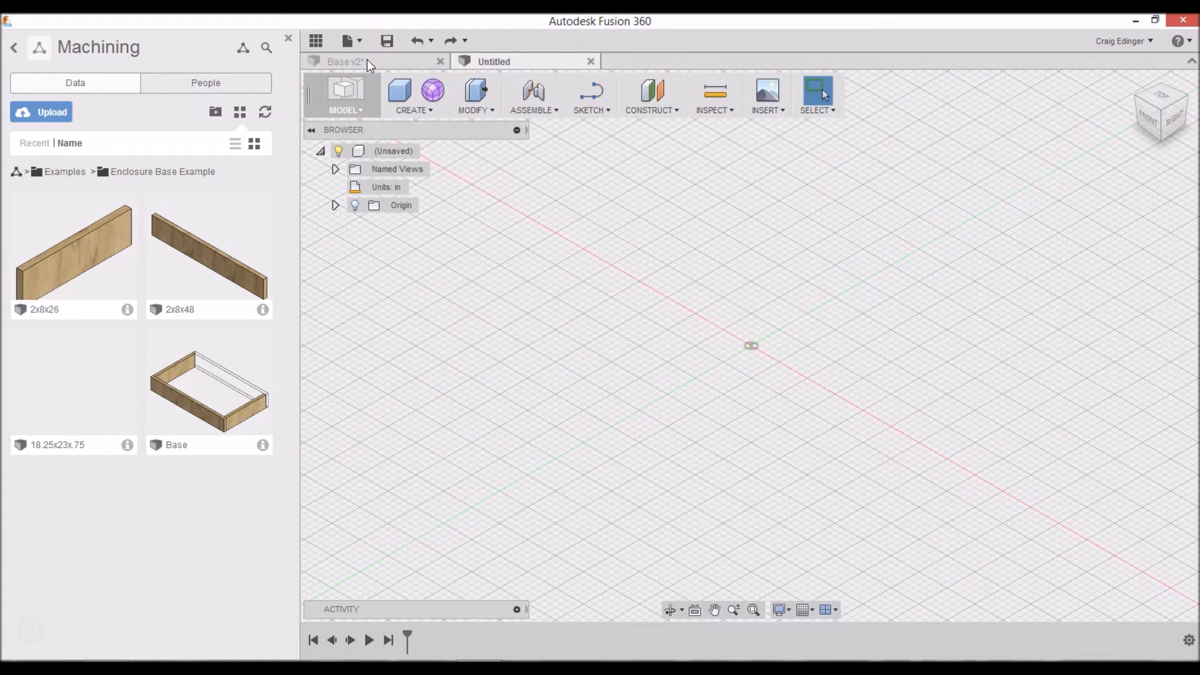
pyautogui.click(393, 42)
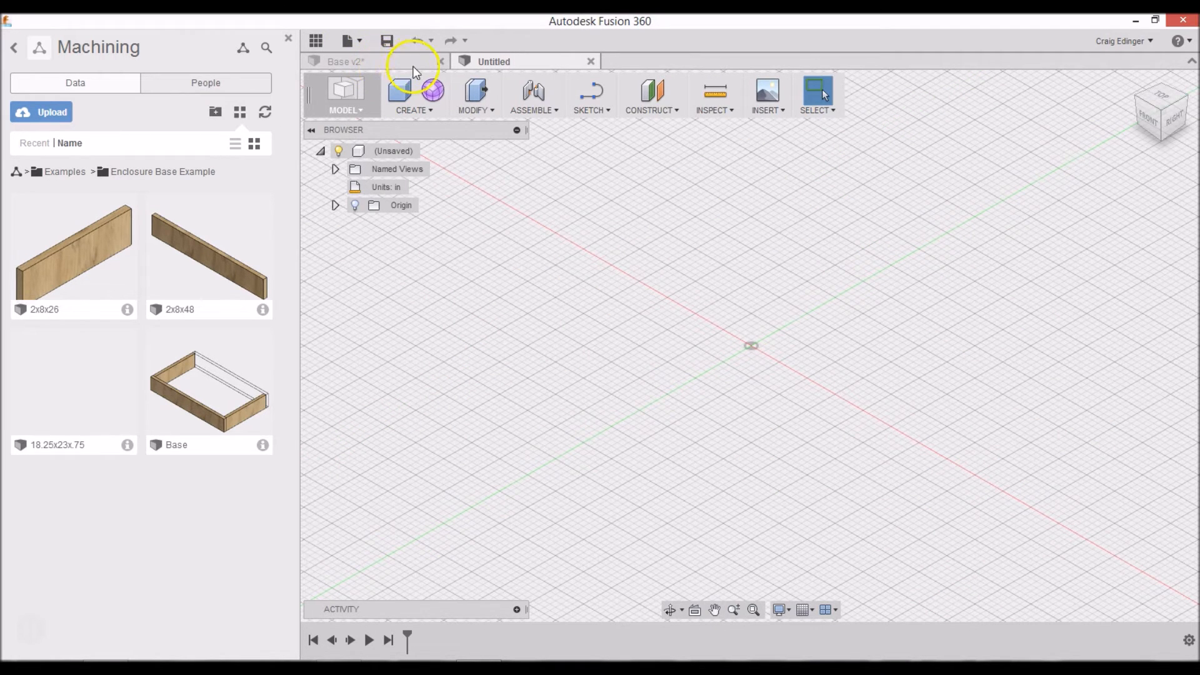
pyautogui.click(388, 41)
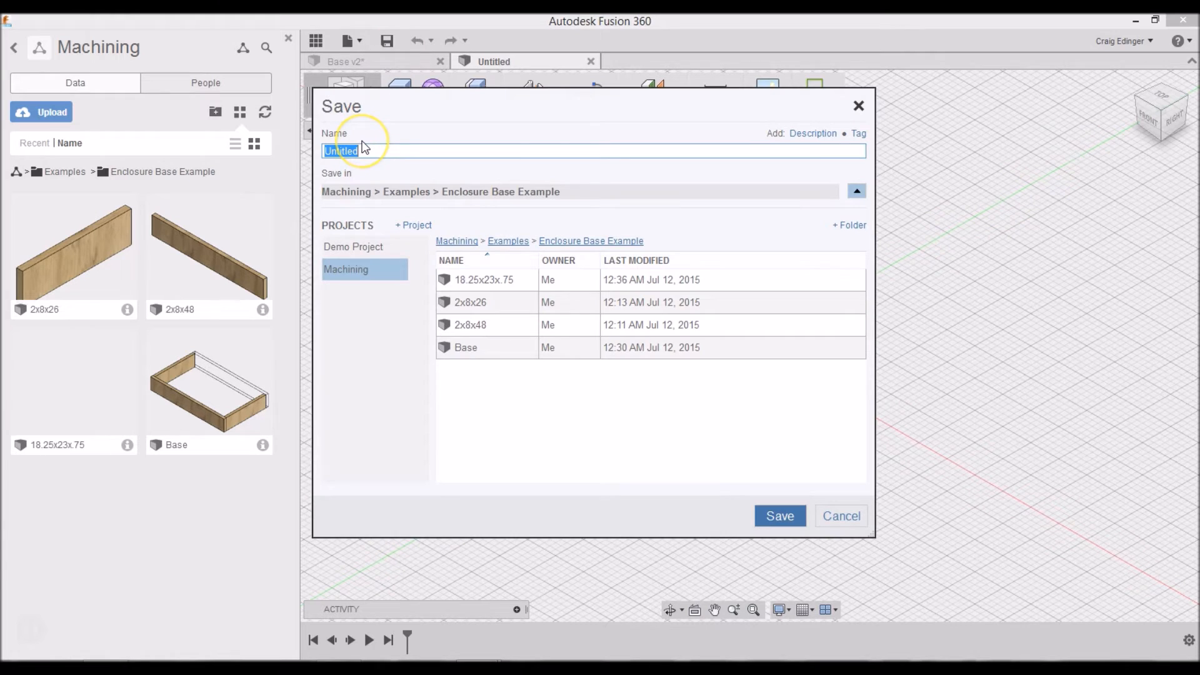
pyautogui.write('2x6x26')
pyautogui.press('Return')
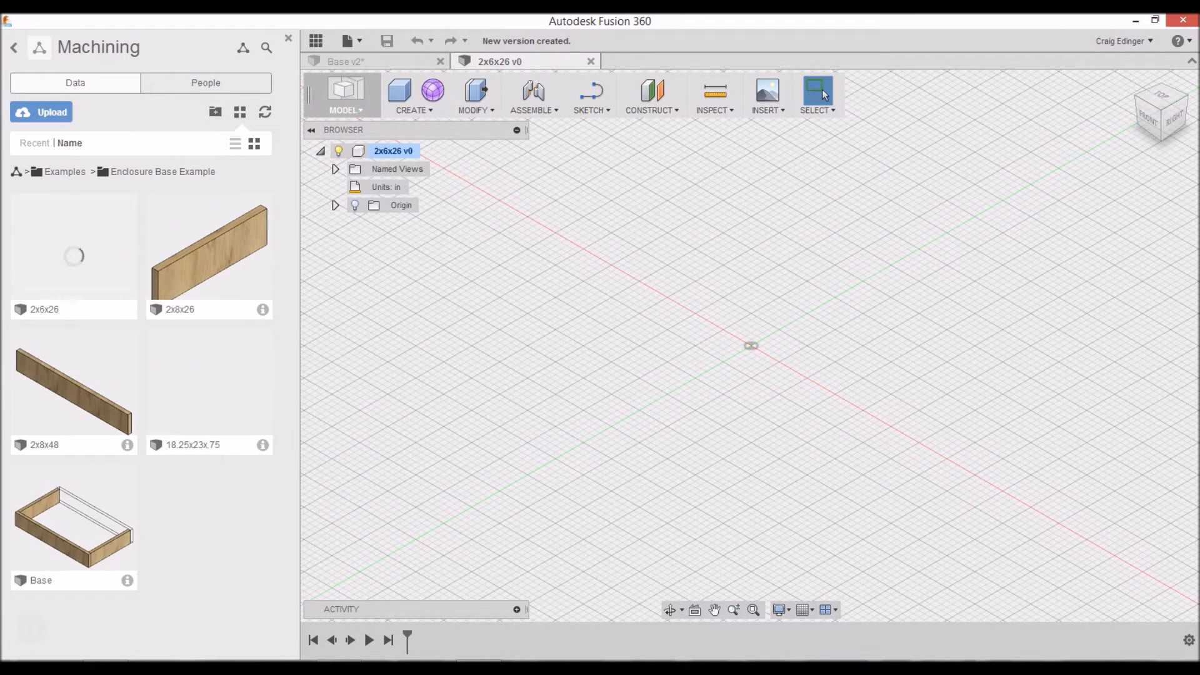
# Step: Sketch a two-point rectangle from the origin on the horizontal XY plane, 1.5 in wide in X and 26 in long in Y
pyautogui.click(1160, 97)
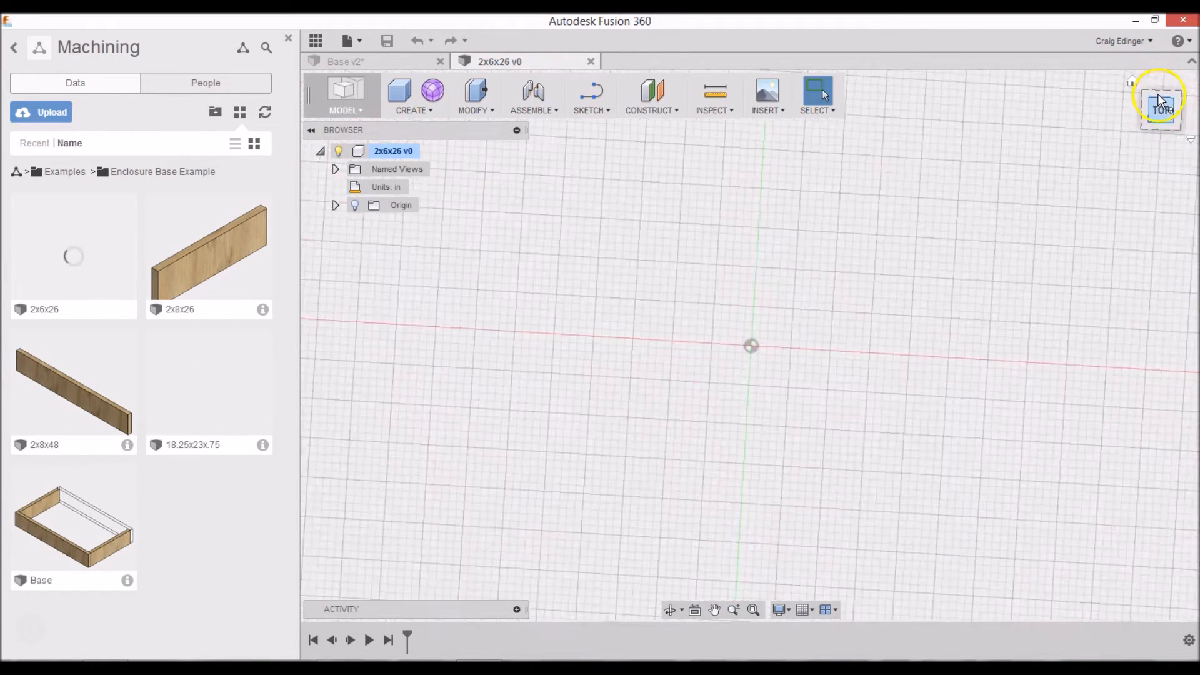
pyautogui.click(598, 113)
pyautogui.moveTo(603, 165)
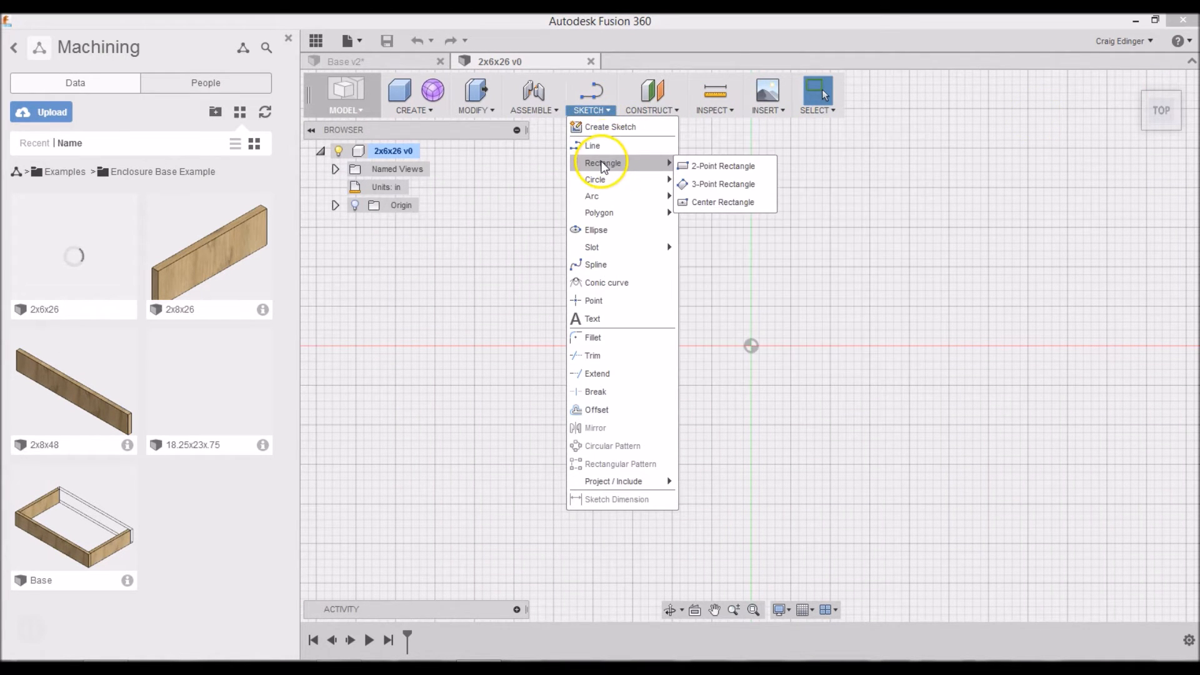
pyautogui.click(710, 167)
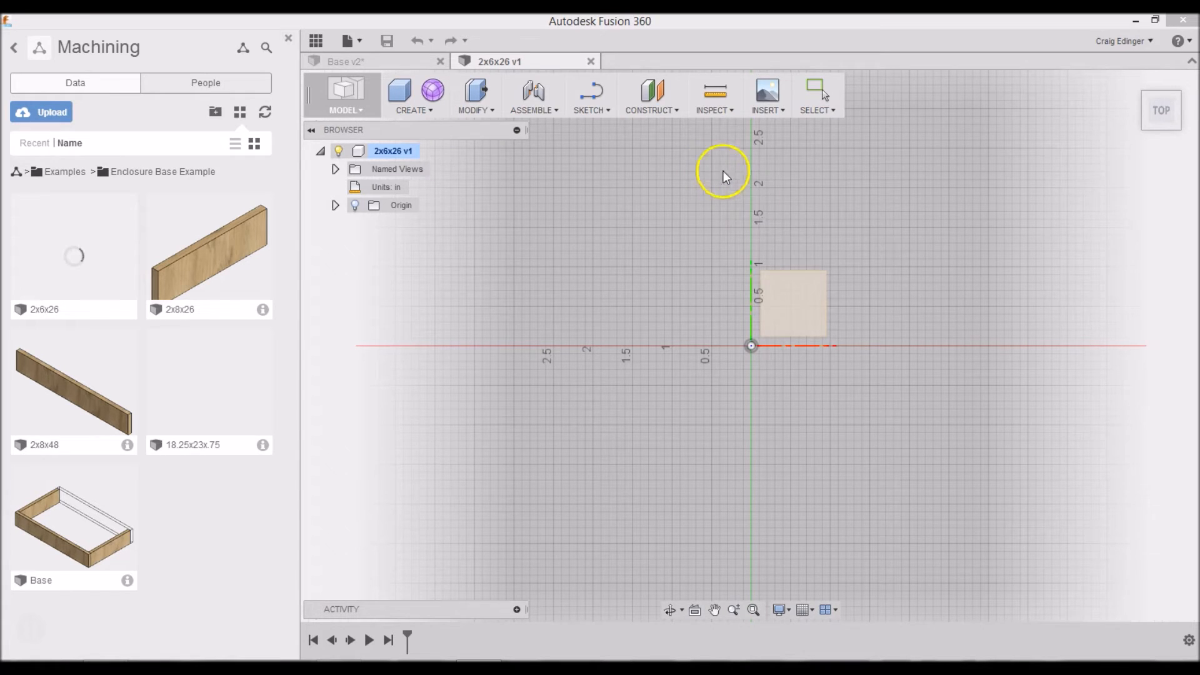
pyautogui.click(799, 297)
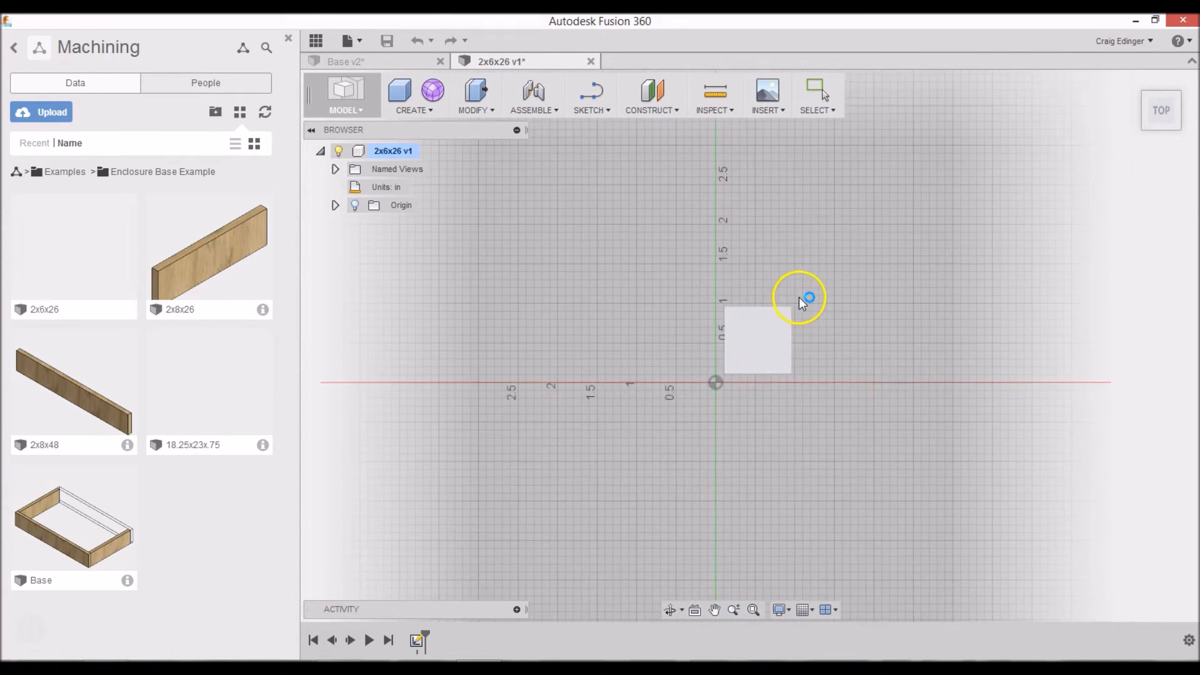
pyautogui.click(703, 393)
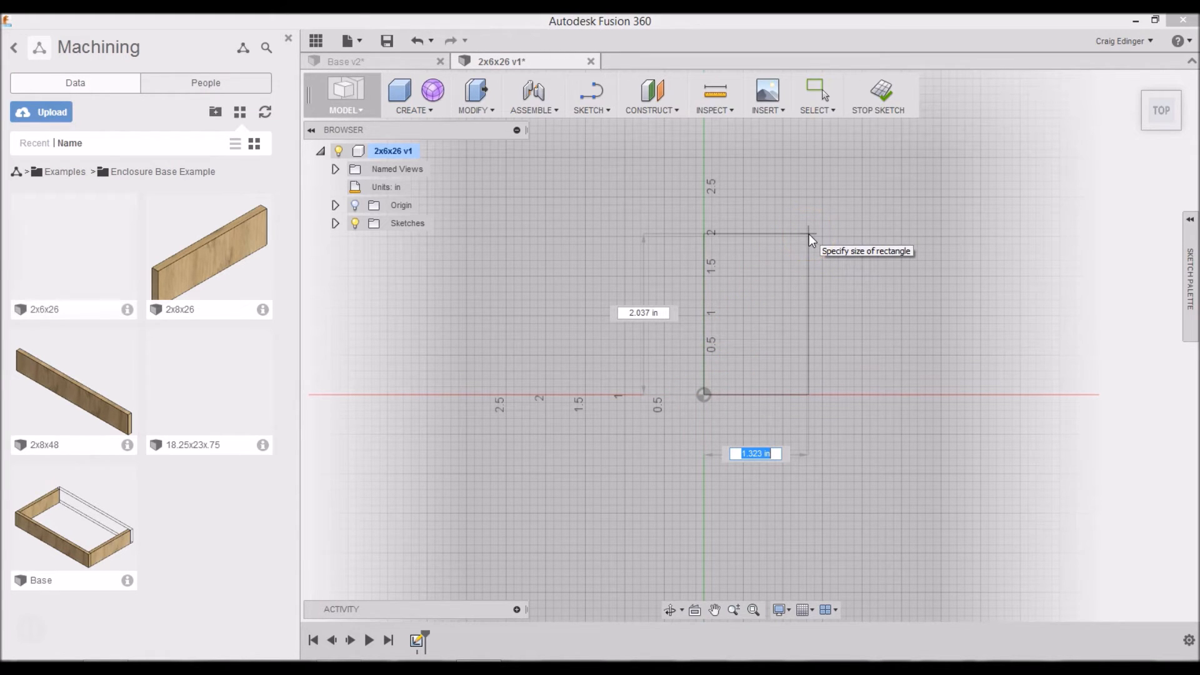
pyautogui.write('1.5')
pyautogui.press('Tab')
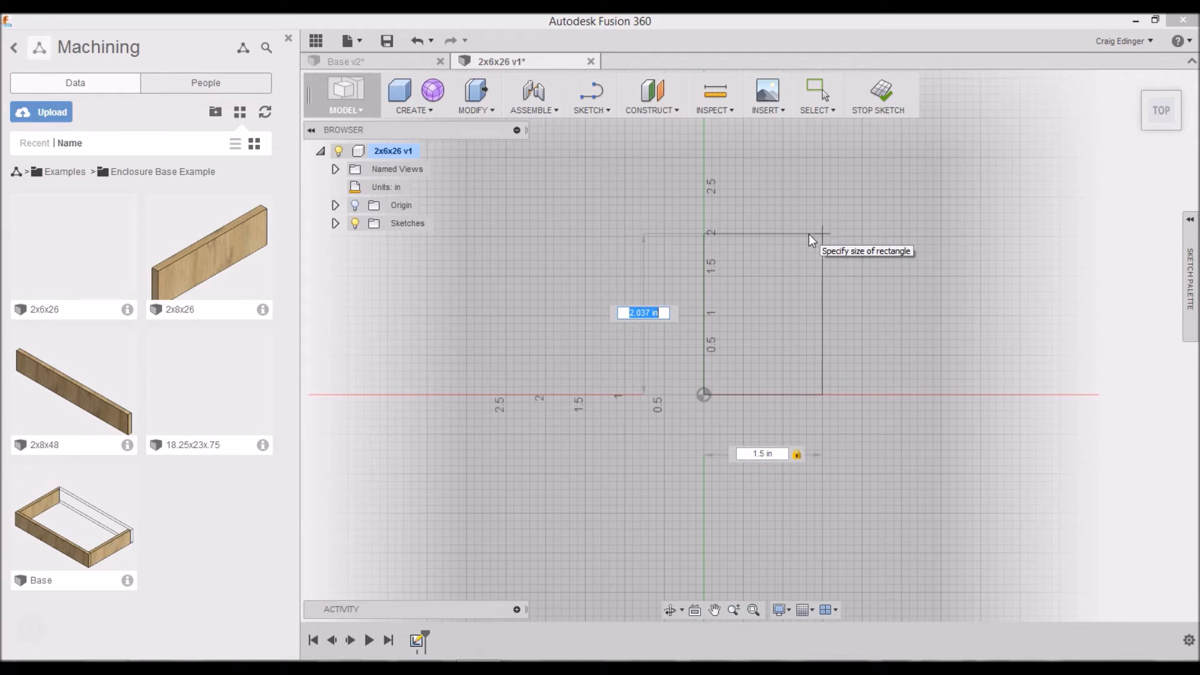
pyautogui.write('26')
pyautogui.press('Tab')
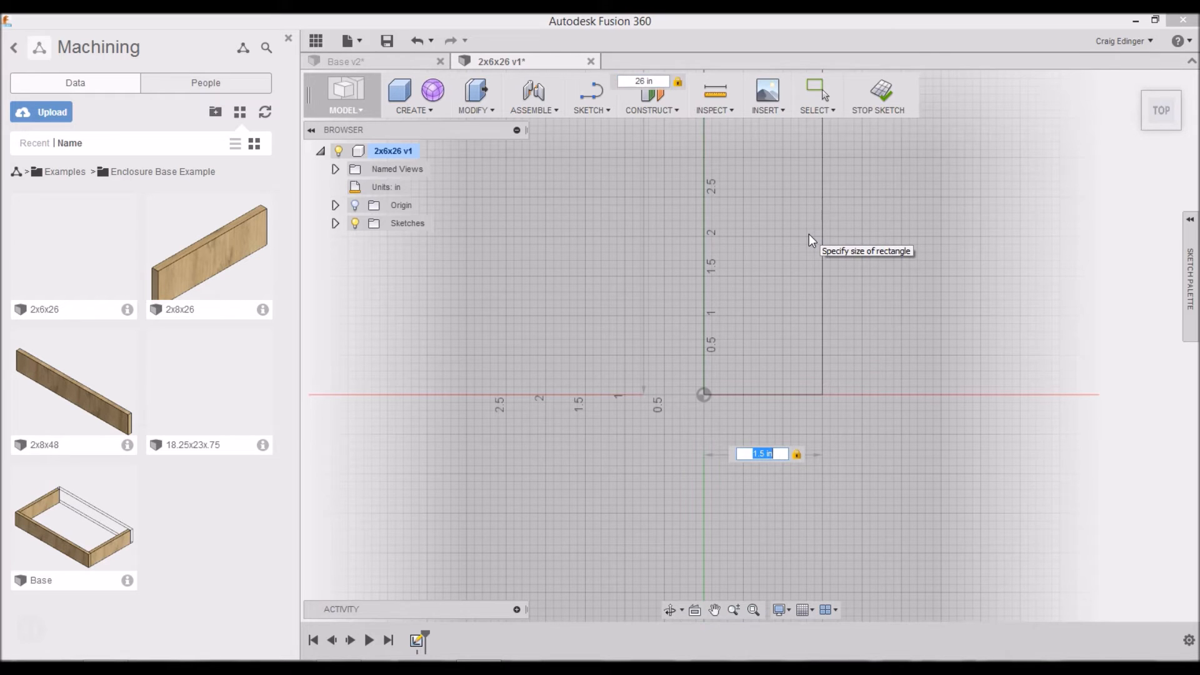
pyautogui.press('Return')
pyautogui.press('Escape')
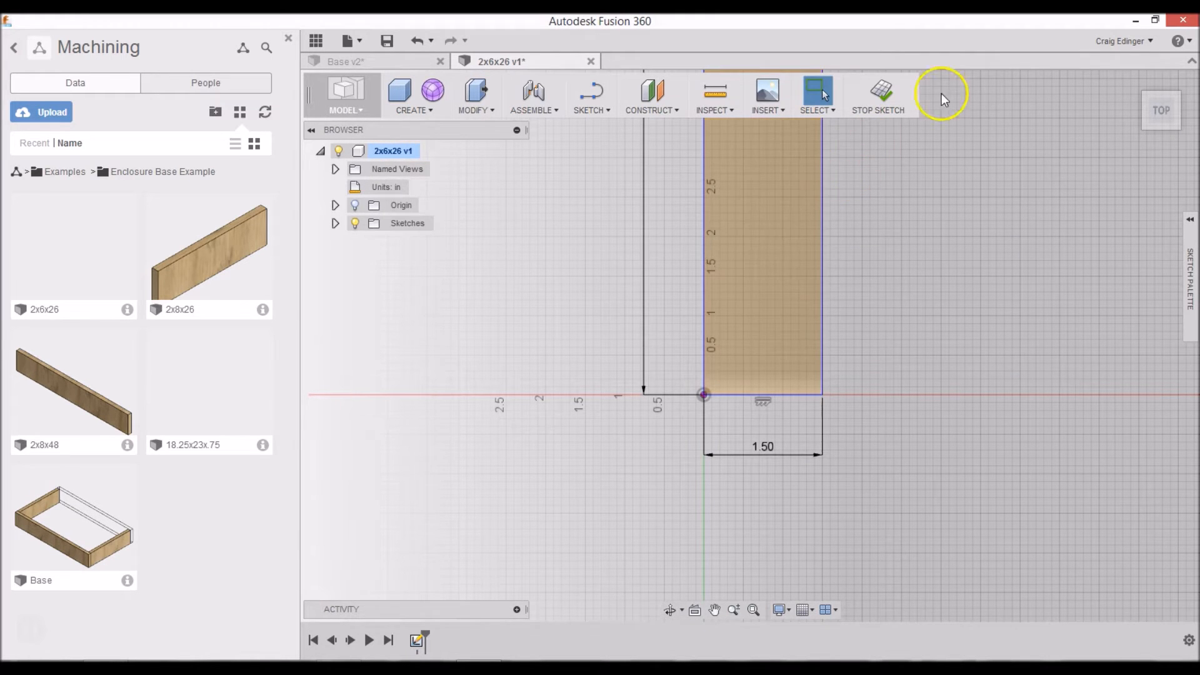
# Step: Extrude the rectangle profile 5.5 in upward as a new body with Press Pull
pyautogui.moveTo(1133, 88)
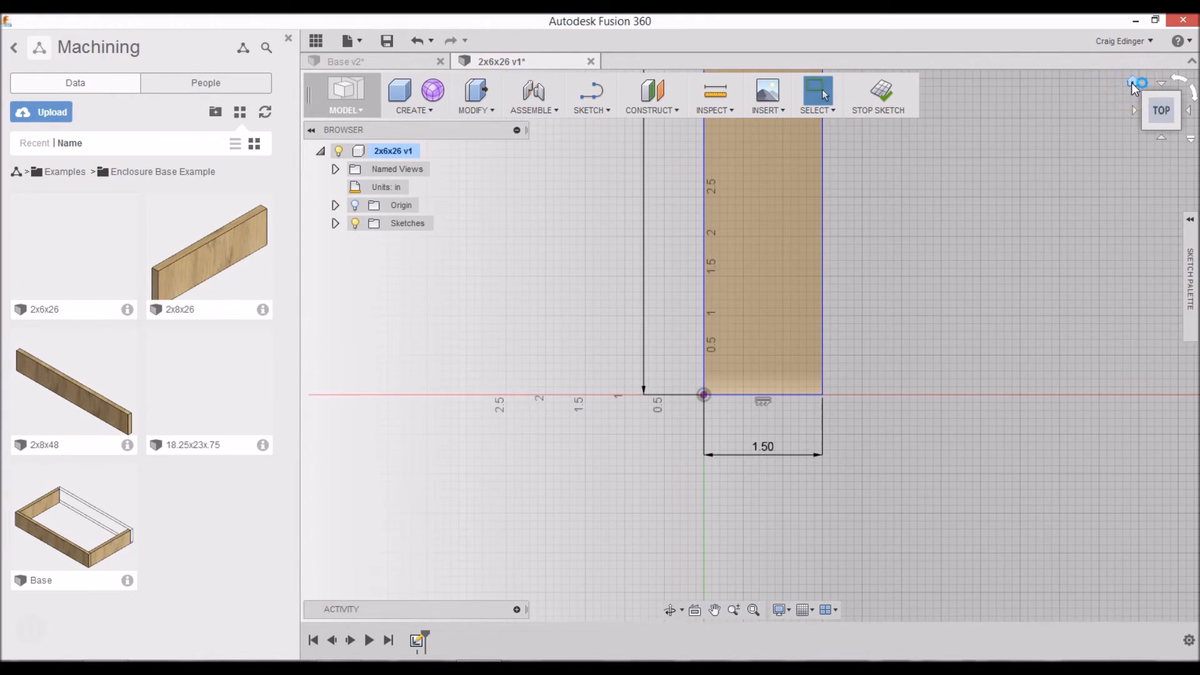
pyautogui.click(1132, 84)
pyautogui.rightClick(830, 247)
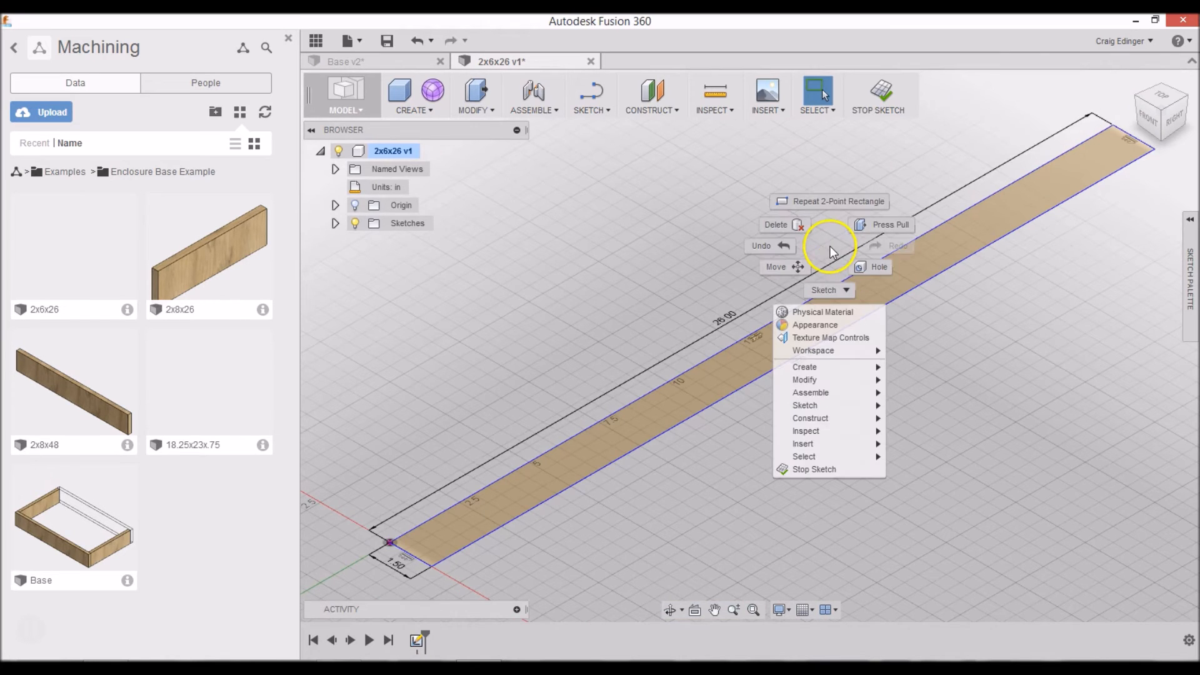
pyautogui.click(863, 226)
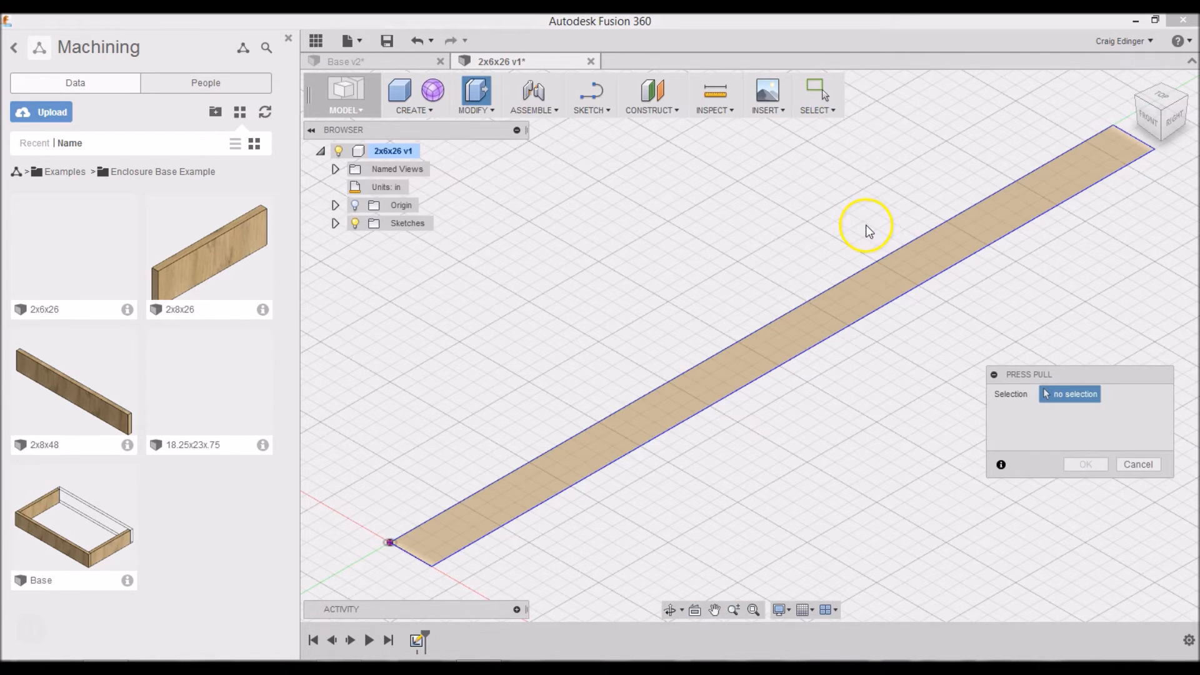
pyautogui.click(793, 333)
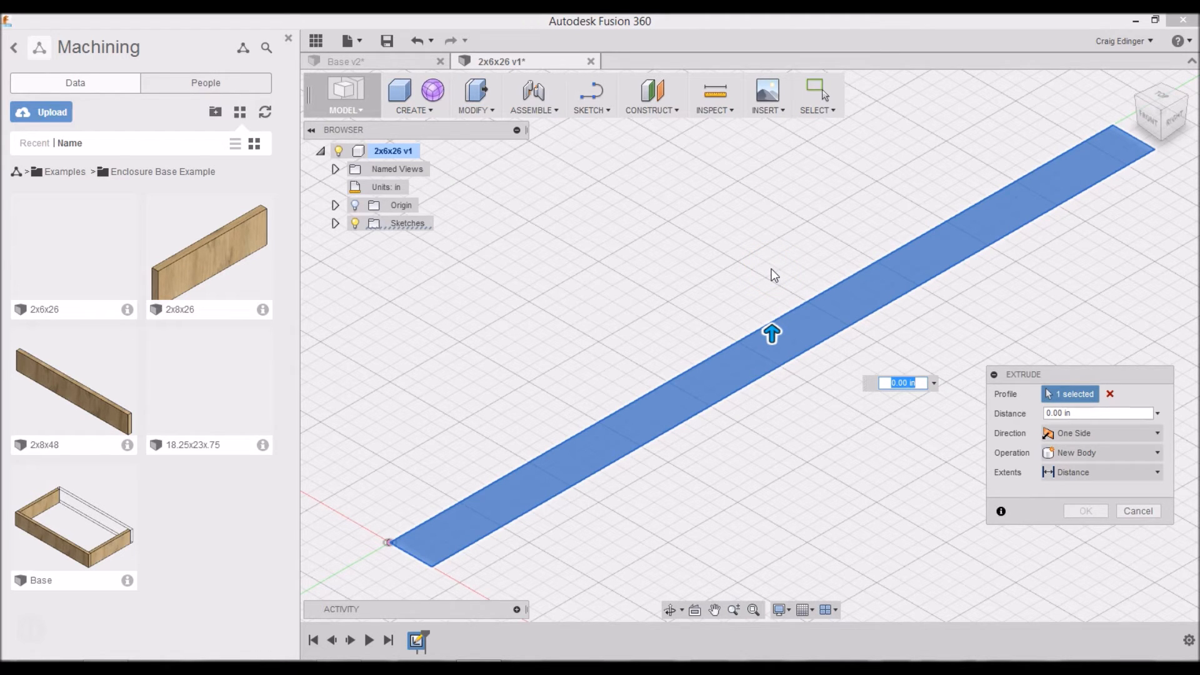
pyautogui.write('5.5')
pyautogui.press('Return')
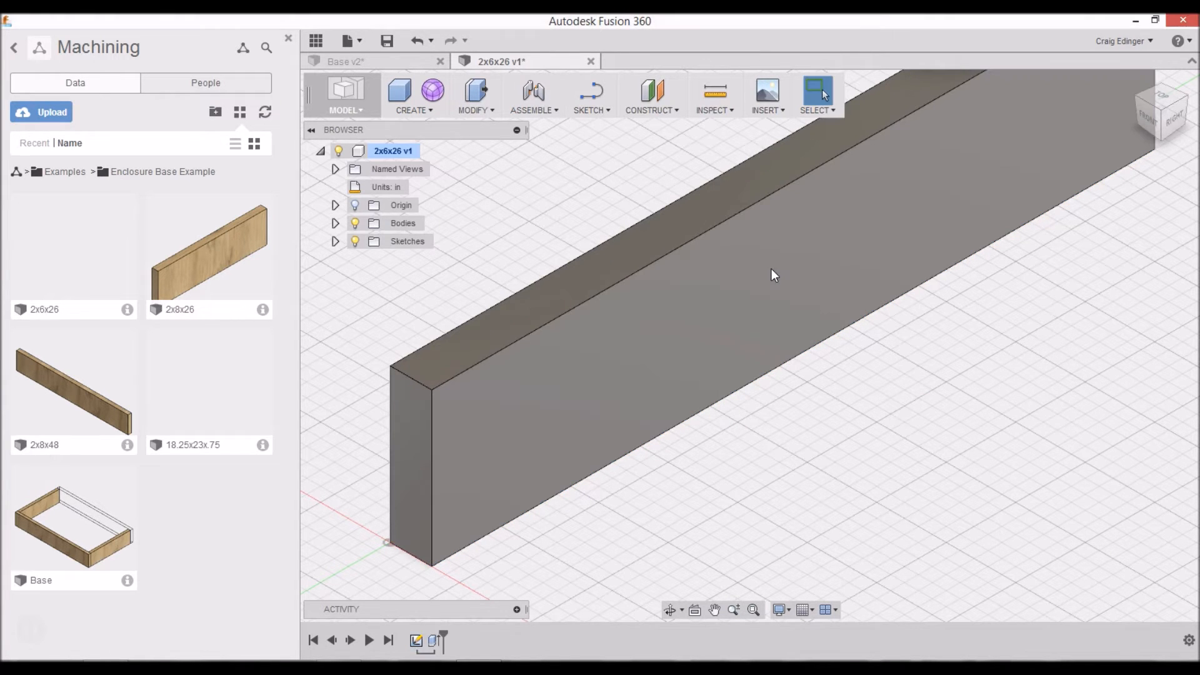
# Step: Apply the Wood physical material from the Fusion 360 Material Library to the board
pyautogui.scroll(-5, 808, 283)
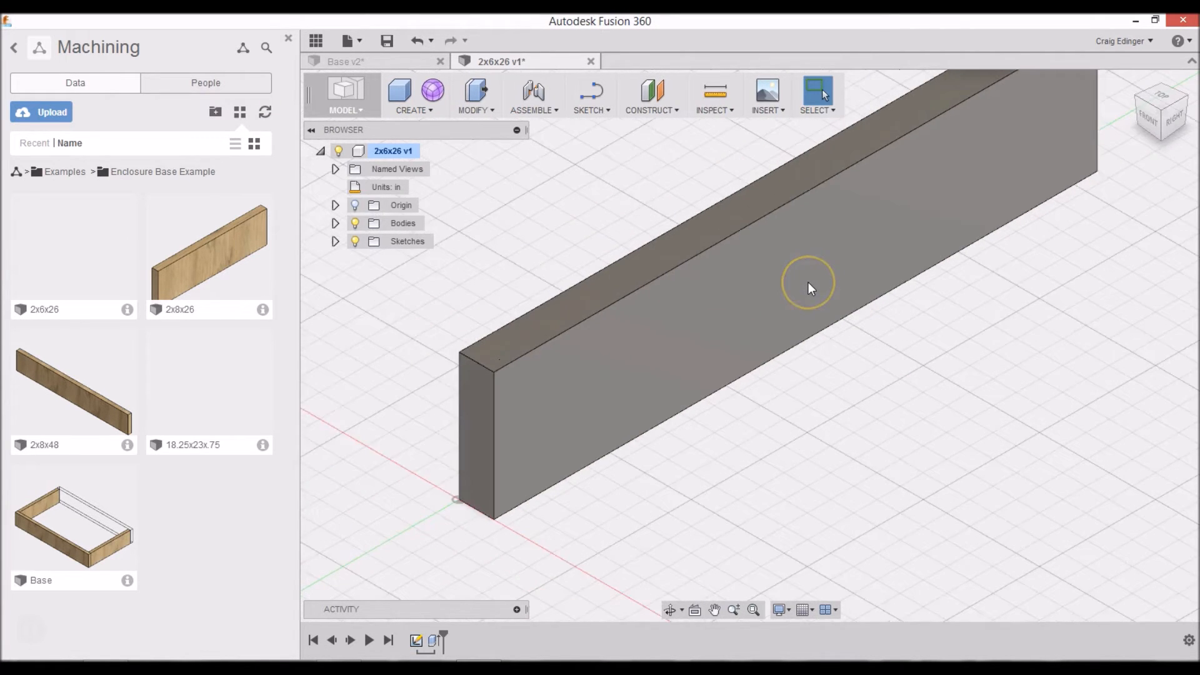
pyautogui.moveTo(827, 297); pyautogui.dragTo(847, 386, button='middle')
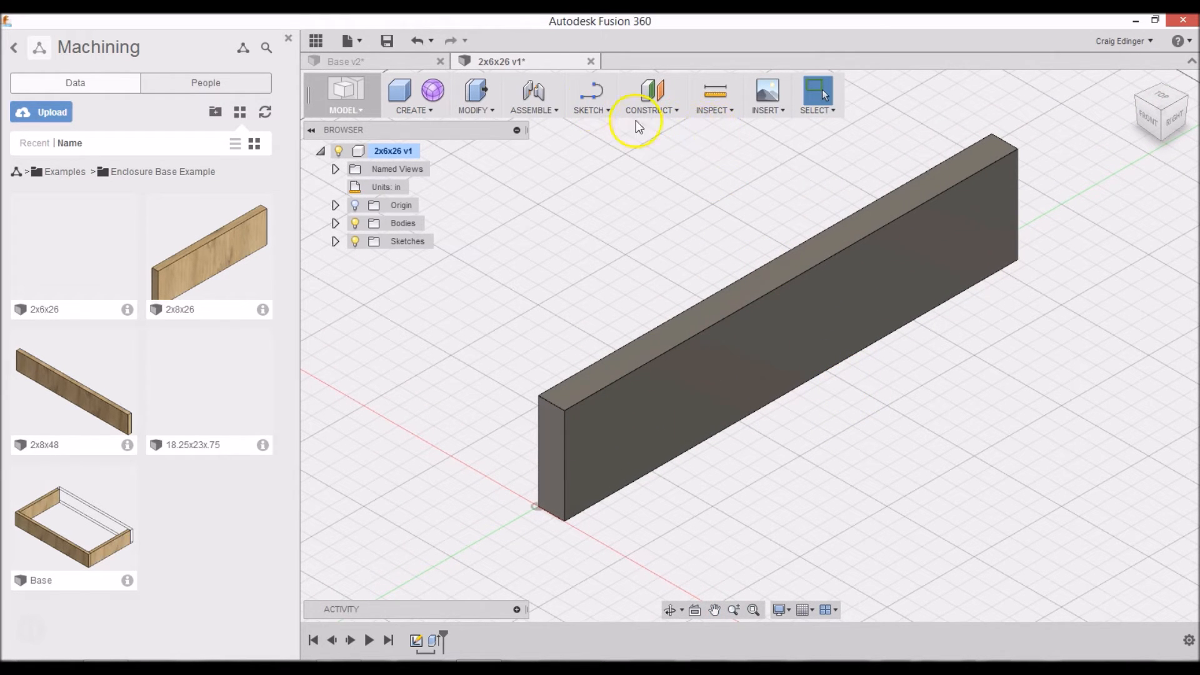
pyautogui.click(471, 110)
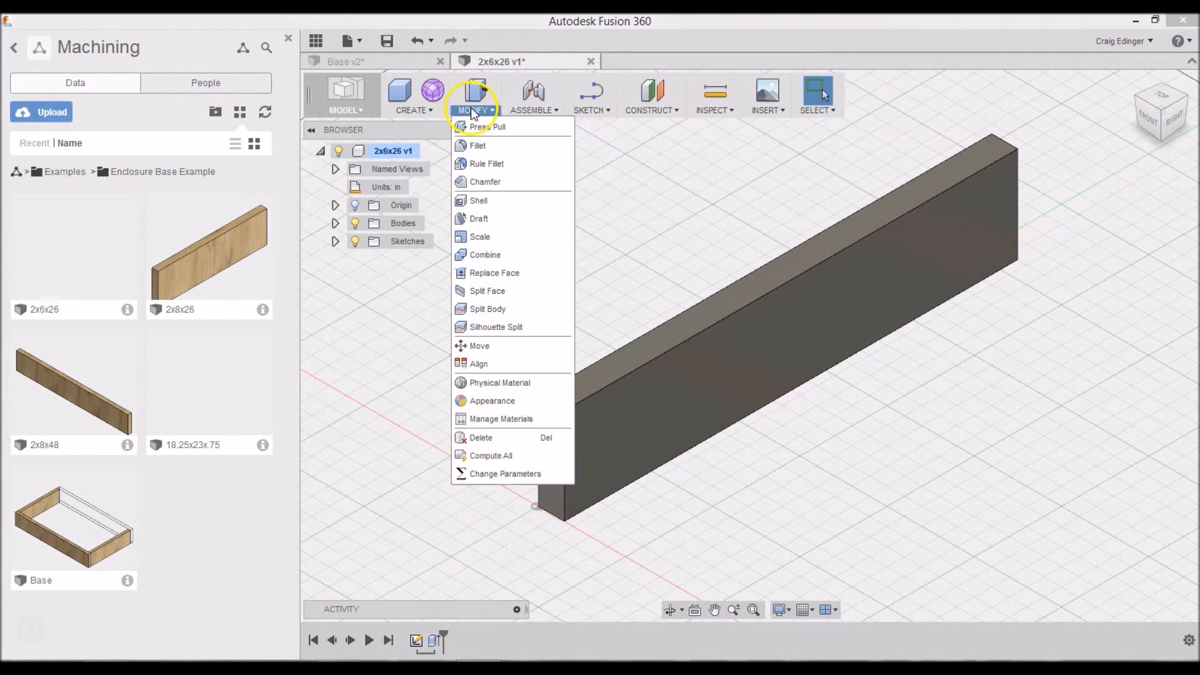
pyautogui.click(494, 383)
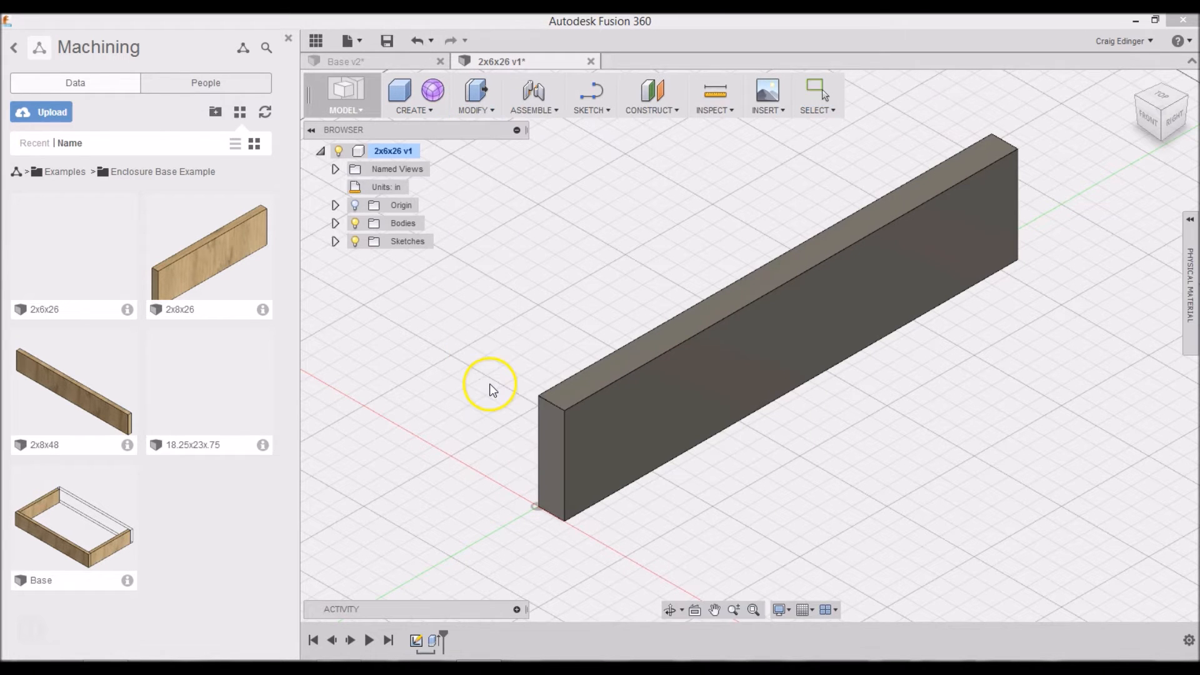
pyautogui.click(1184, 229)
pyautogui.moveTo(1016, 565); pyautogui.dragTo(744, 347)
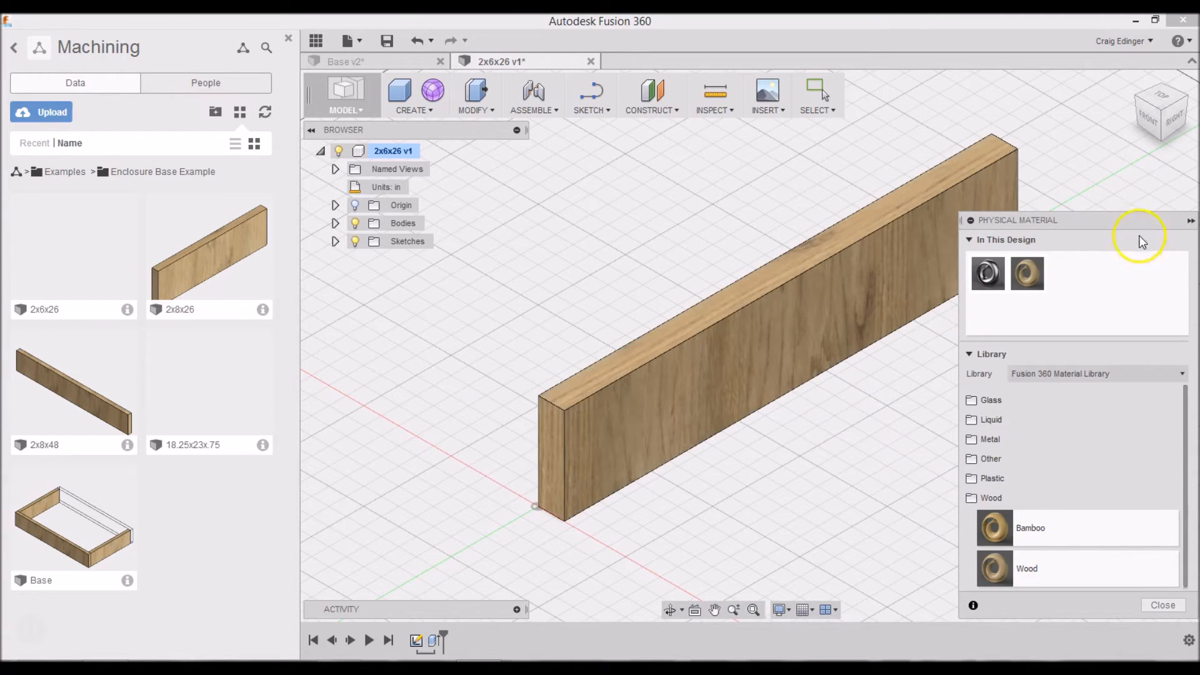
pyautogui.click(1191, 221)
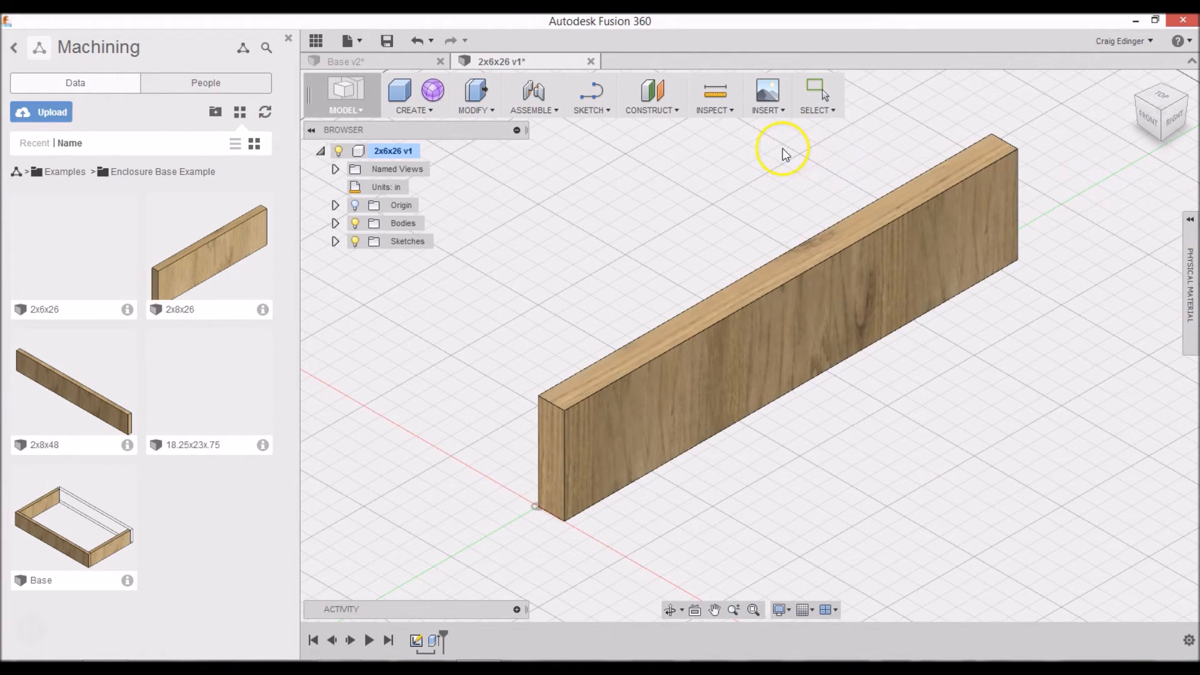
# Step: Save a new version of the 2x6x26 design with the description User Saved and close it
pyautogui.click(387, 42)
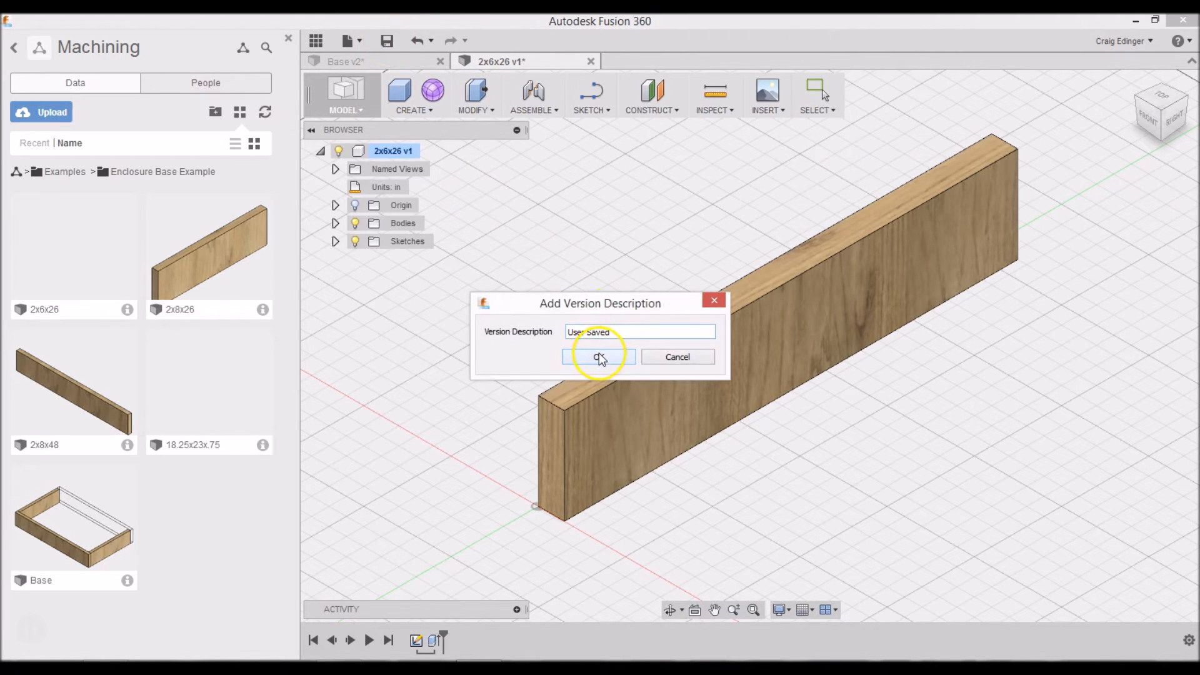
pyautogui.click(599, 358)
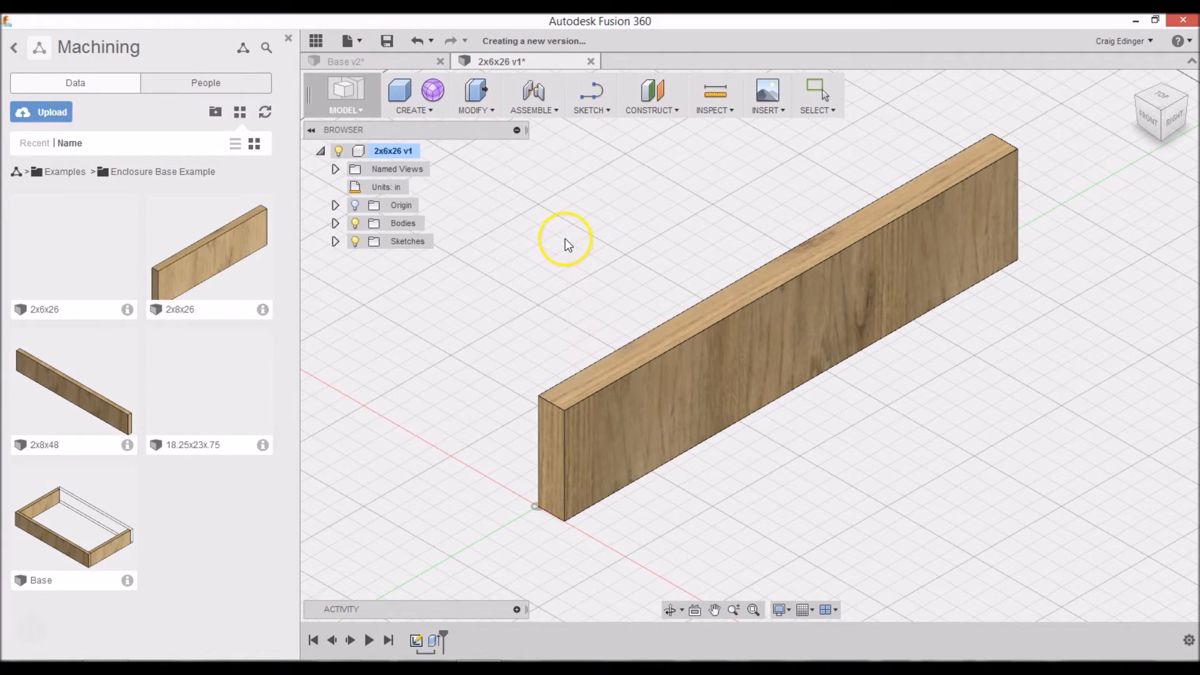
pyautogui.click(590, 61)
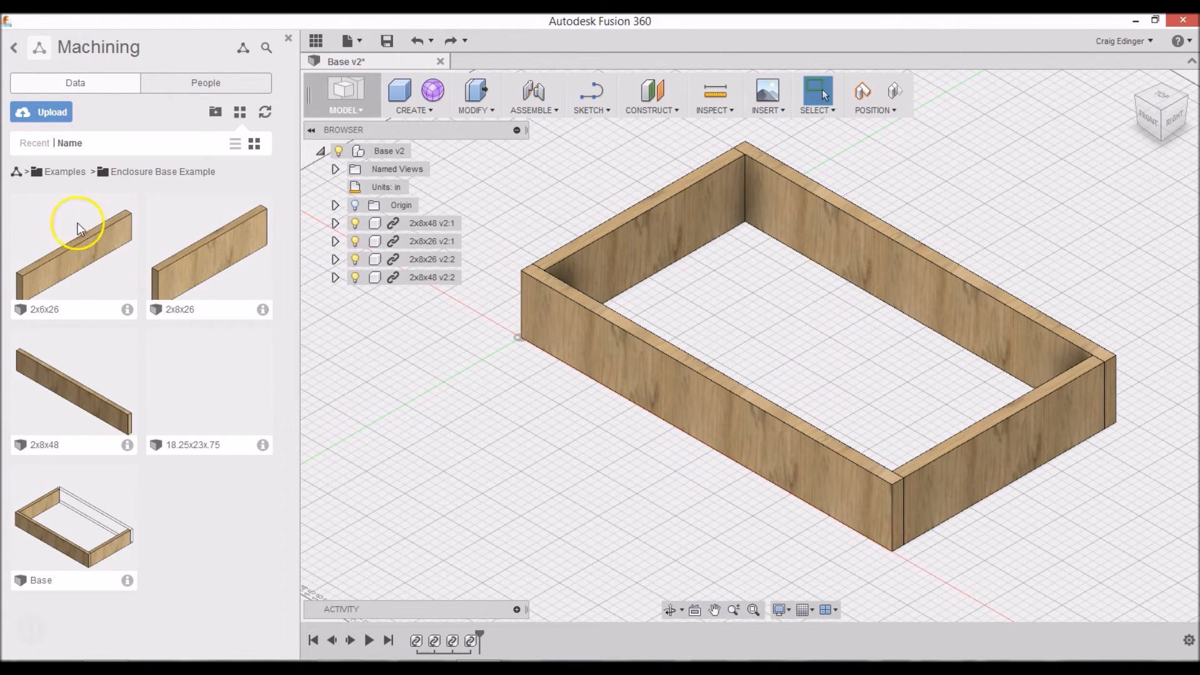
# Step: Keep the moved components' current positions and start a line sketch on the bottom face of the second 2x8x48 board
pyautogui.keyDown('shift'); pyautogui.moveTo(700, 484); pyautogui.dragTo(781, 448, button='middle'); pyautogui.keyUp('shift')
pyautogui.moveTo(797, 493); pyautogui.dragTo(791, 393, button='middle')
pyautogui.press('Escape')
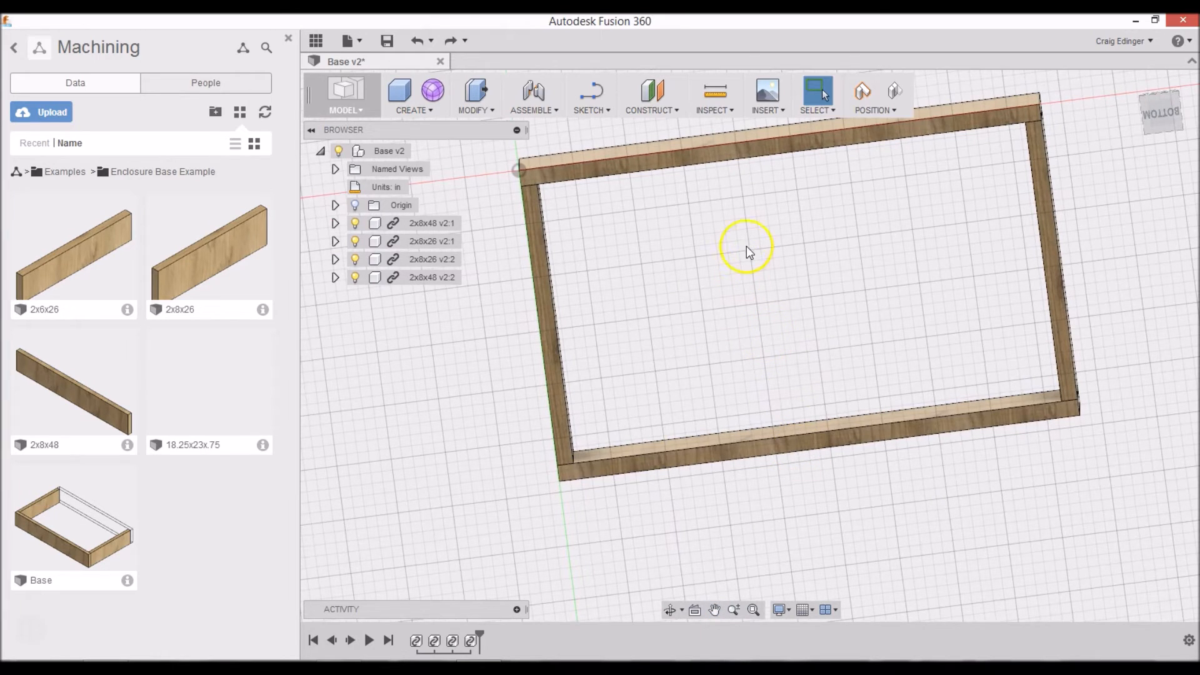
pyautogui.click(589, 109)
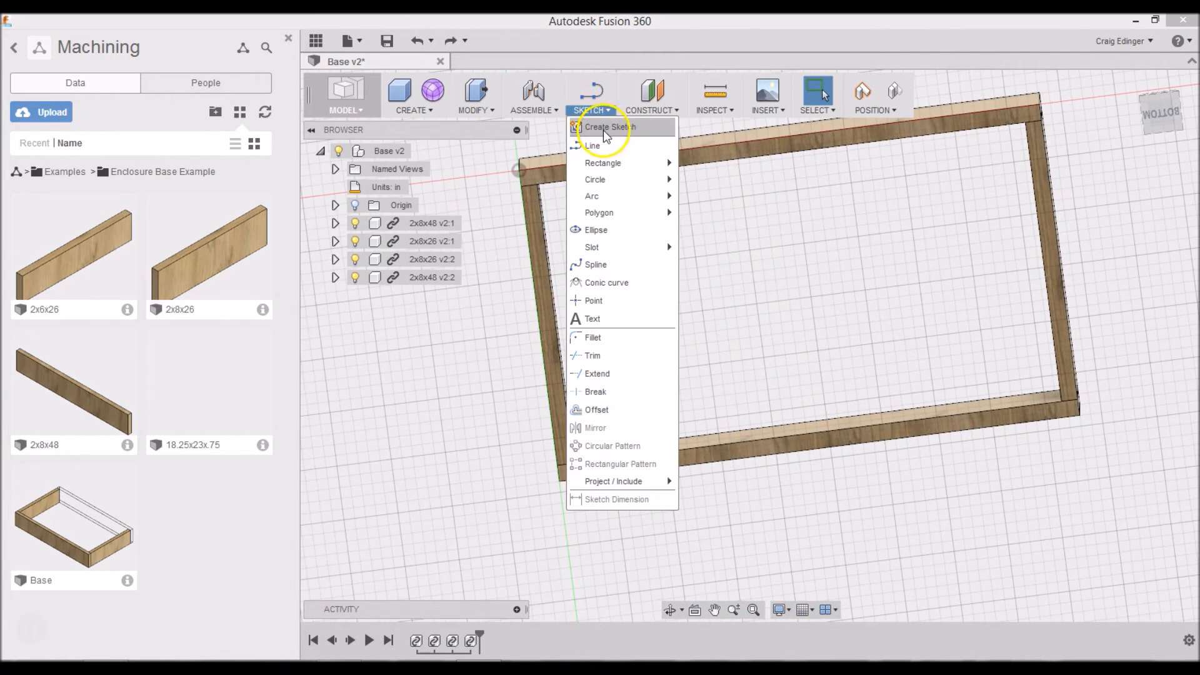
pyautogui.click(592, 145)
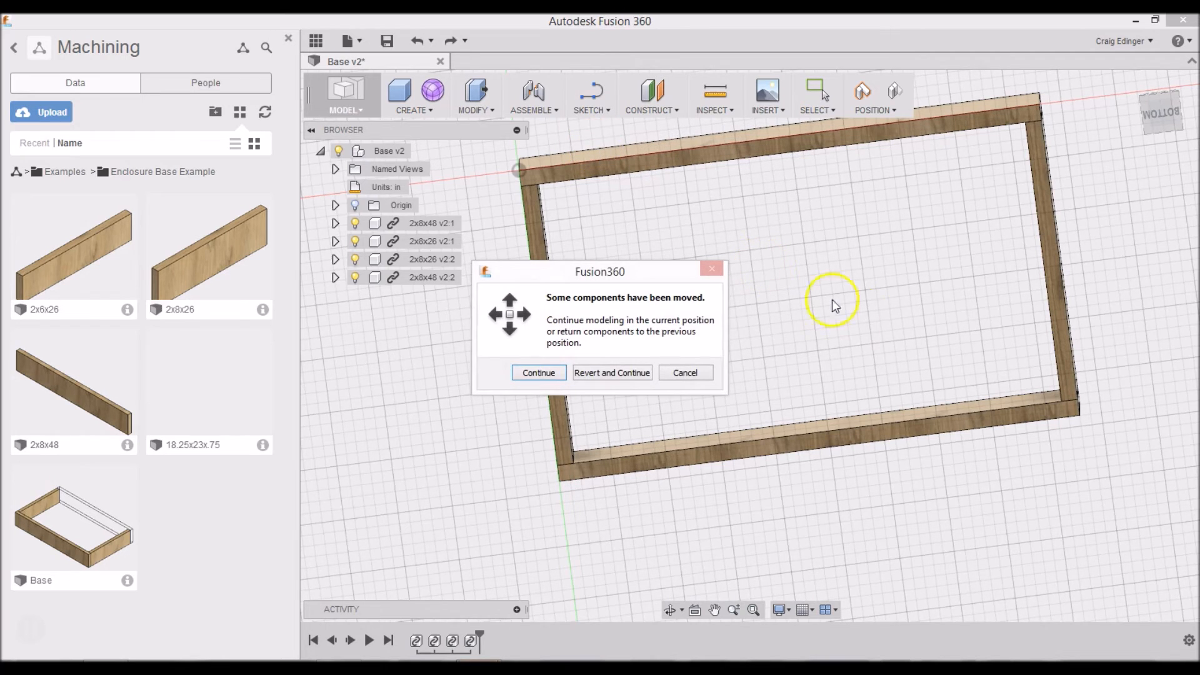
pyautogui.click(538, 374)
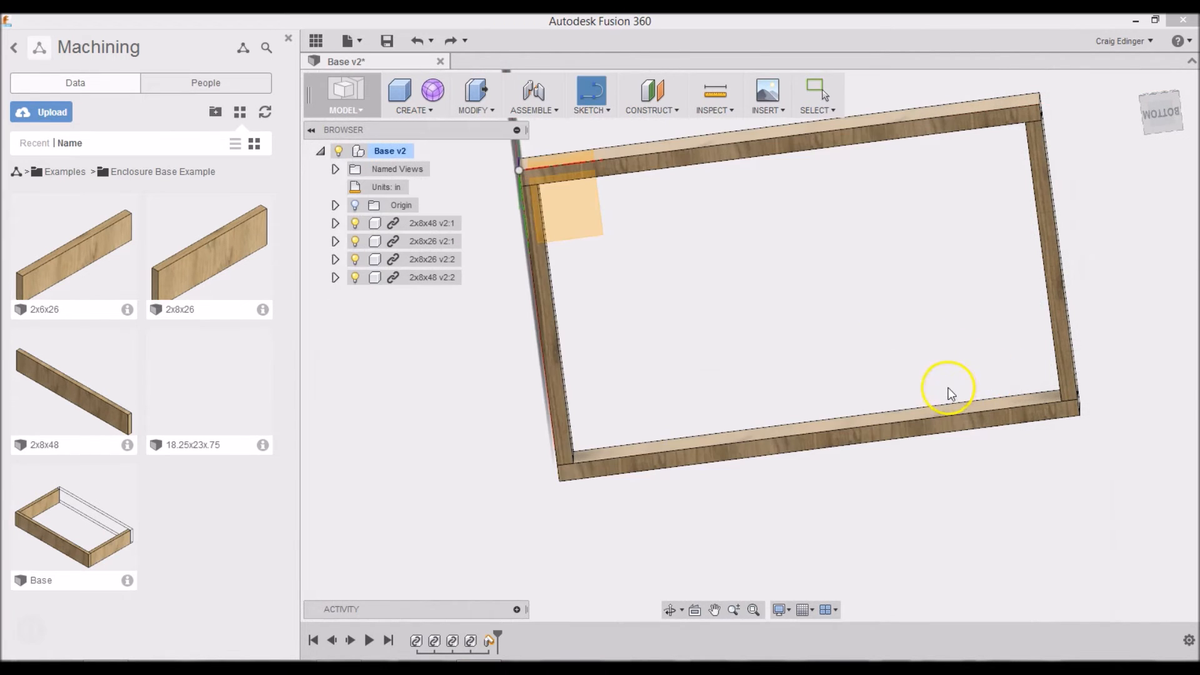
pyautogui.click(864, 435)
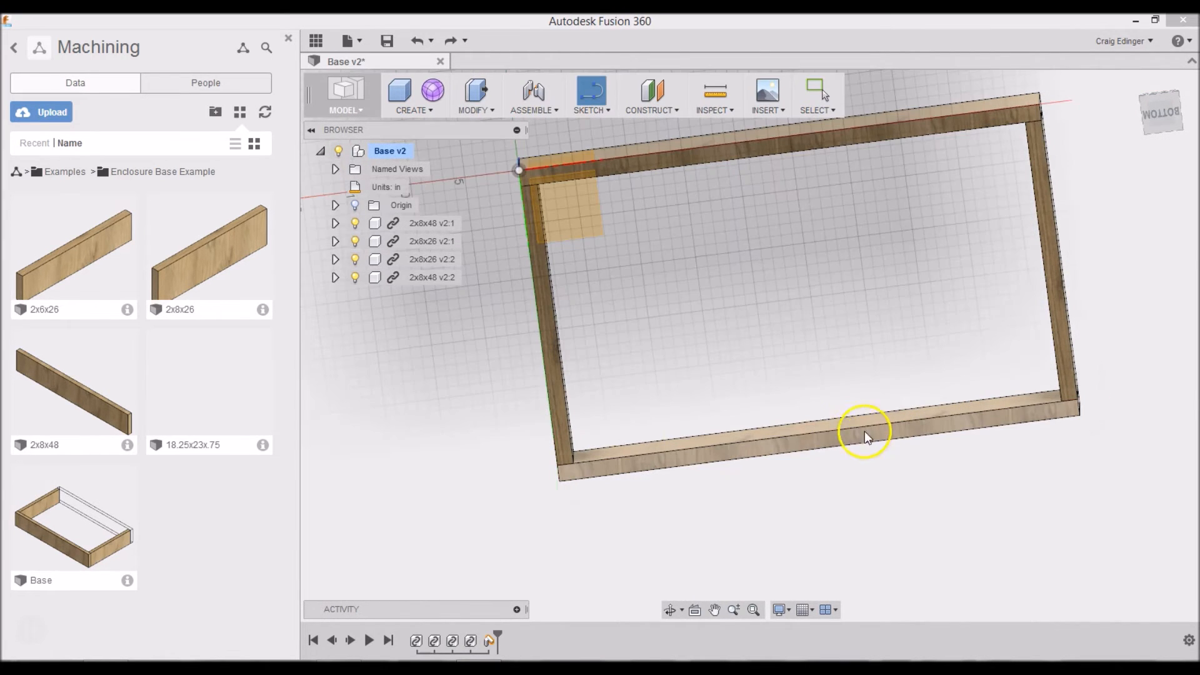
pyautogui.click(814, 441)
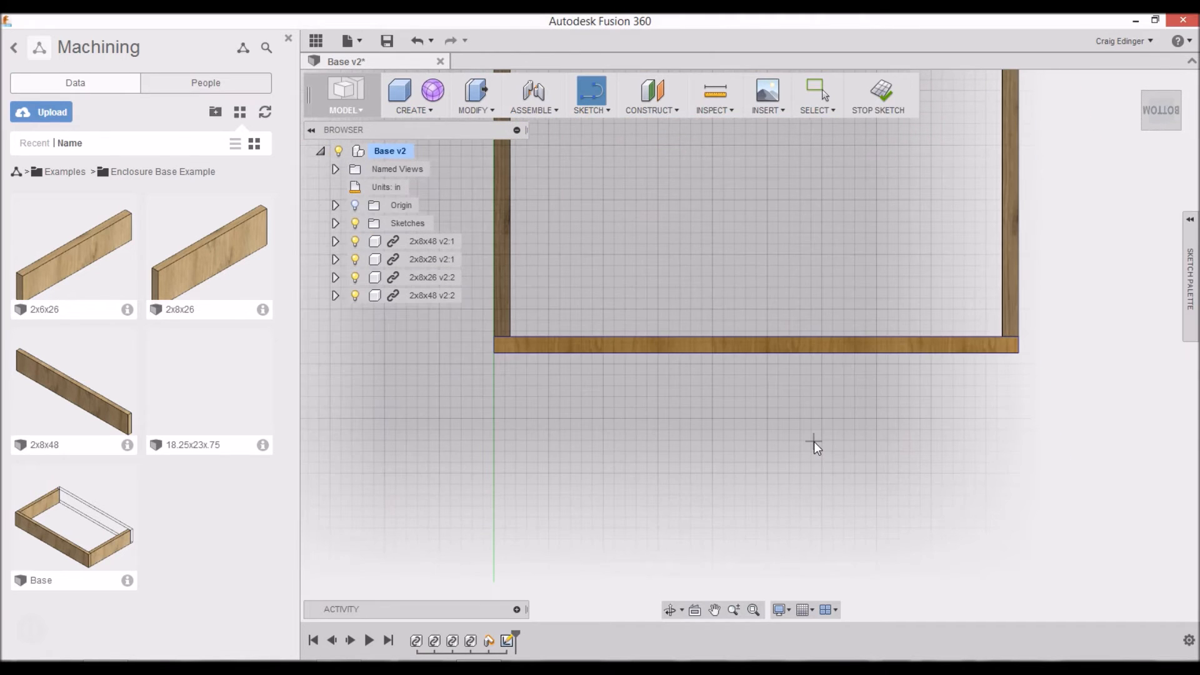
# Step: Draw a 1.5 in line straight across the 48 in board's bottom face, between the midpoints of its long edges
pyautogui.click(753, 342)
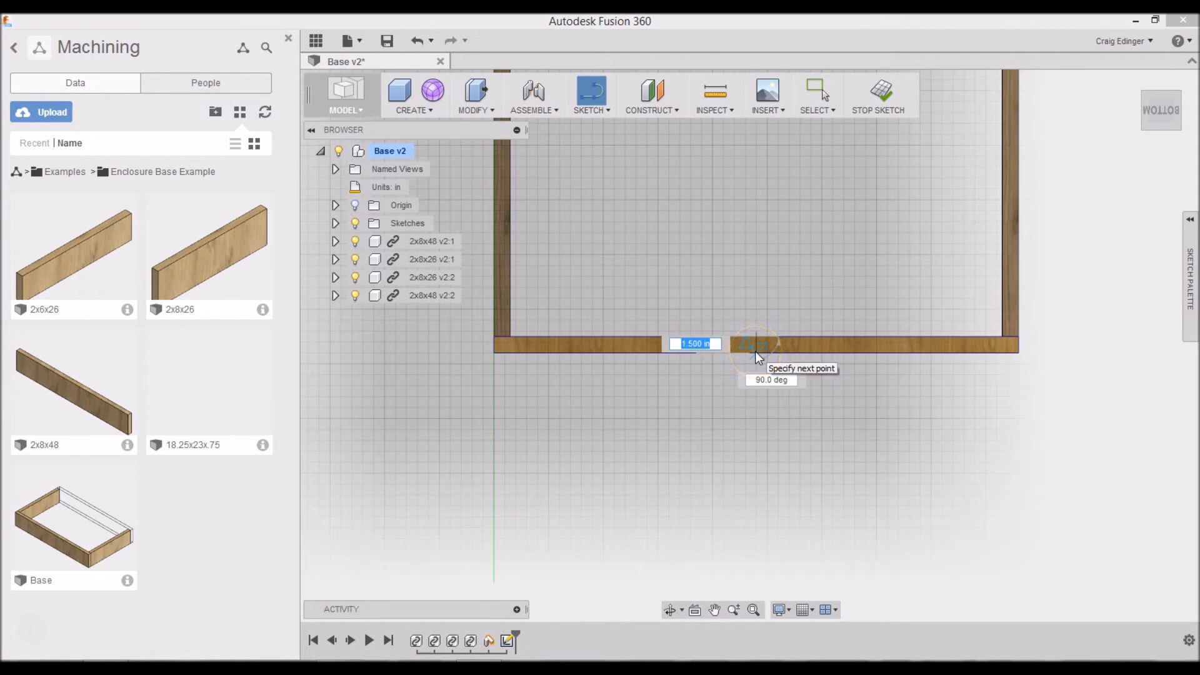
pyautogui.click(755, 351)
pyautogui.click(764, 345)
# Step: Offset the midpoint line 4.25 in along the board, toward the end away from the origin
pyautogui.rightClick(785, 301)
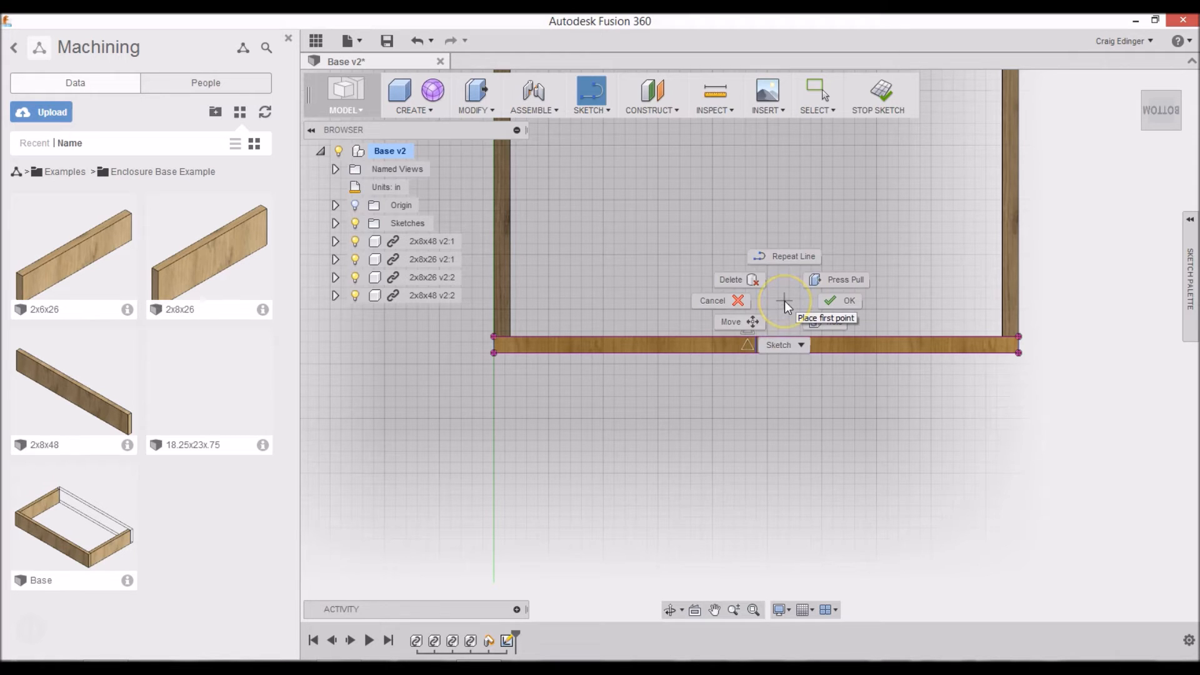
pyautogui.moveTo(781, 341)
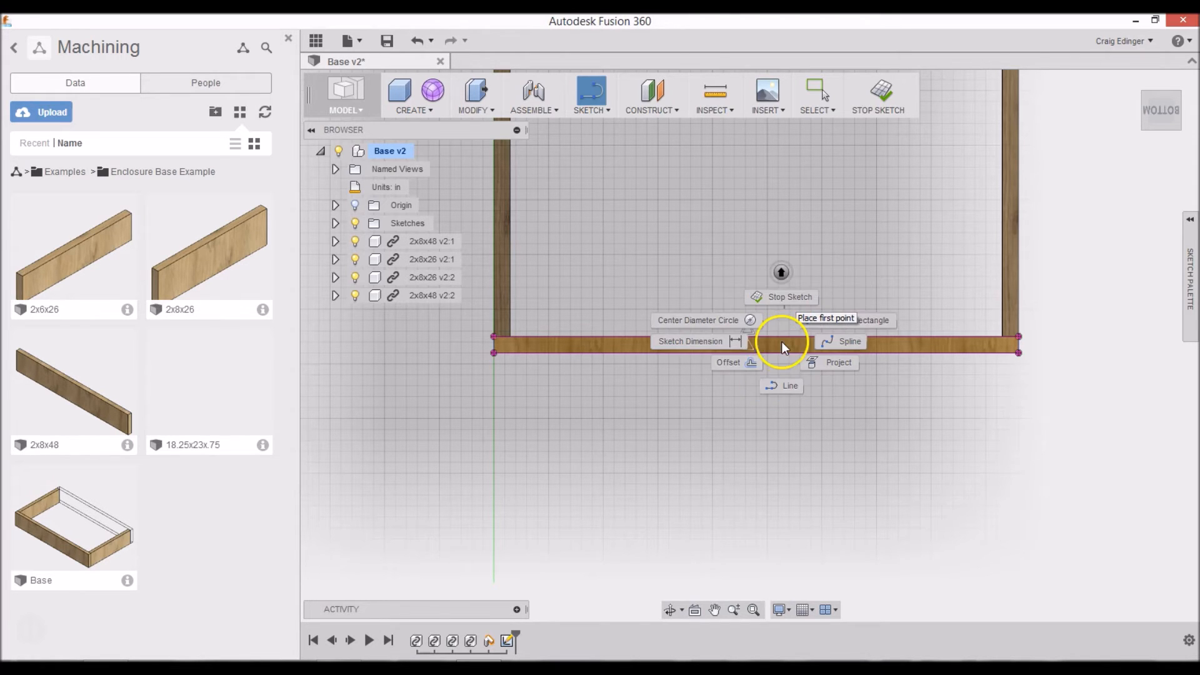
pyautogui.click(737, 362)
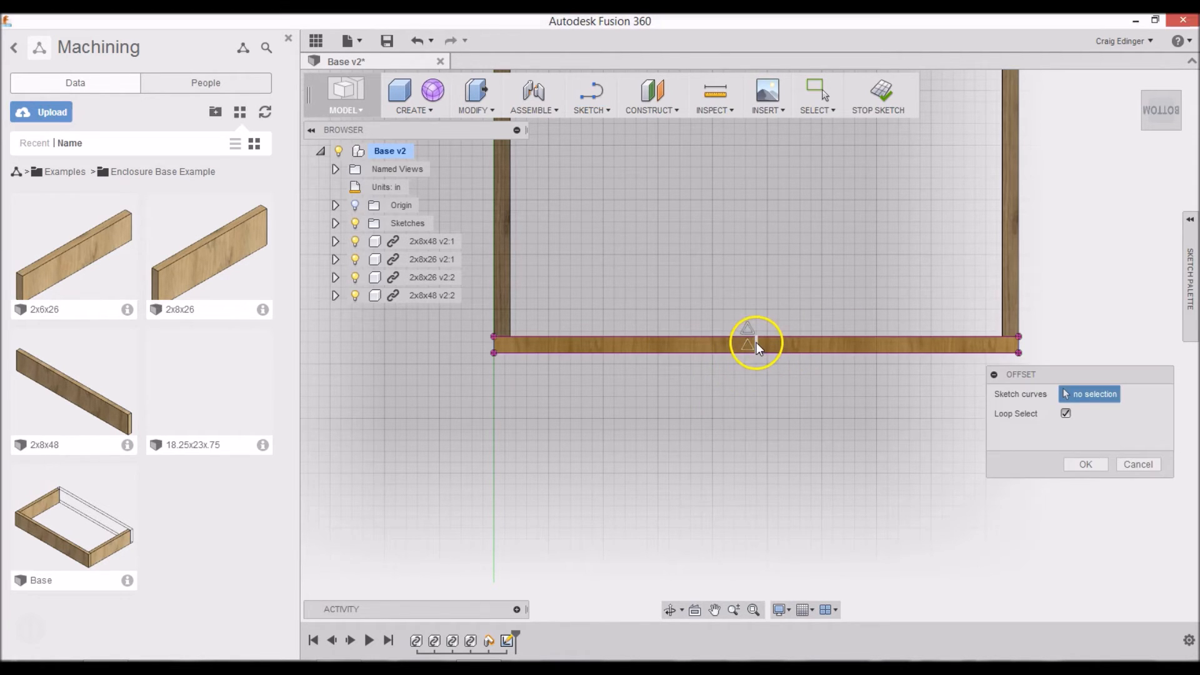
pyautogui.click(757, 342)
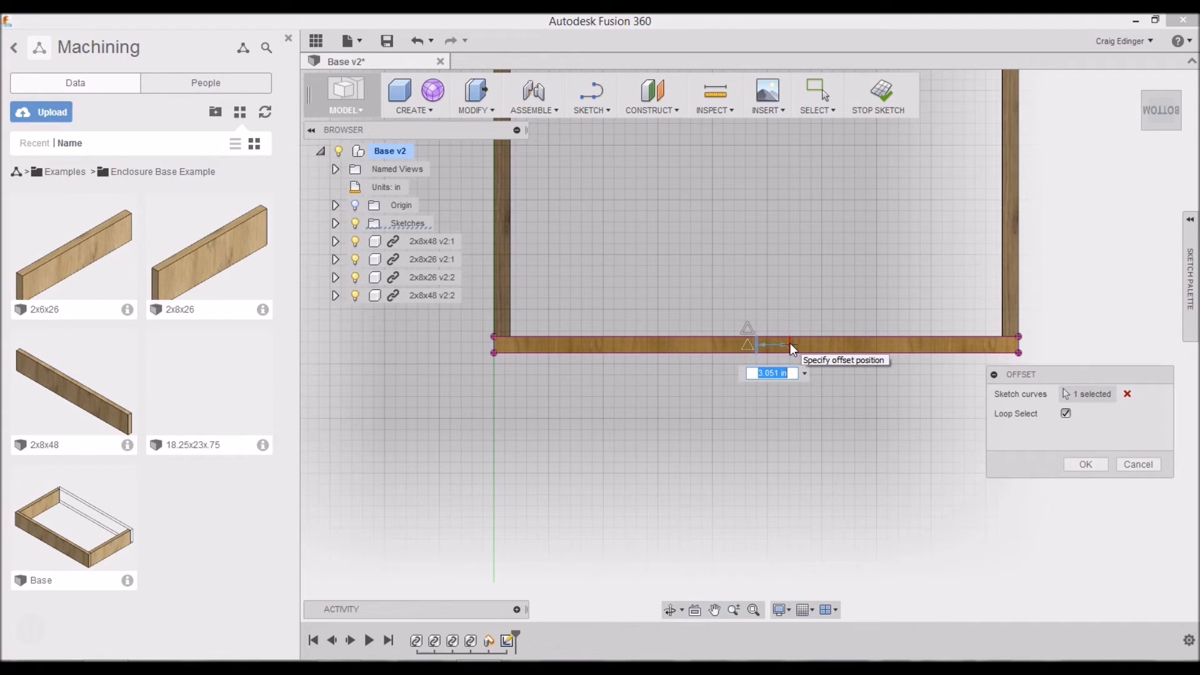
pyautogui.write('4.25')
pyautogui.press('Return')
# Step: Offset the midpoint line 4.25 in along the board toward the end nearer the origin, and finish the sketch
pyautogui.rightClick(789, 308)
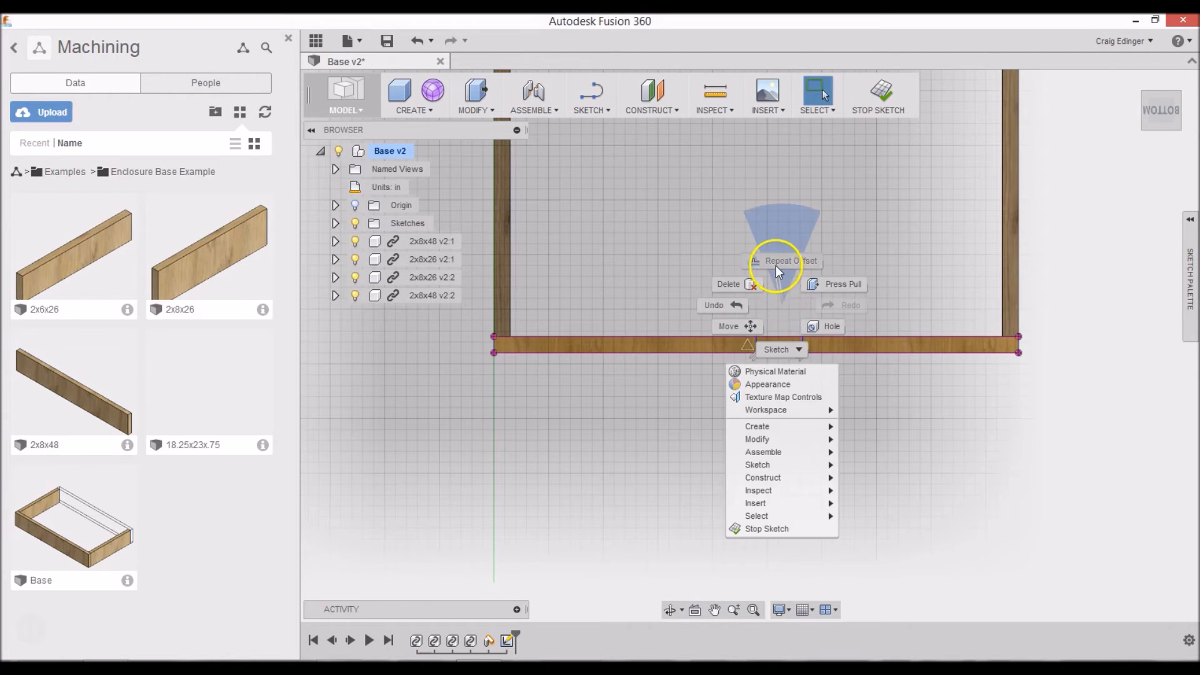
pyautogui.click(775, 261)
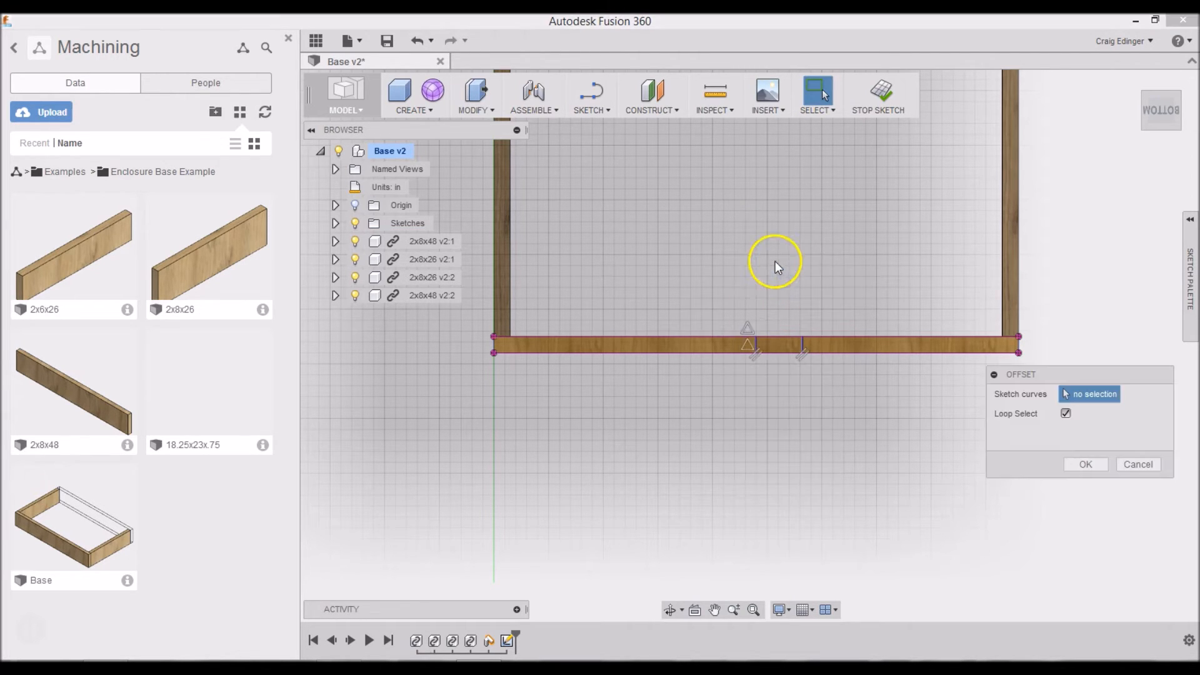
pyautogui.click(754, 344)
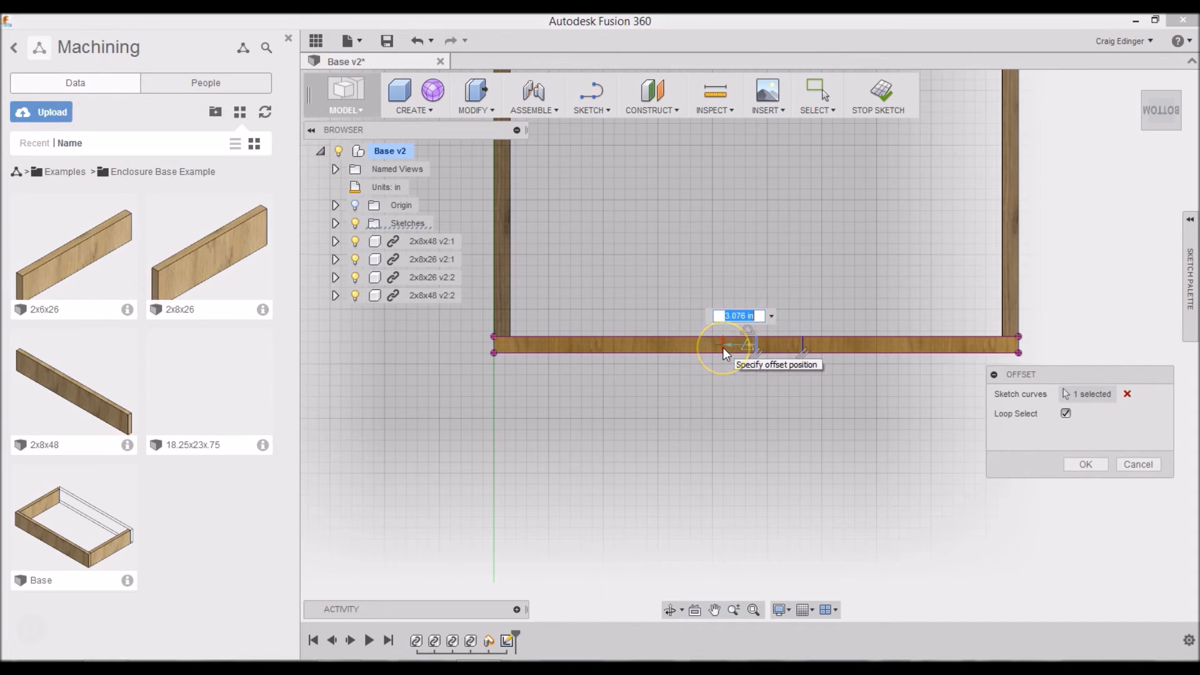
pyautogui.write('4.25')
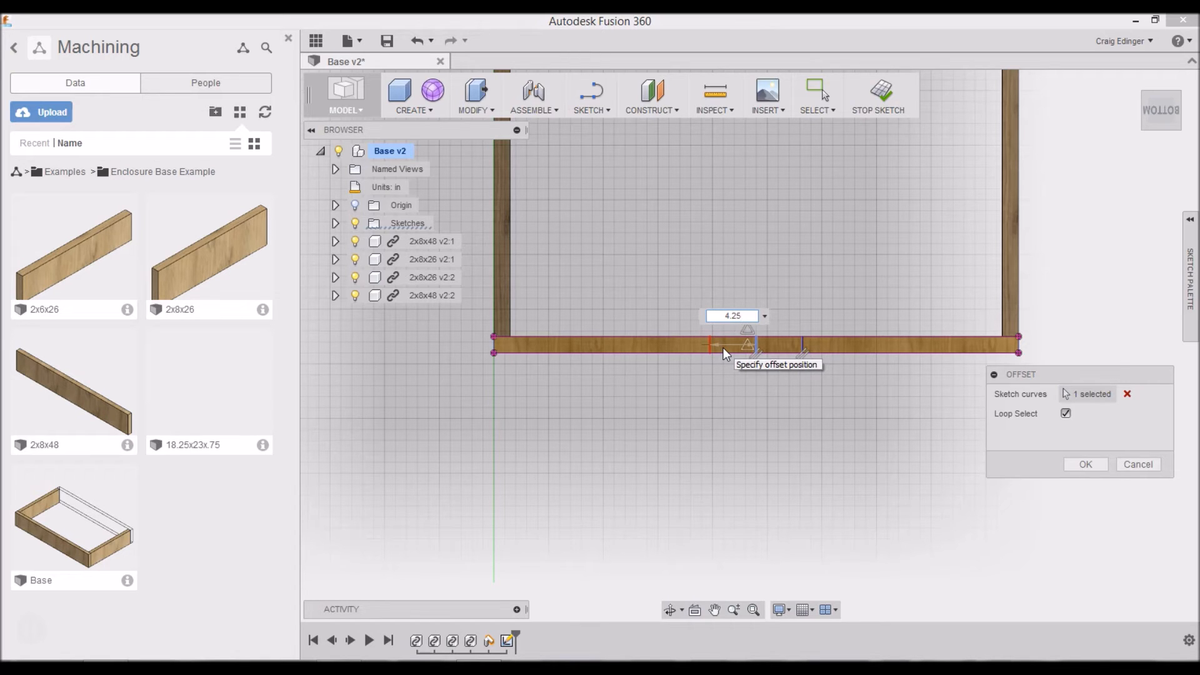
pyautogui.press('Return')
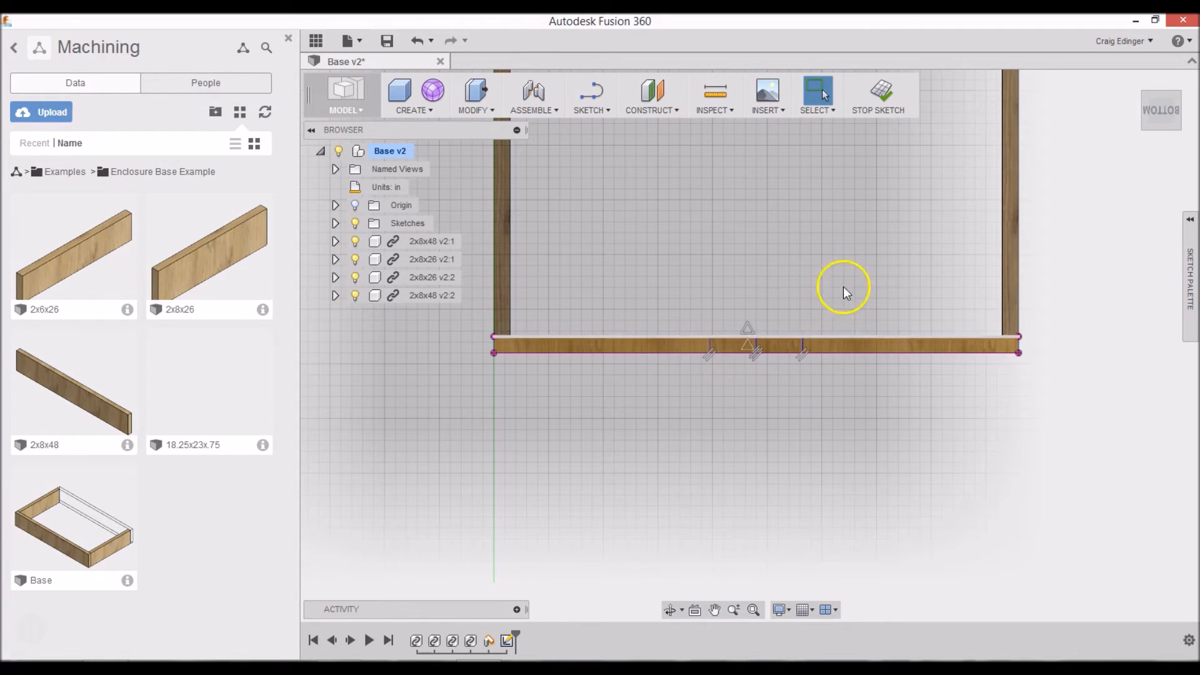
pyautogui.click(881, 92)
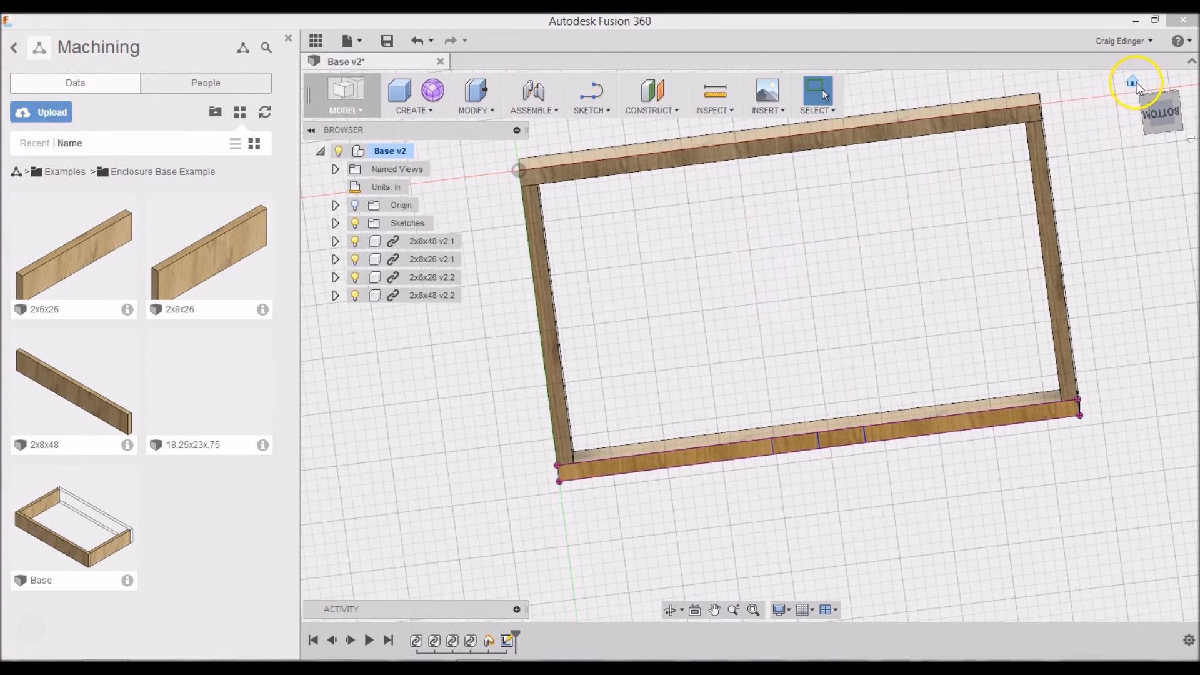
# Step: Insert a 2x6x26 board into the Base design and place it clear of the frame, below its front 48 in board
pyautogui.click(1134, 82)
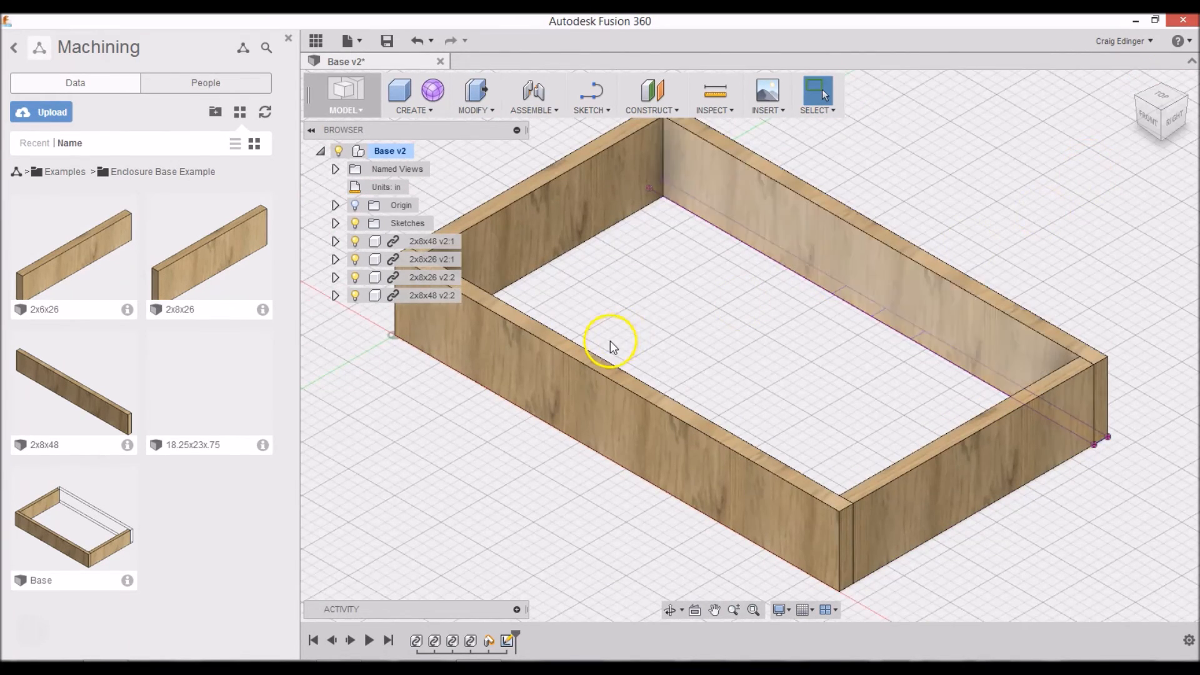
pyautogui.moveTo(665, 307); pyautogui.dragTo(784, 298, button='middle')
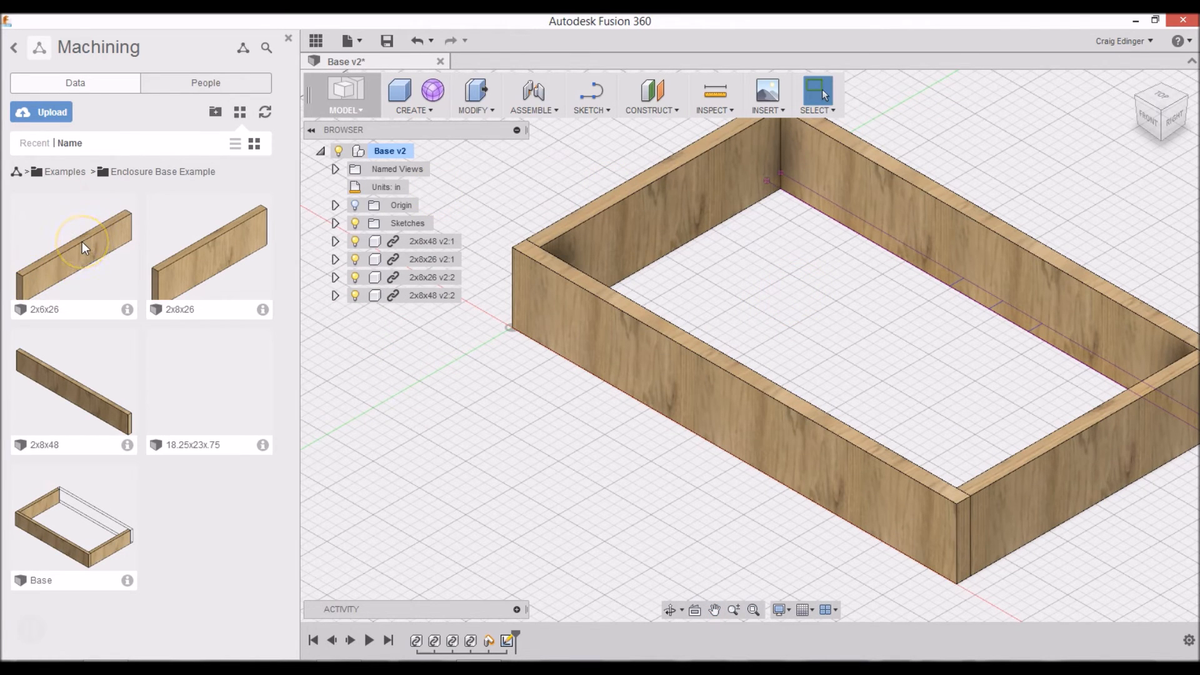
pyautogui.moveTo(54, 253); pyautogui.dragTo(659, 276)
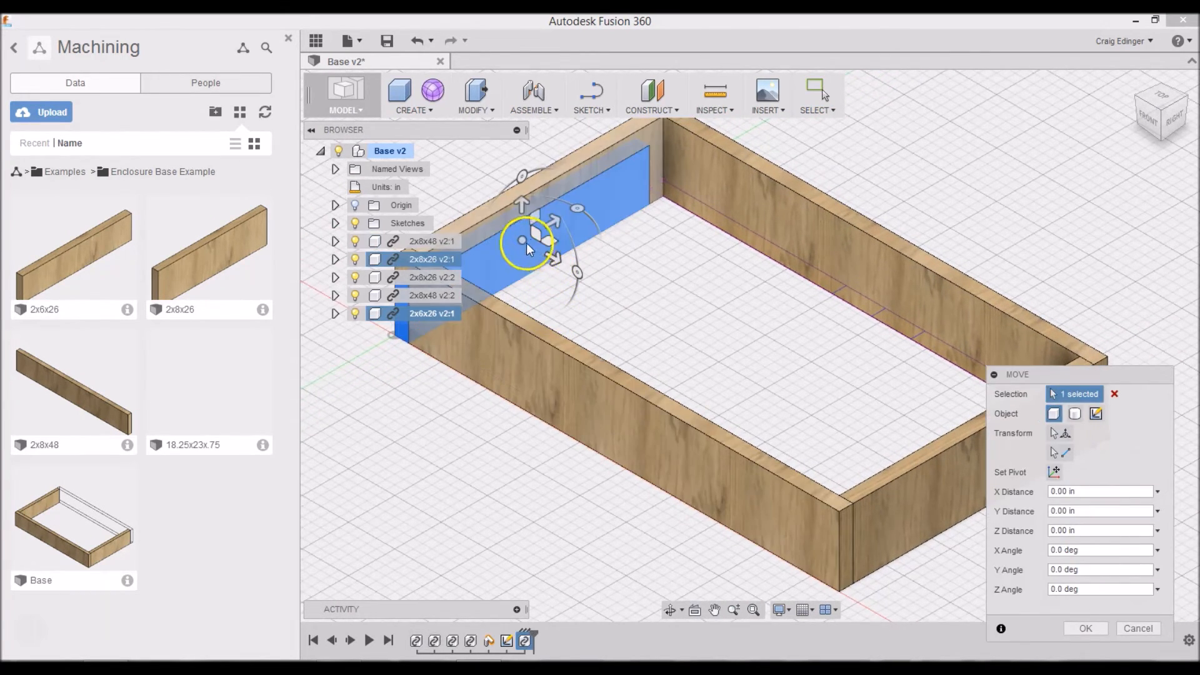
pyautogui.moveTo(528, 245); pyautogui.dragTo(625, 449)
pyautogui.press('Return')
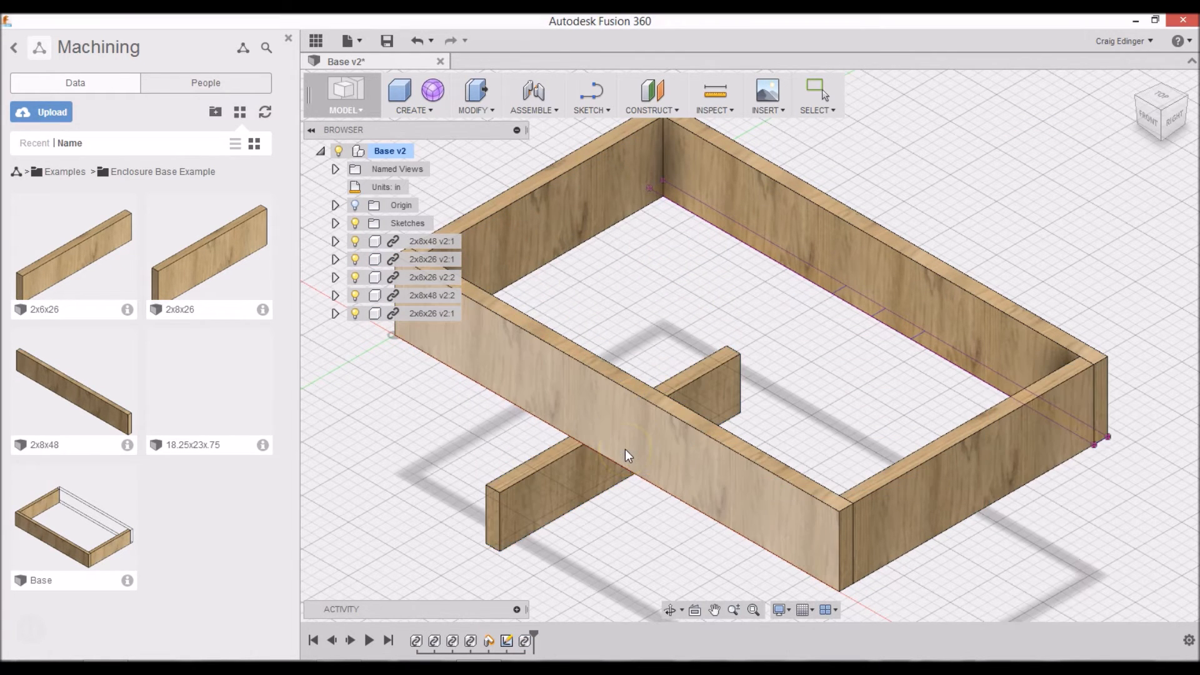
# Step: Insert a second 2x6x26 board, moved about 20.5 in in X, 4.1 in in Y and -16.4 in in Z
pyautogui.moveTo(122, 275); pyautogui.dragTo(722, 355)
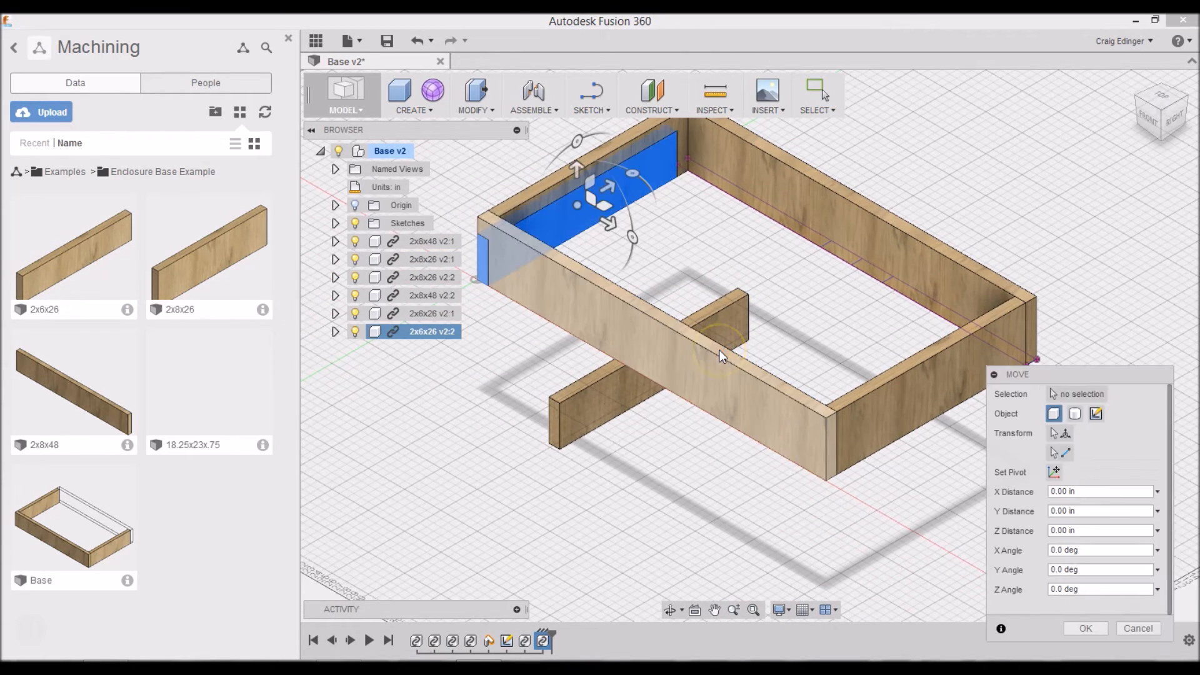
pyautogui.click(571, 196)
pyautogui.moveTo(571, 196); pyautogui.dragTo(758, 420)
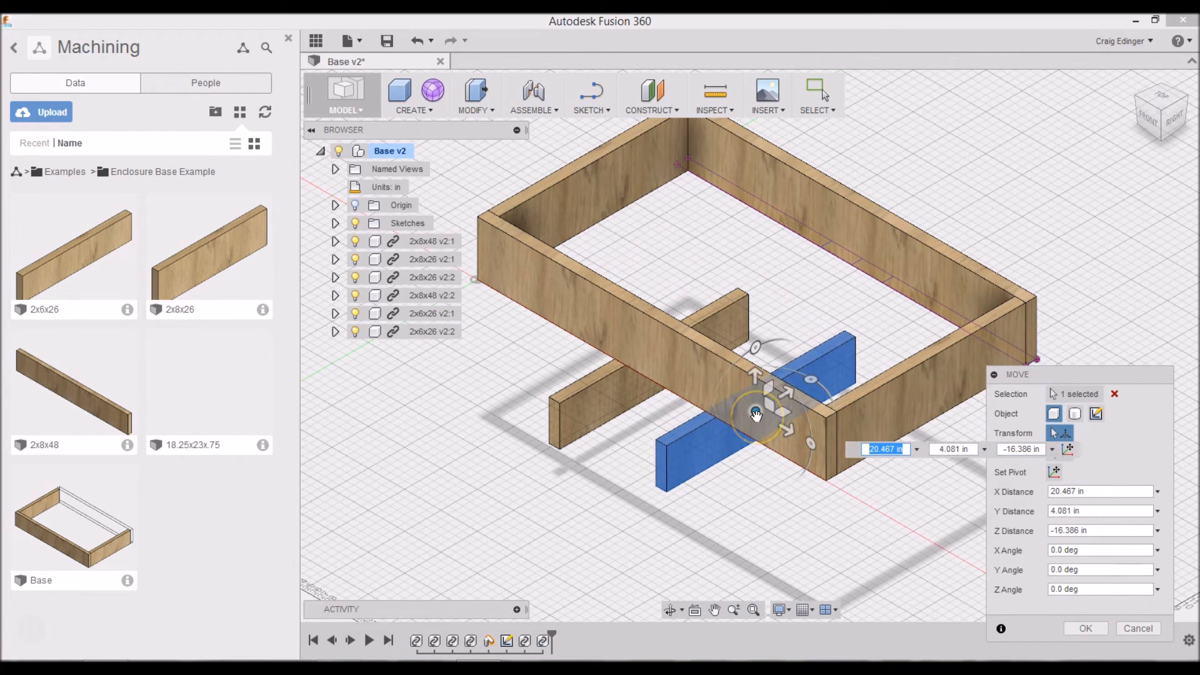
pyautogui.press('Return')
pyautogui.press('Escape')
pyautogui.click(636, 472)
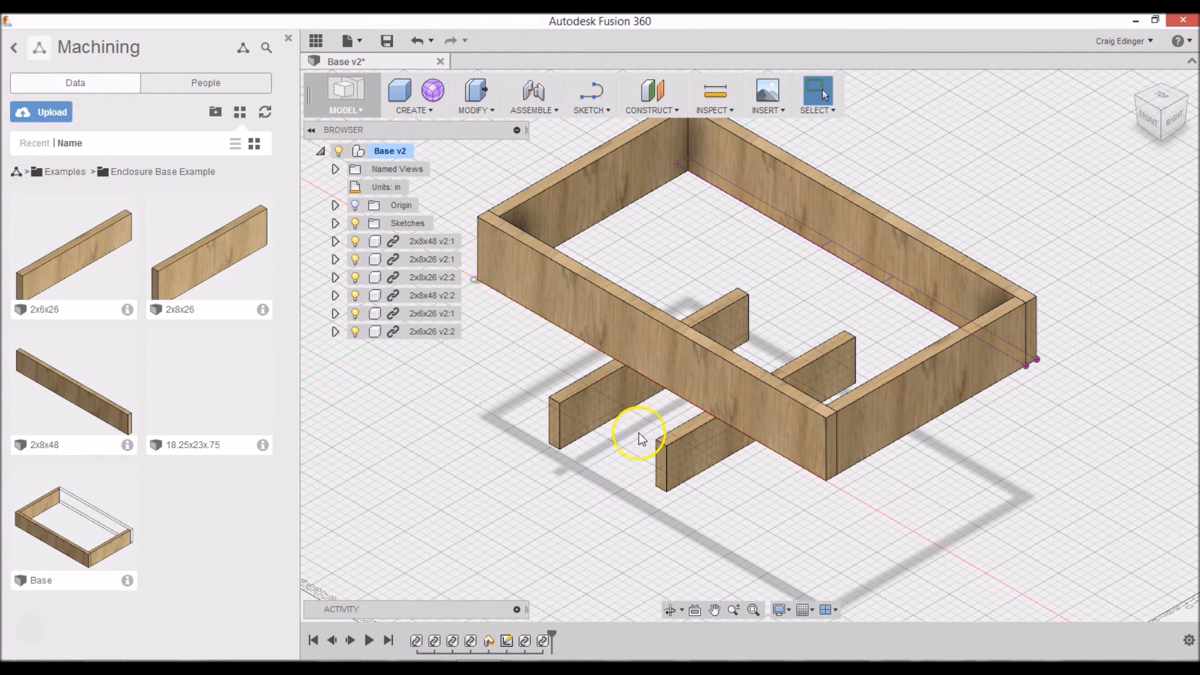
# Step: Align the second 2x6x26 board's bottom end corner with the inner endpoint of the offset line farther from the origin
pyautogui.keyDown('shift'); pyautogui.moveTo(620, 461); pyautogui.dragTo(683, 348, button='middle'); pyautogui.keyUp('shift')
pyautogui.keyDown('shift'); pyautogui.moveTo(693, 330); pyautogui.dragTo(676, 310, button='middle'); pyautogui.keyUp('shift')
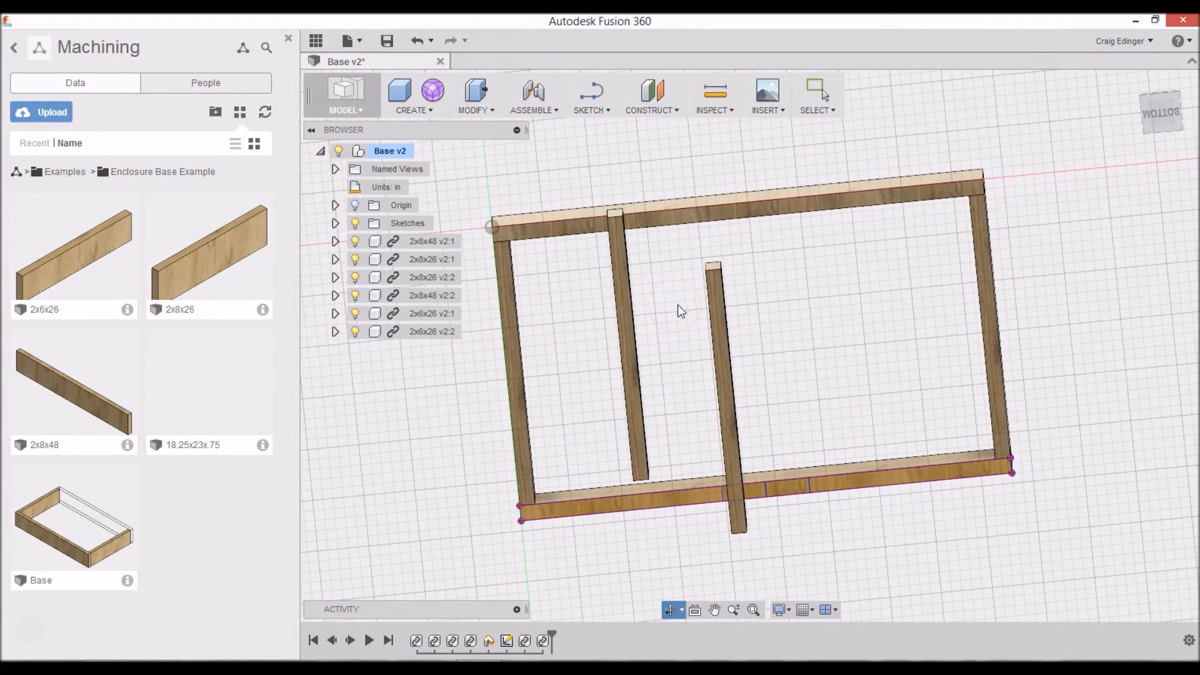
pyautogui.press('Escape')
pyautogui.click(473, 108)
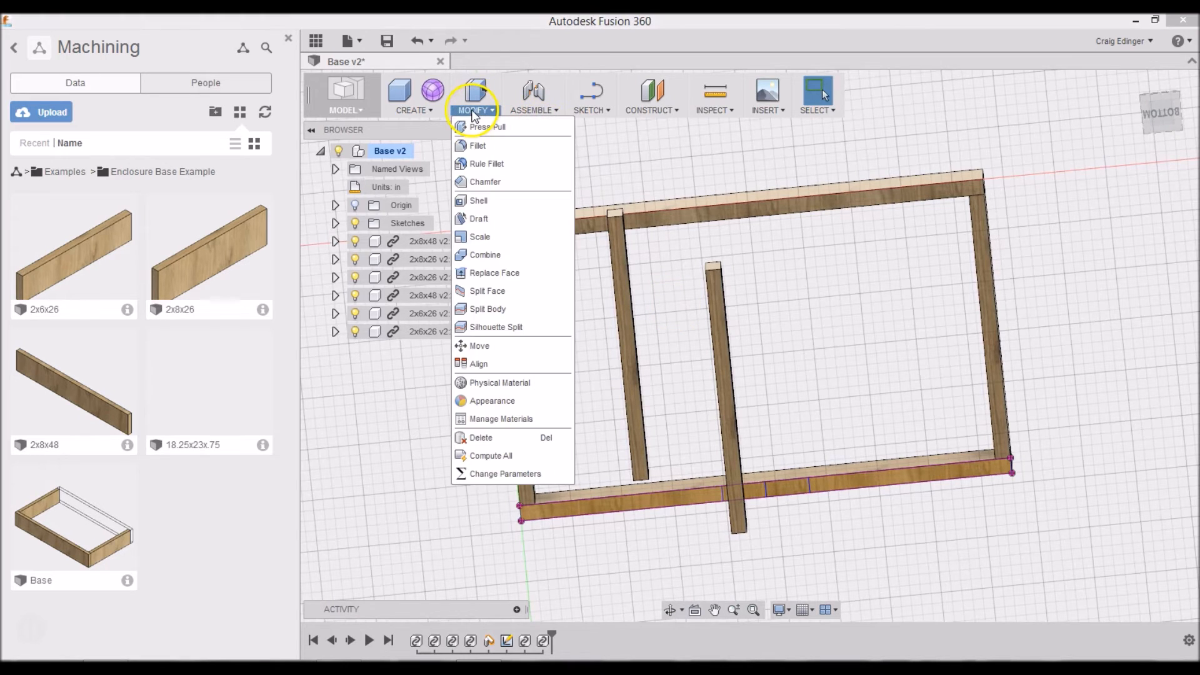
pyautogui.click(486, 365)
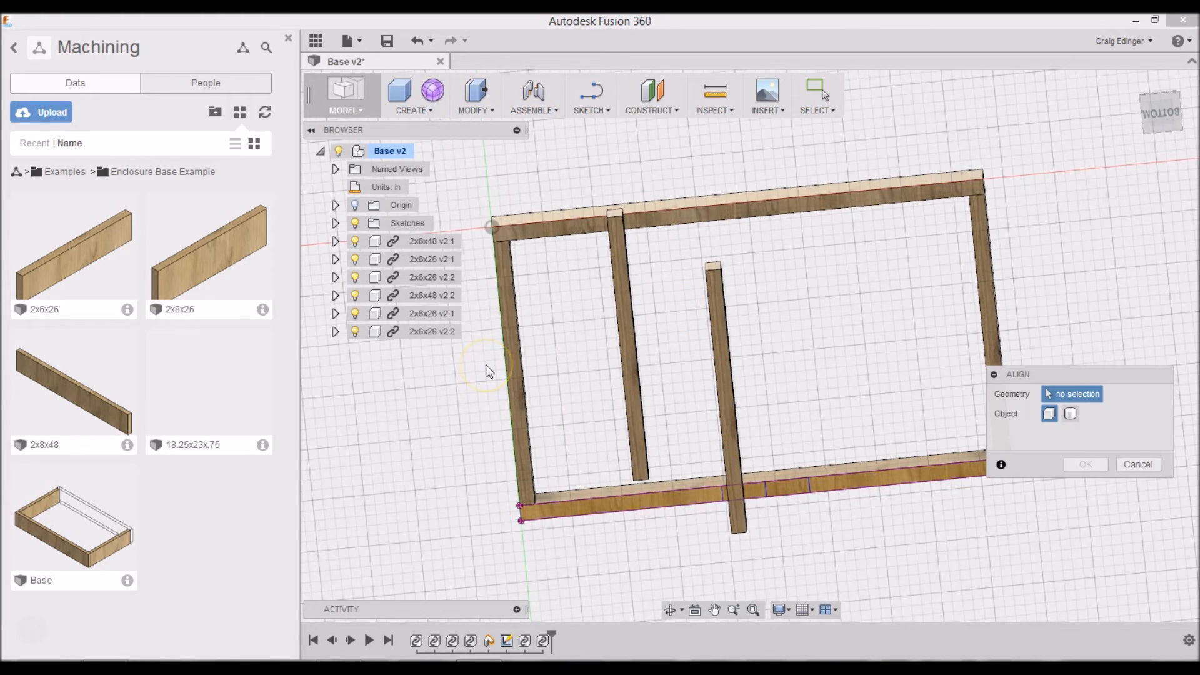
pyautogui.click(746, 533)
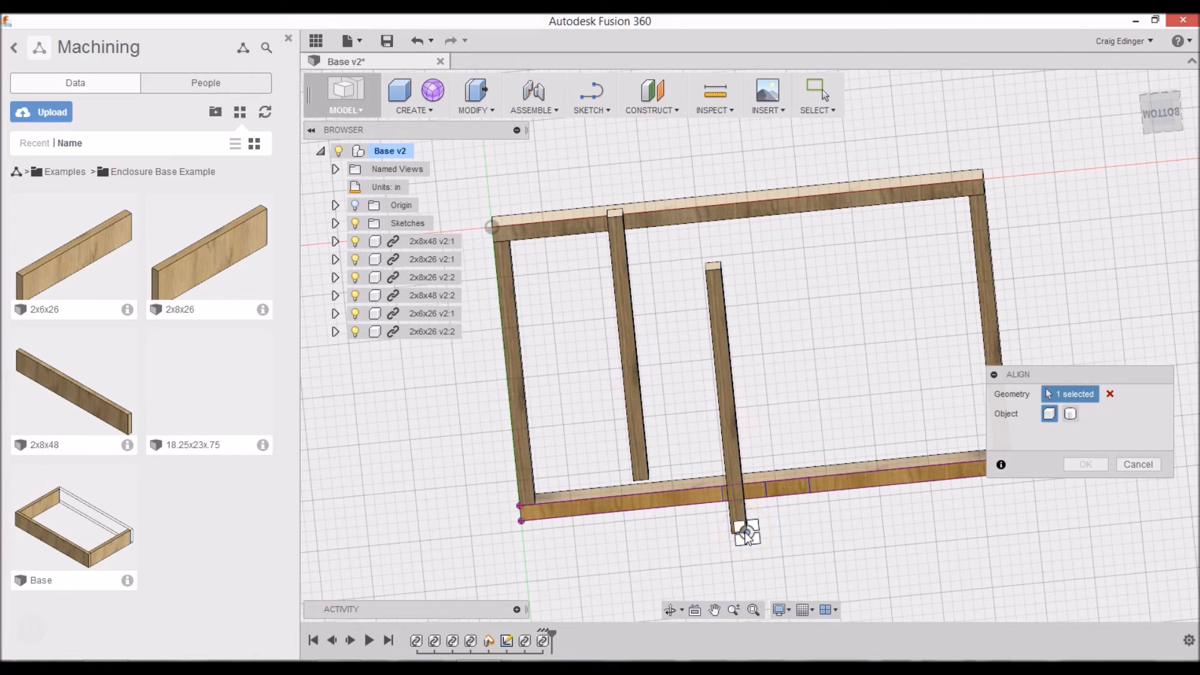
pyautogui.click(809, 477)
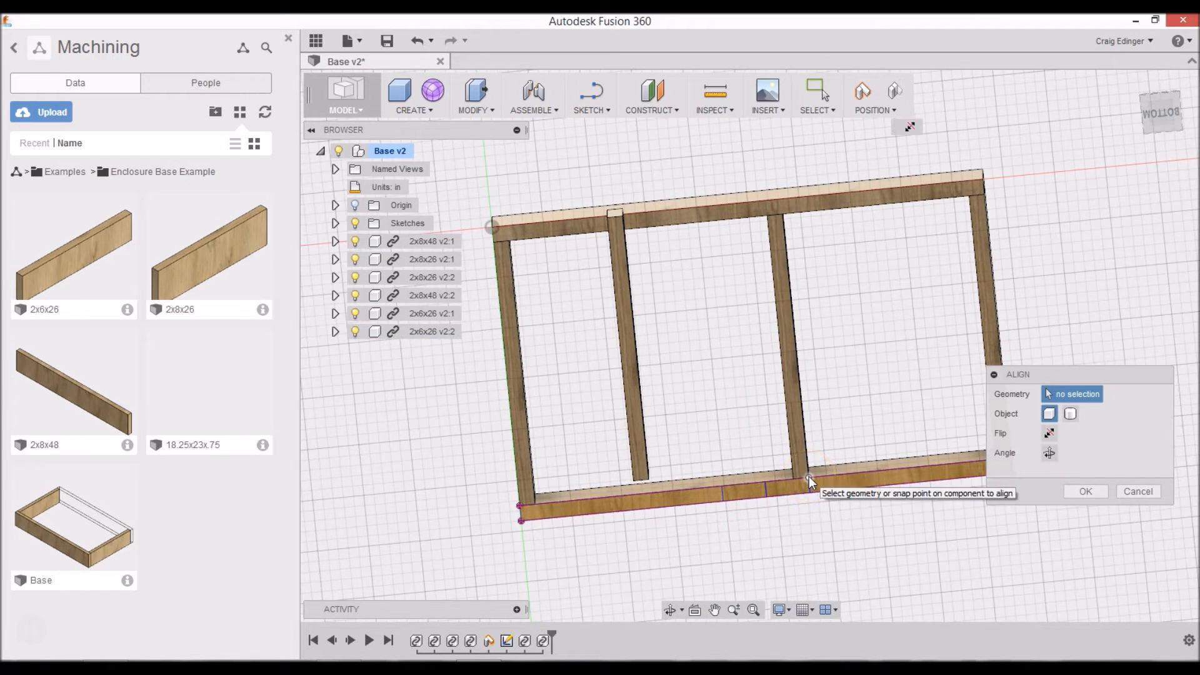
pyautogui.click(1075, 492)
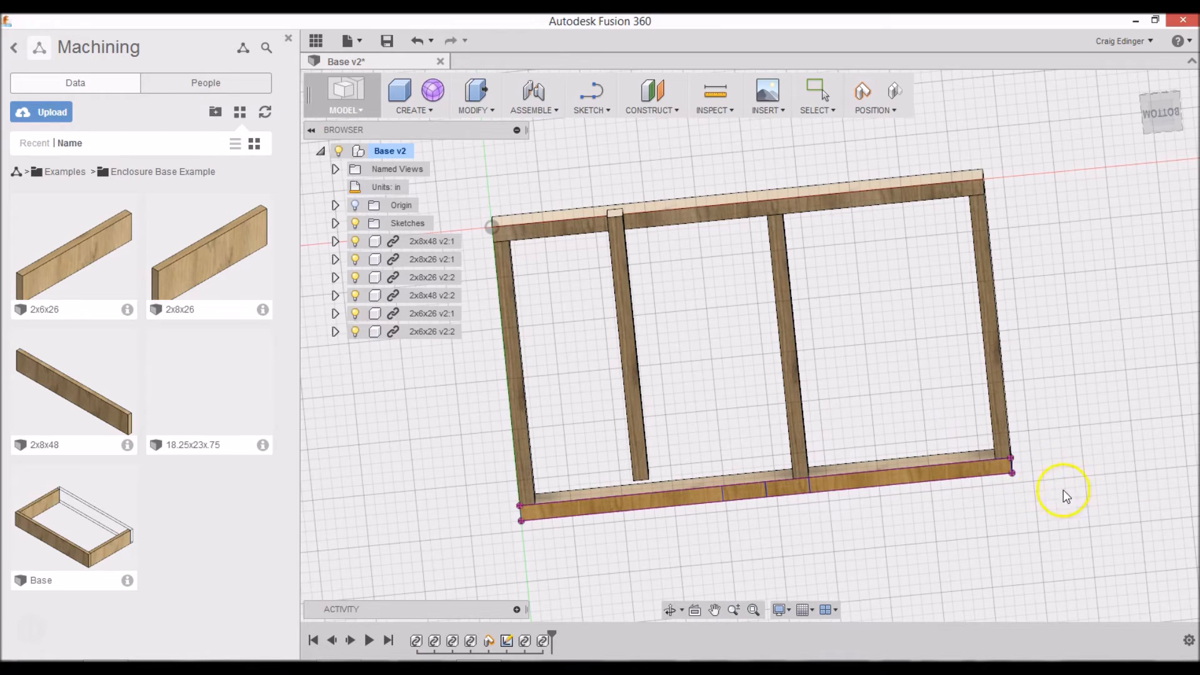
# Step: Align the first 2x6x26 board's bottom end corner with the inner endpoint of the offset line nearer the origin
pyautogui.rightClick(825, 384)
pyautogui.click(823, 340)
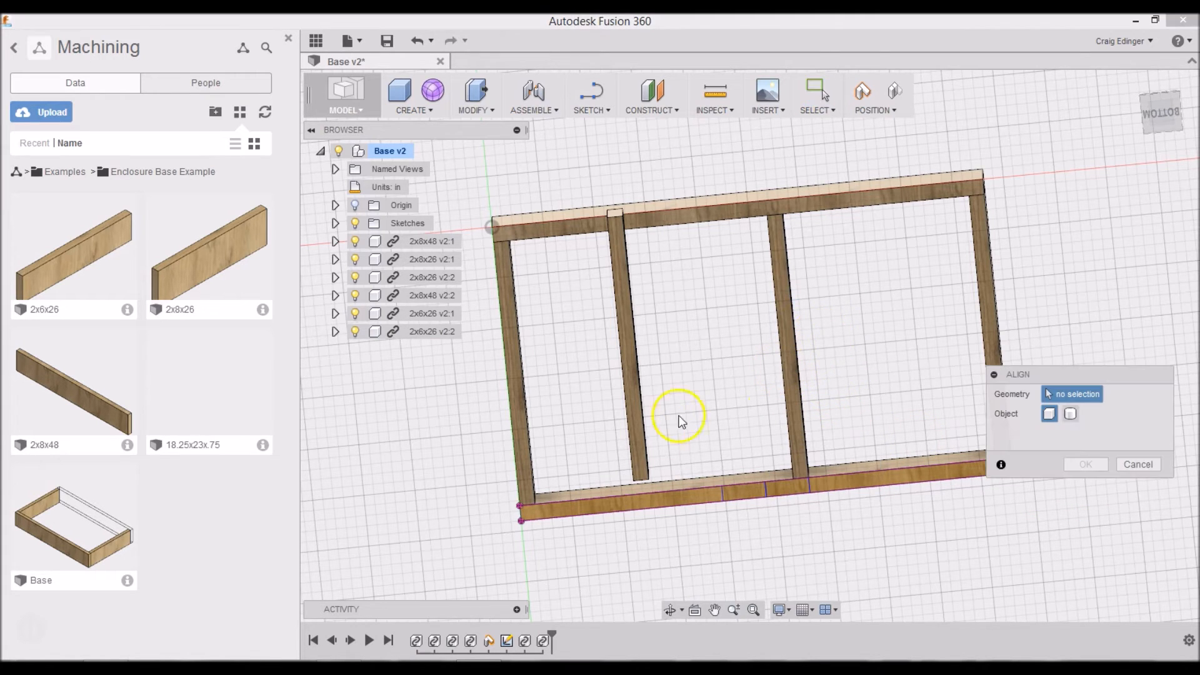
pyautogui.click(633, 481)
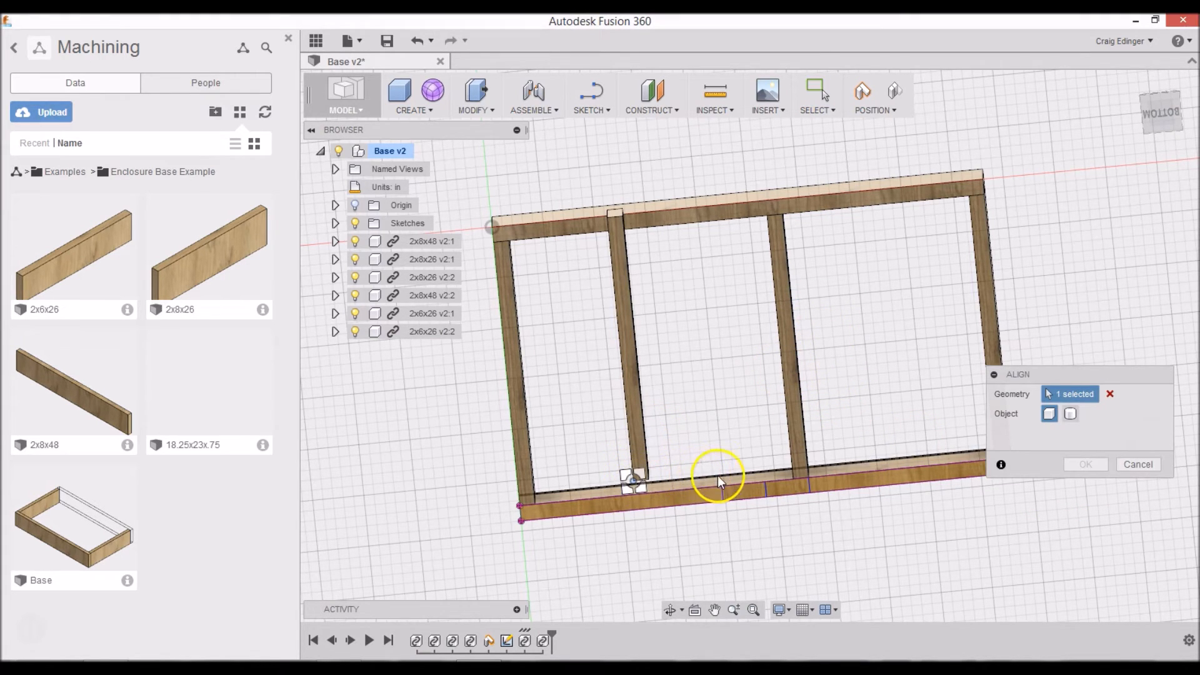
pyautogui.click(722, 482)
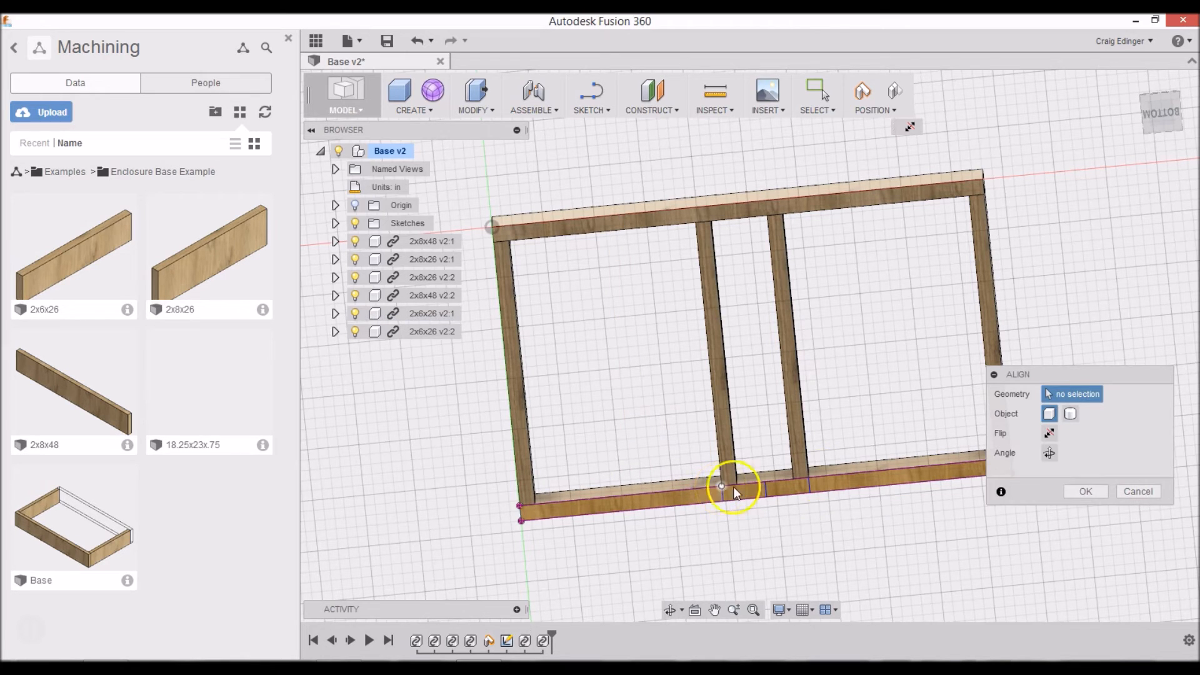
pyautogui.click(1076, 486)
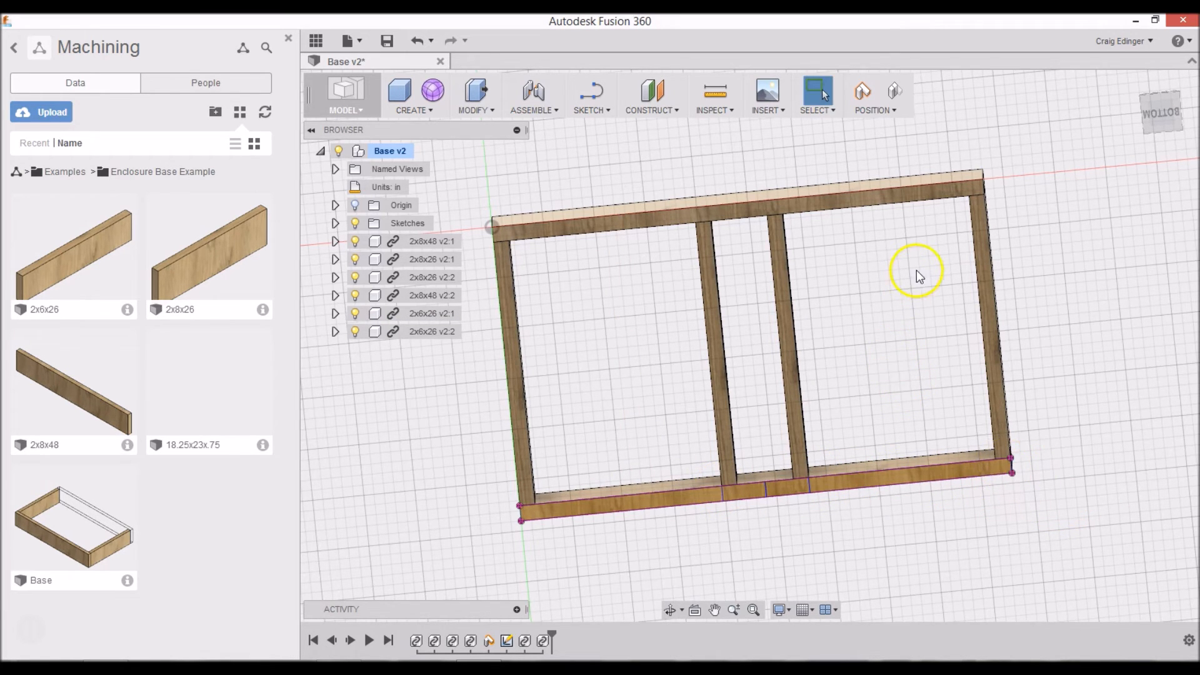
# Step: Hide all sketches in the Base design and save it as a new version
pyautogui.click(1132, 86)
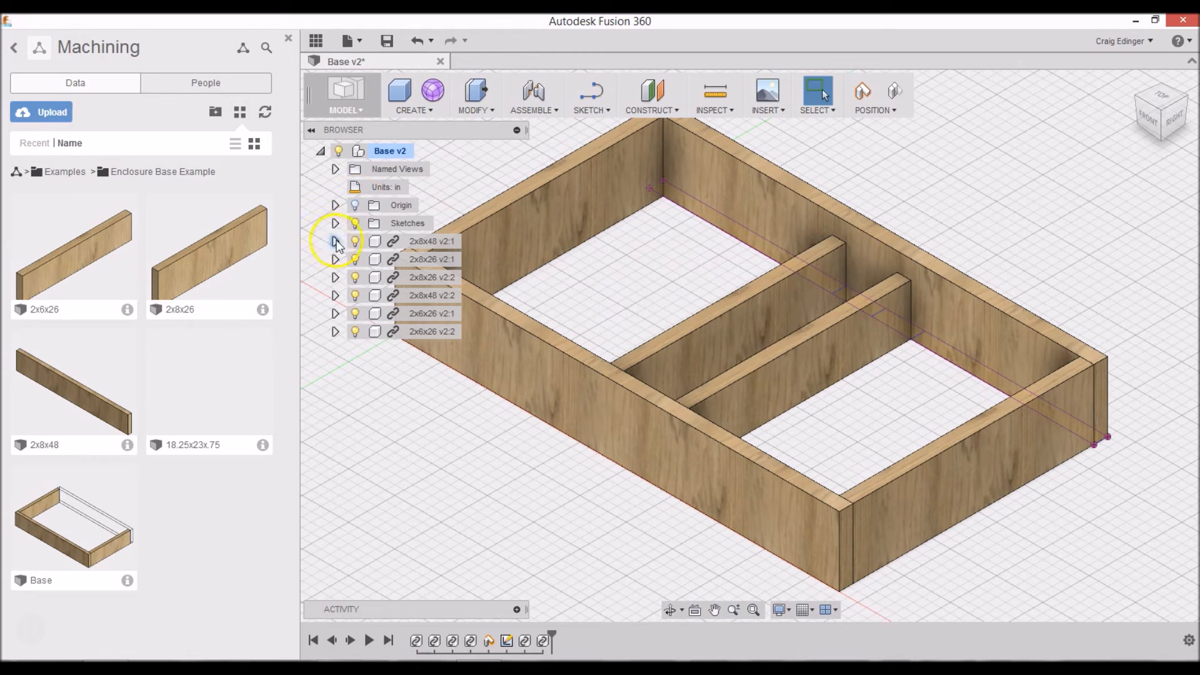
pyautogui.click(356, 223)
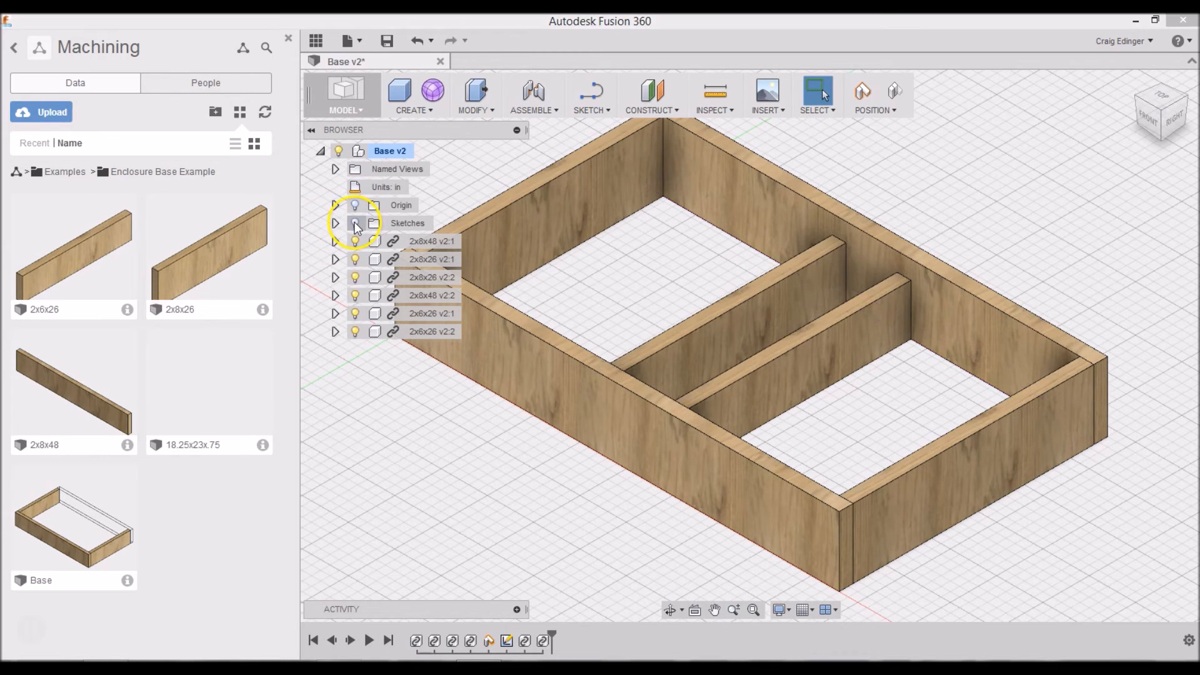
pyautogui.scroll(2, 779, 313)
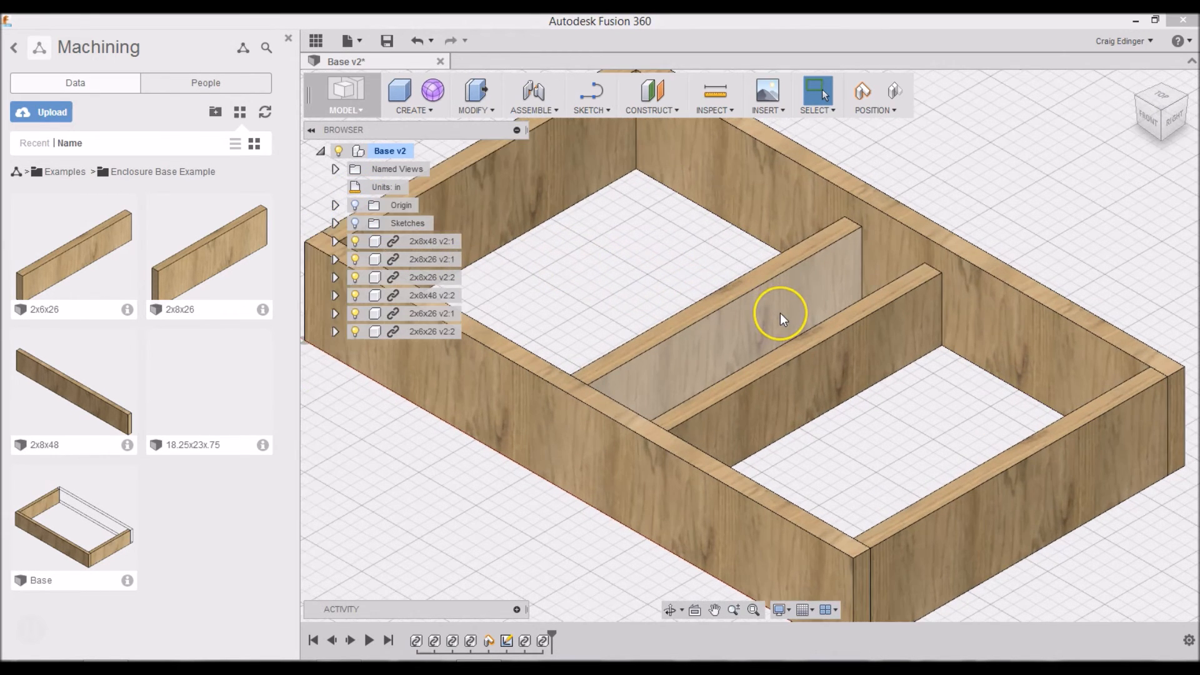
pyautogui.scroll(-4, 780, 313)
pyautogui.moveTo(678, 263); pyautogui.dragTo(823, 355, button='middle')
pyautogui.moveTo(823, 355)
pyautogui.mouseDown()
pyautogui.moveTo(879, 362)
pyautogui.moveTo(823, 343)
pyautogui.moveTo(850, 350)
pyautogui.moveTo(830, 335)
pyautogui.mouseUp()
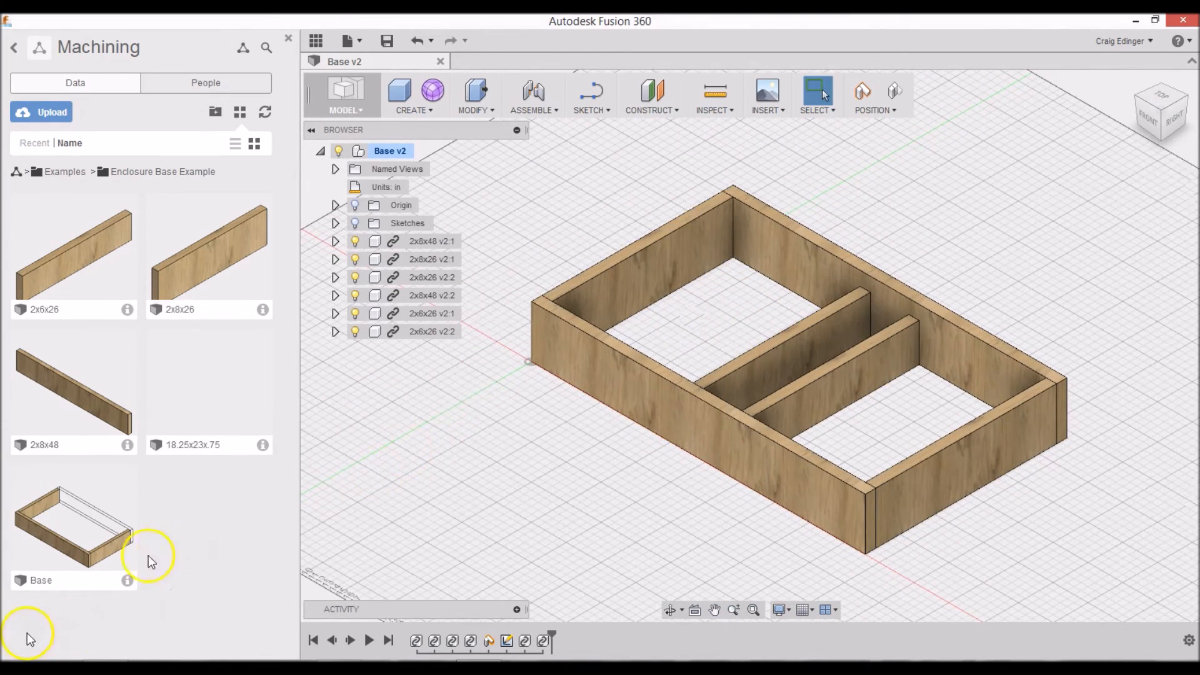
pyautogui.moveTo(782, 322); pyautogui.dragTo(825, 297)
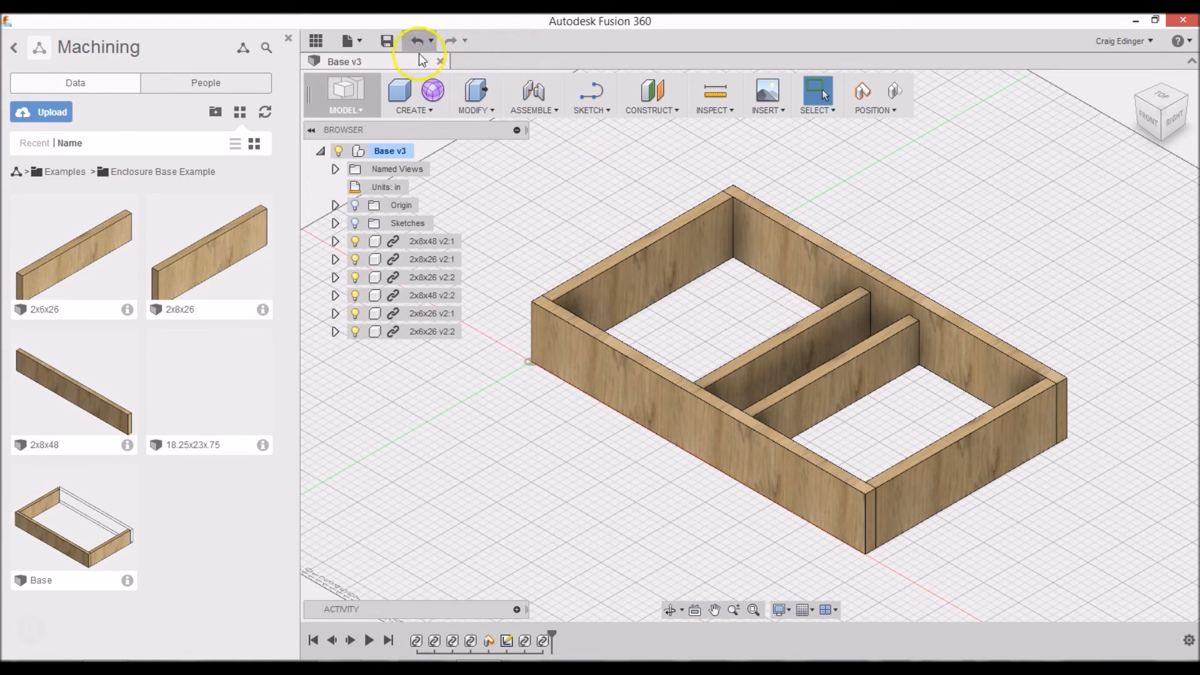
# Step: Create a new design and save it as 23x8.5x.75 in the Enclosure Base Example folder
pyautogui.click(355, 39)
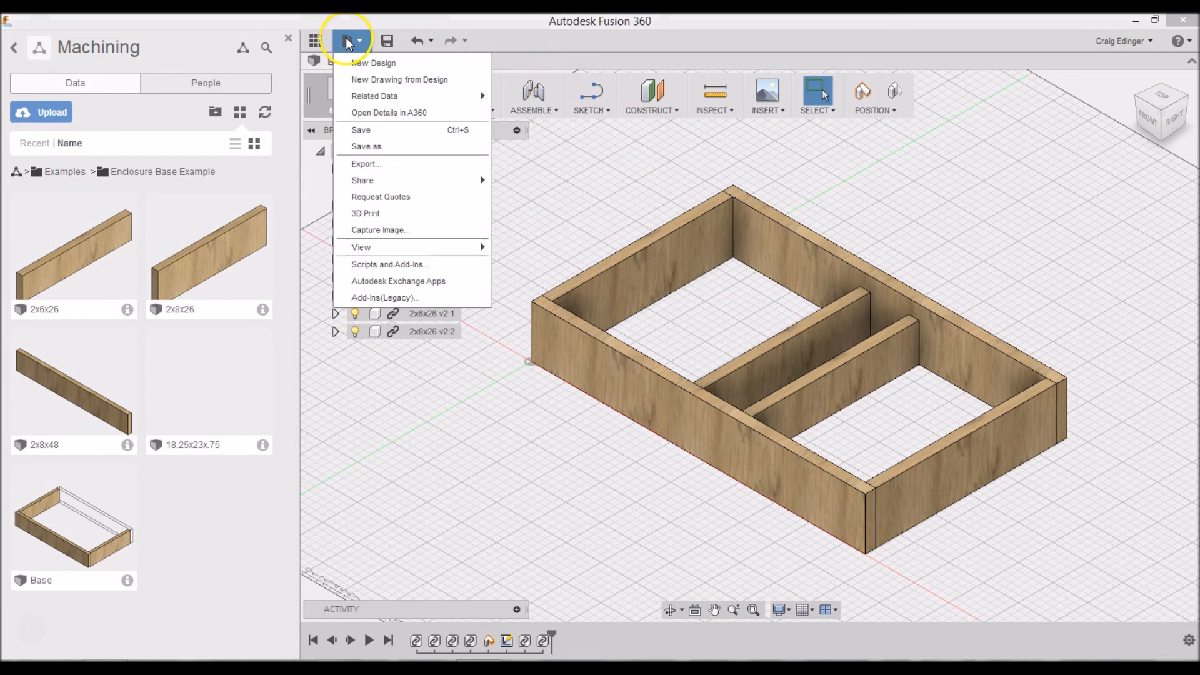
pyautogui.click(372, 59)
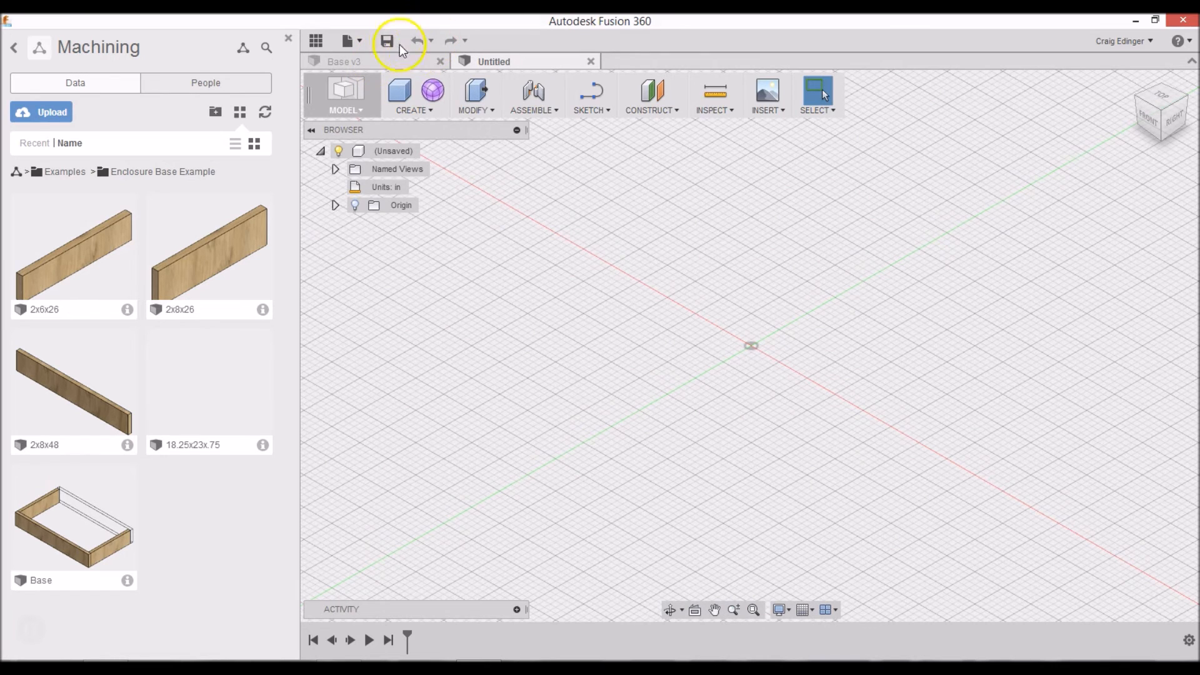
pyautogui.click(387, 41)
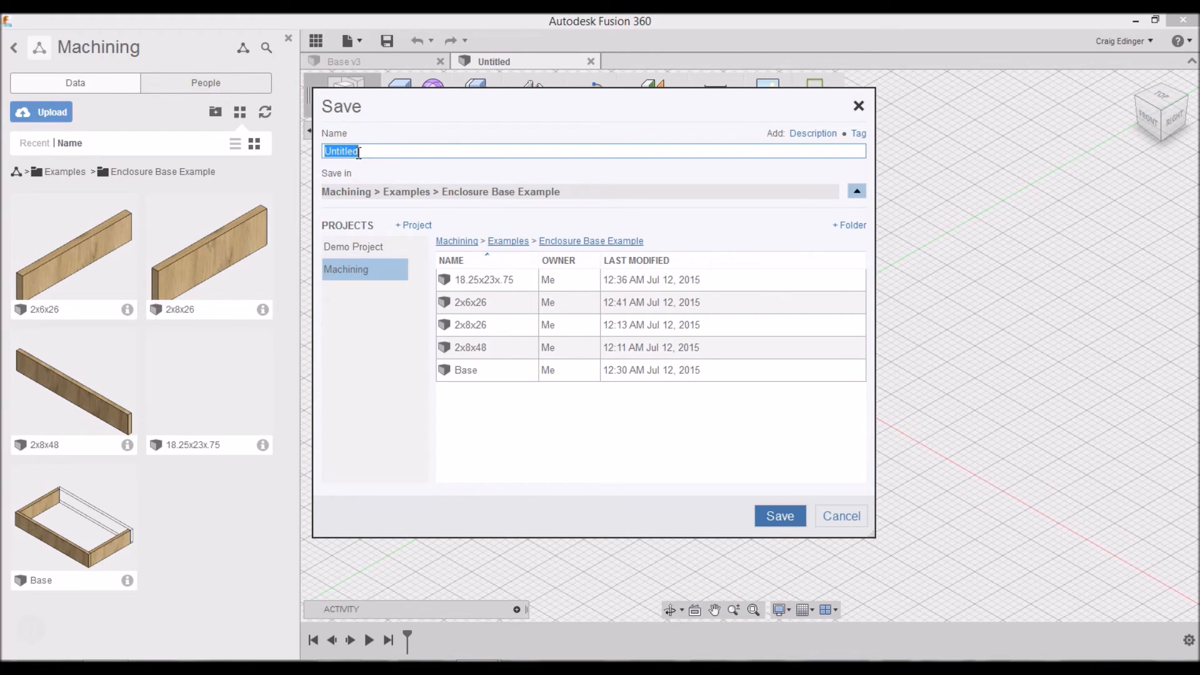
pyautogui.write('23x8.5x.75')
pyautogui.press('Return')
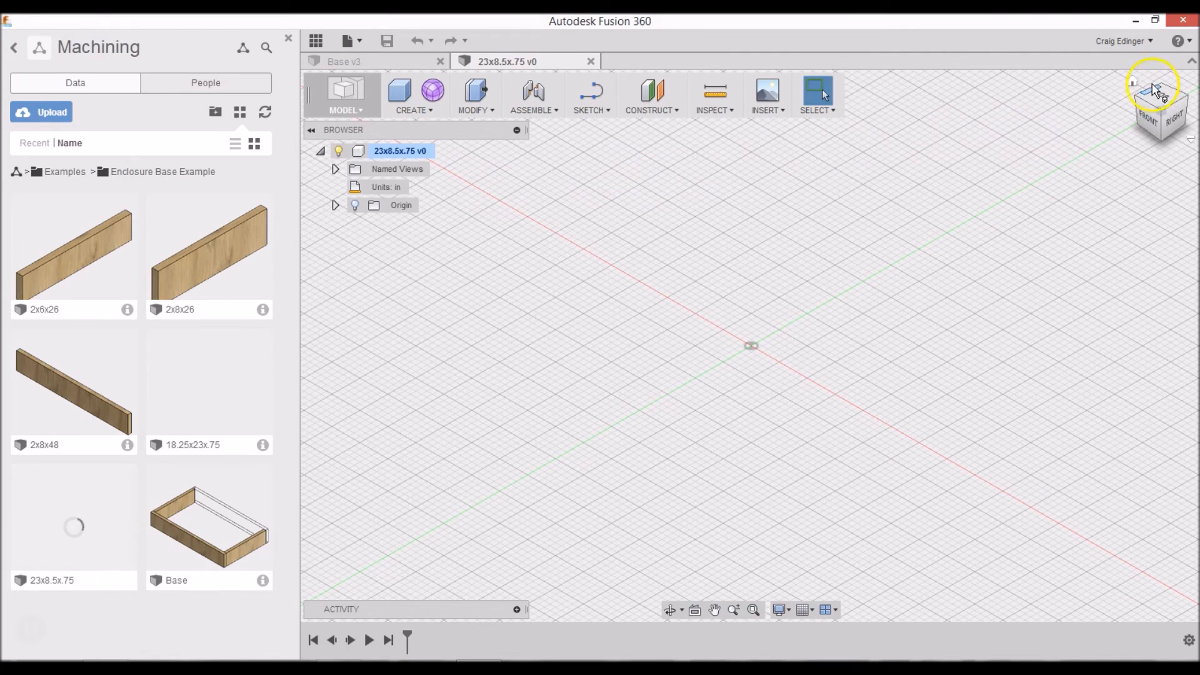
# Step: Sketch a two-point rectangle from the origin on the top plane, 8.5 in along X and 23 in along Y
pyautogui.click(1161, 97)
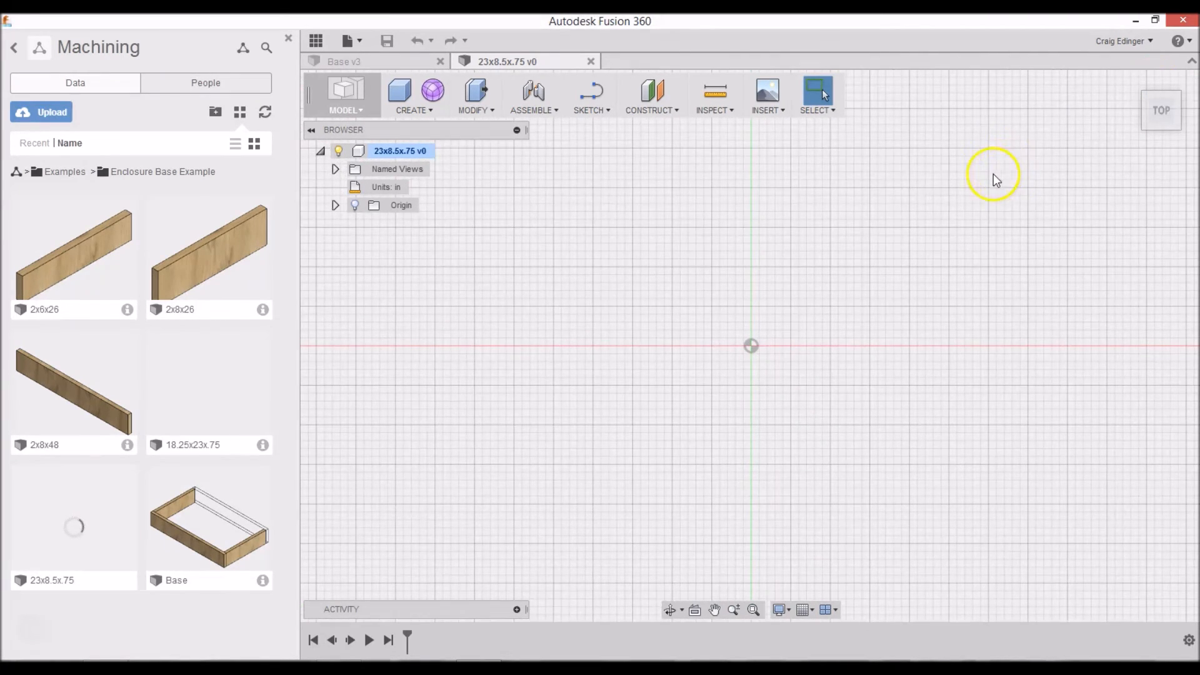
pyautogui.click(593, 107)
pyautogui.click(585, 111)
pyautogui.moveTo(605, 162)
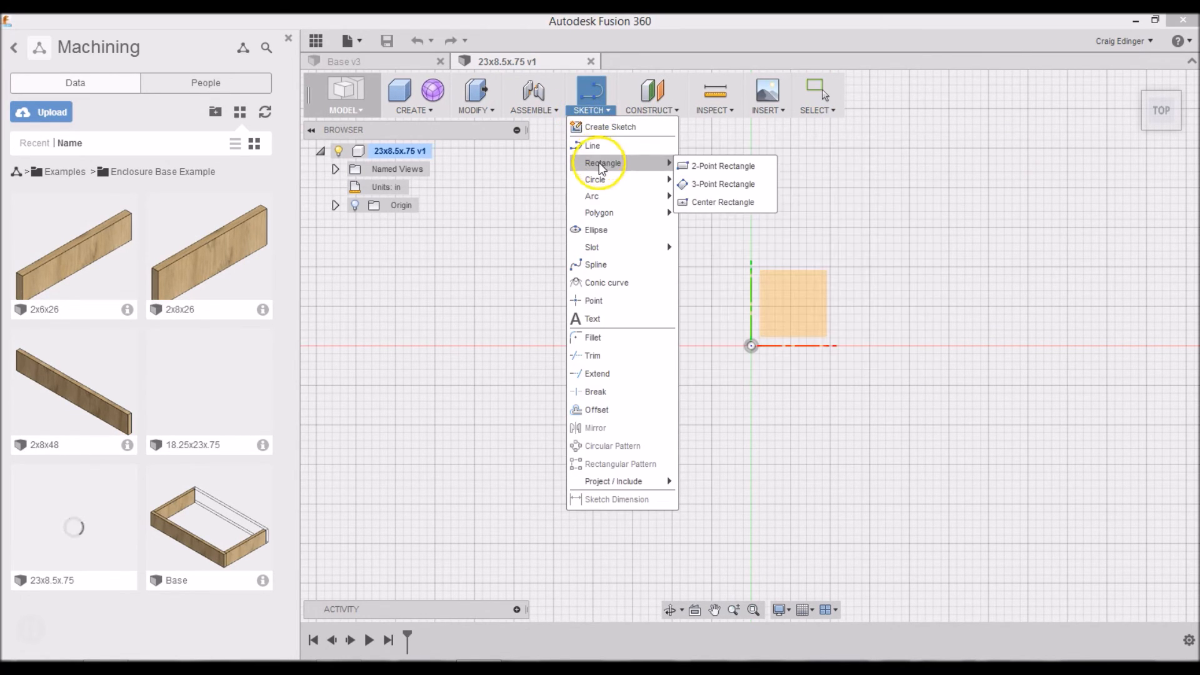
pyautogui.click(701, 168)
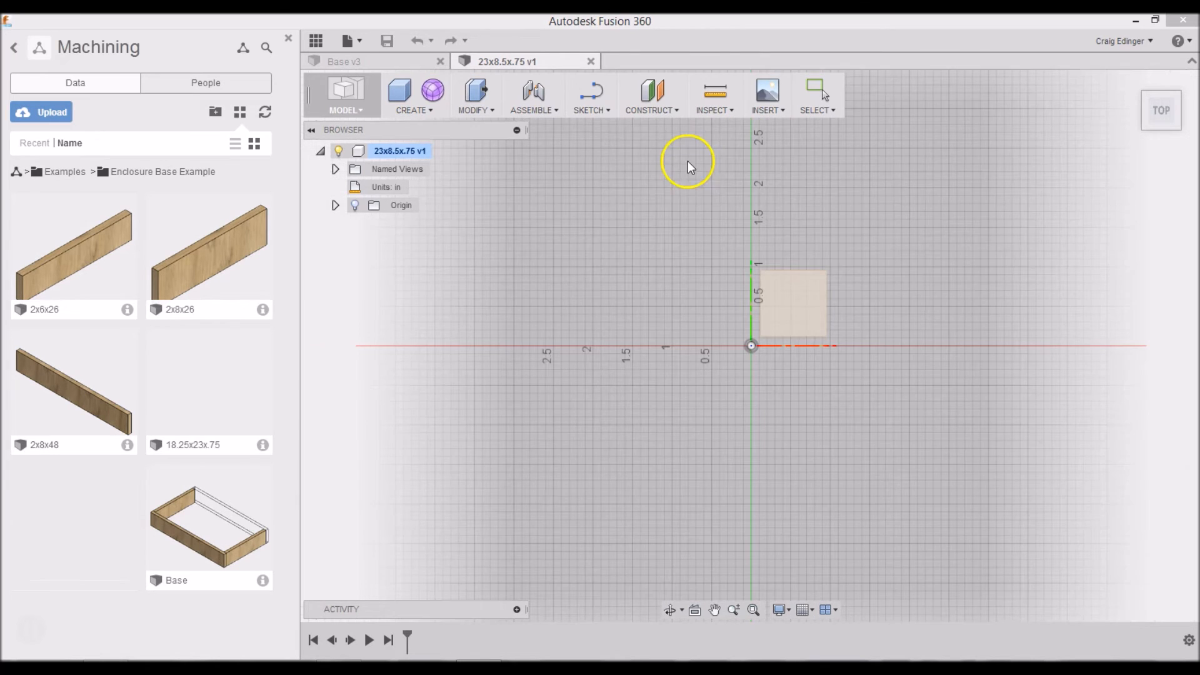
pyautogui.click(791, 301)
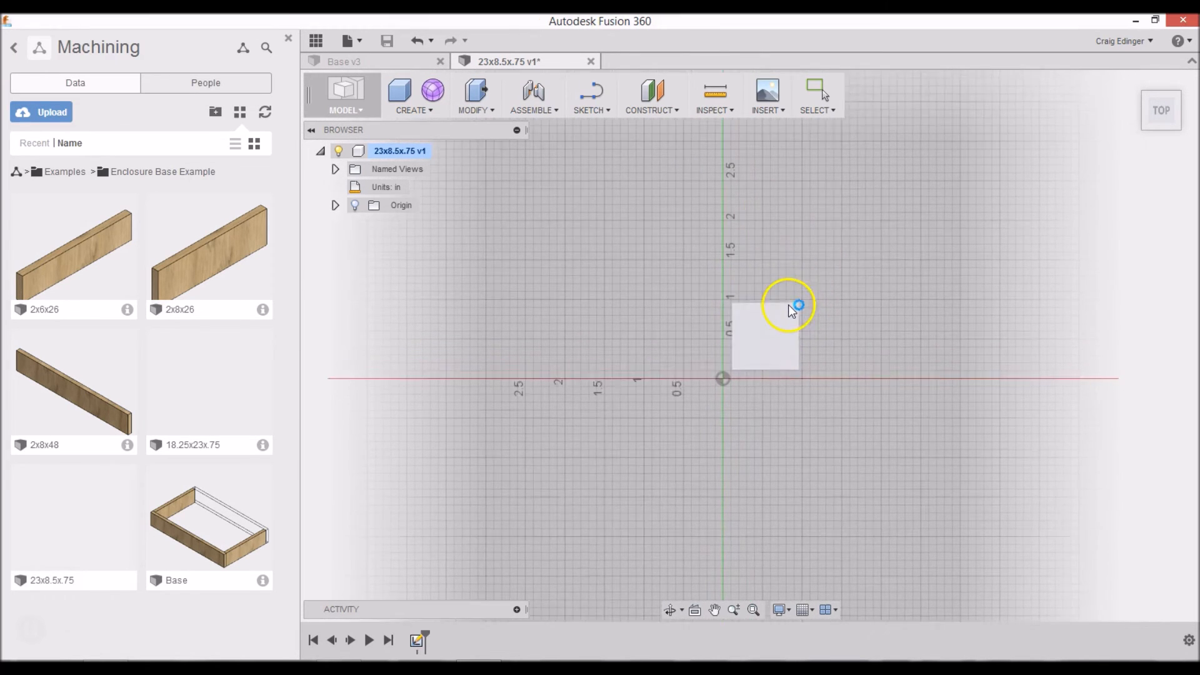
pyautogui.click(714, 389)
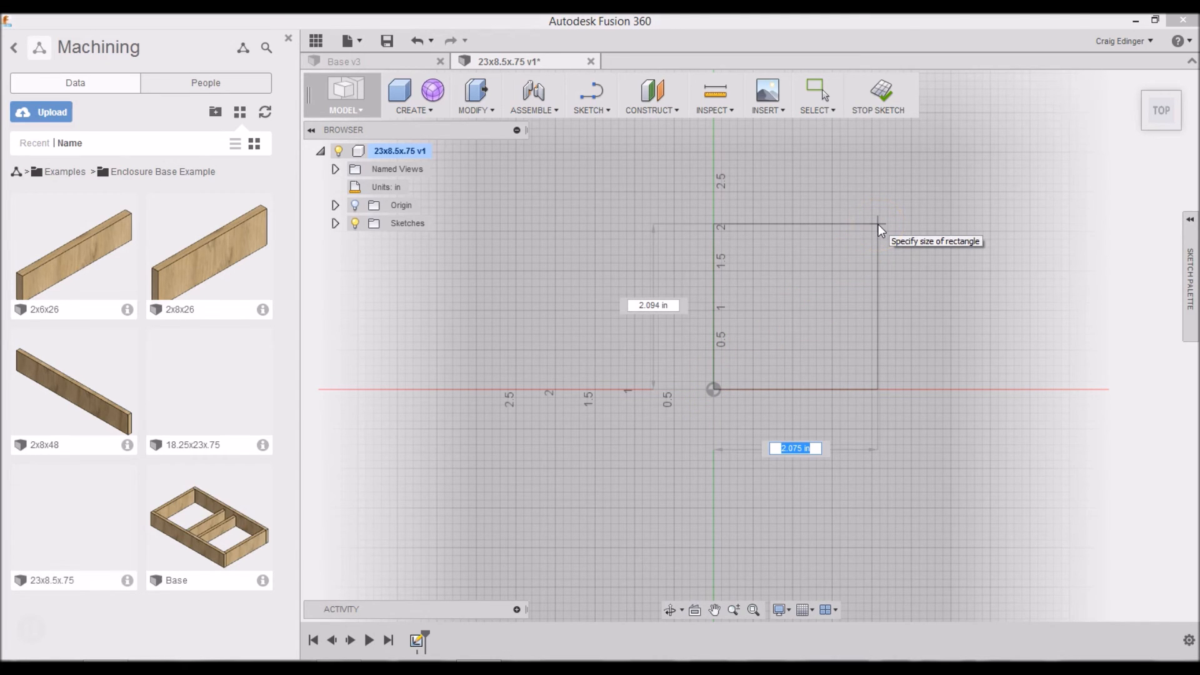
pyautogui.write('8.')
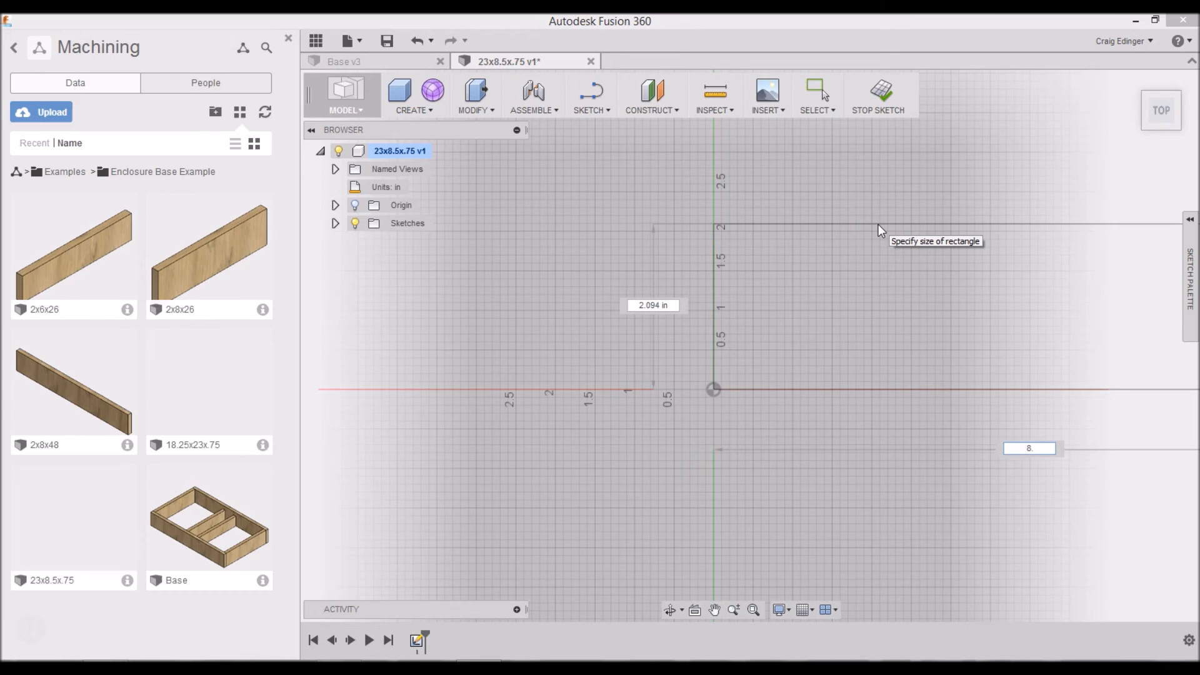
pyautogui.write('5')
pyautogui.press('Tab')
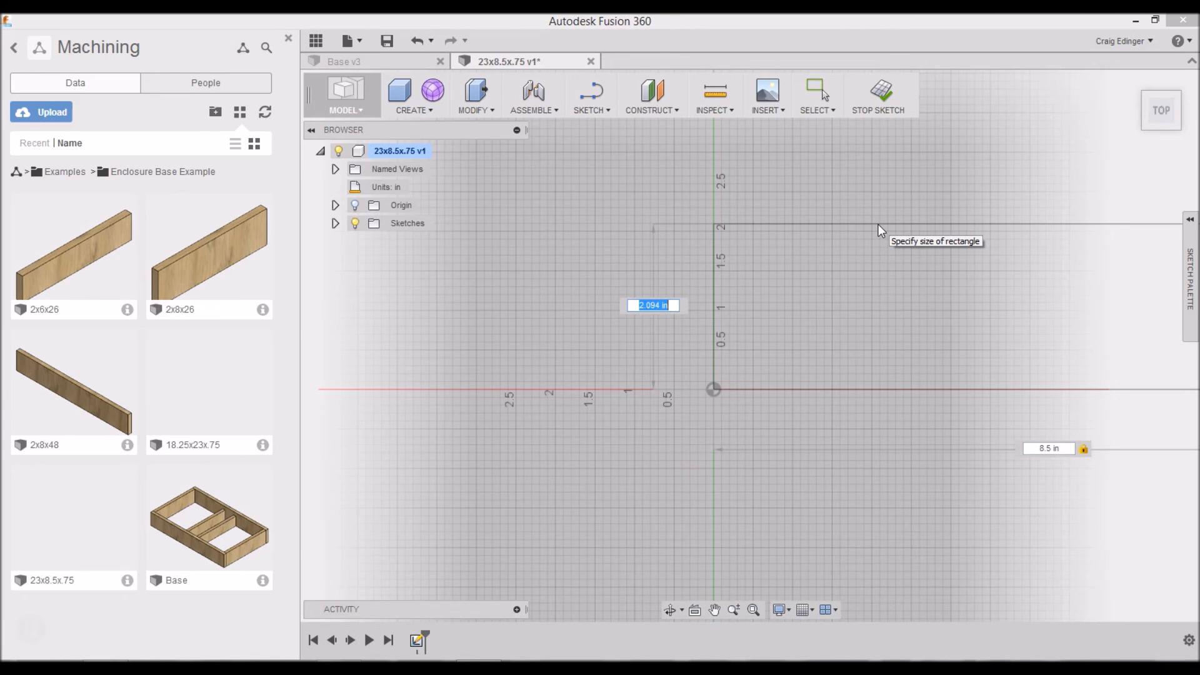
pyautogui.write('2')
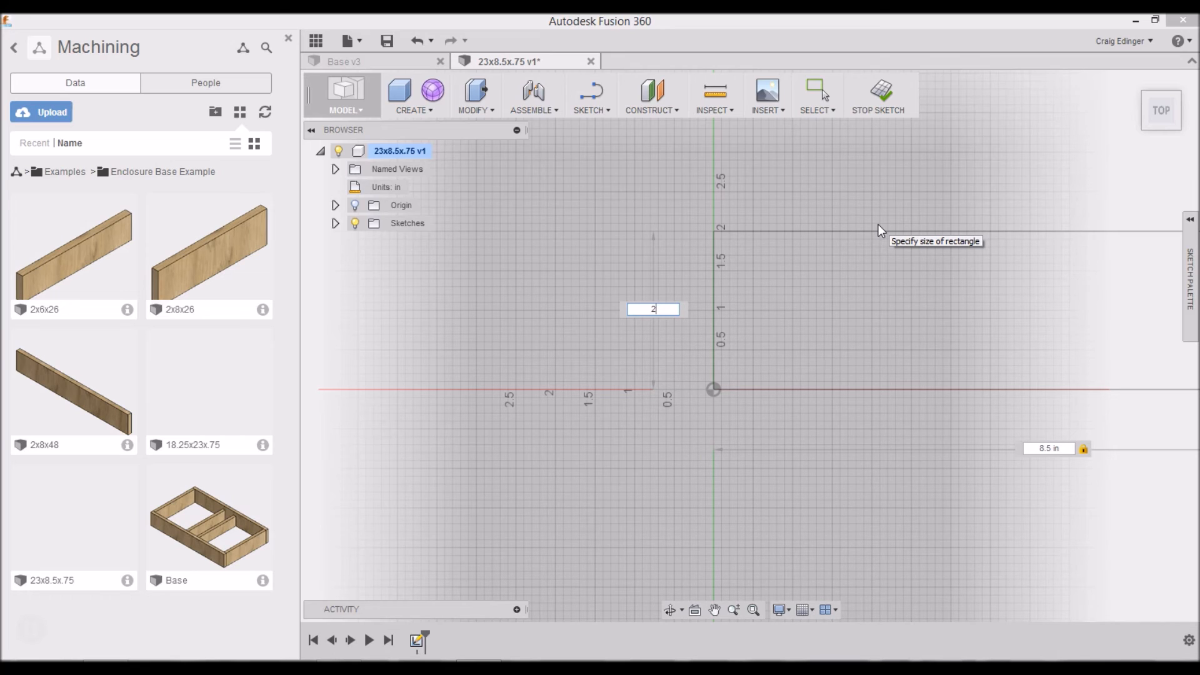
pyautogui.write('3')
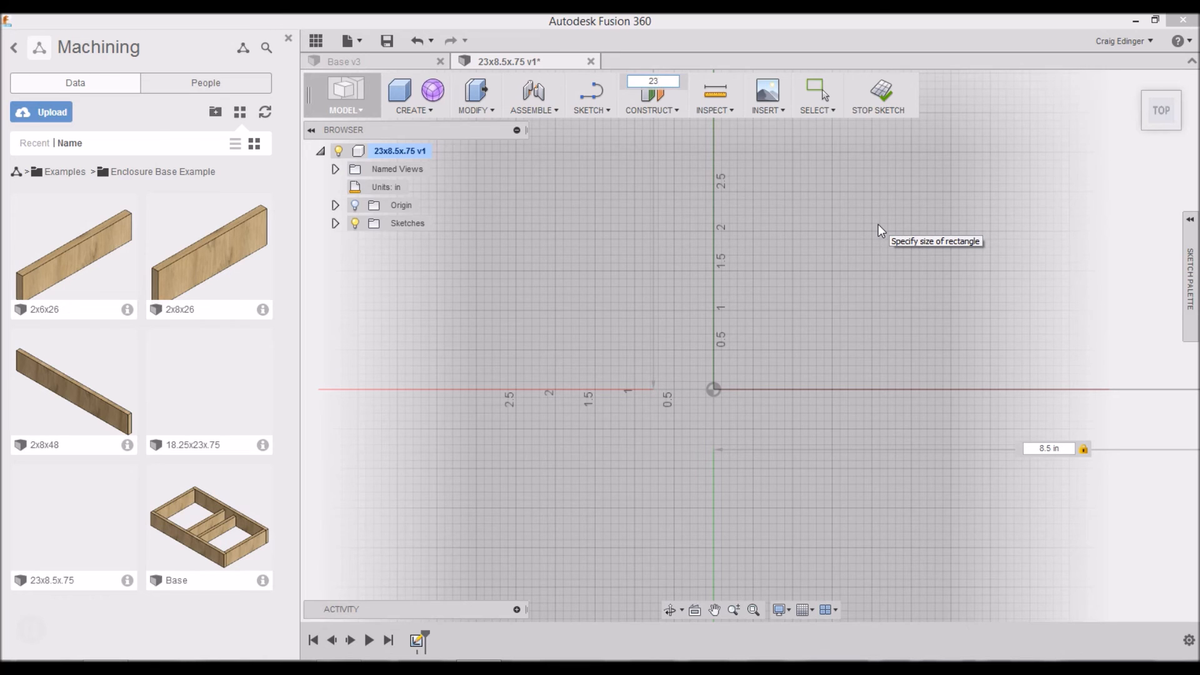
pyautogui.press('Tab')
pyautogui.press('Return')
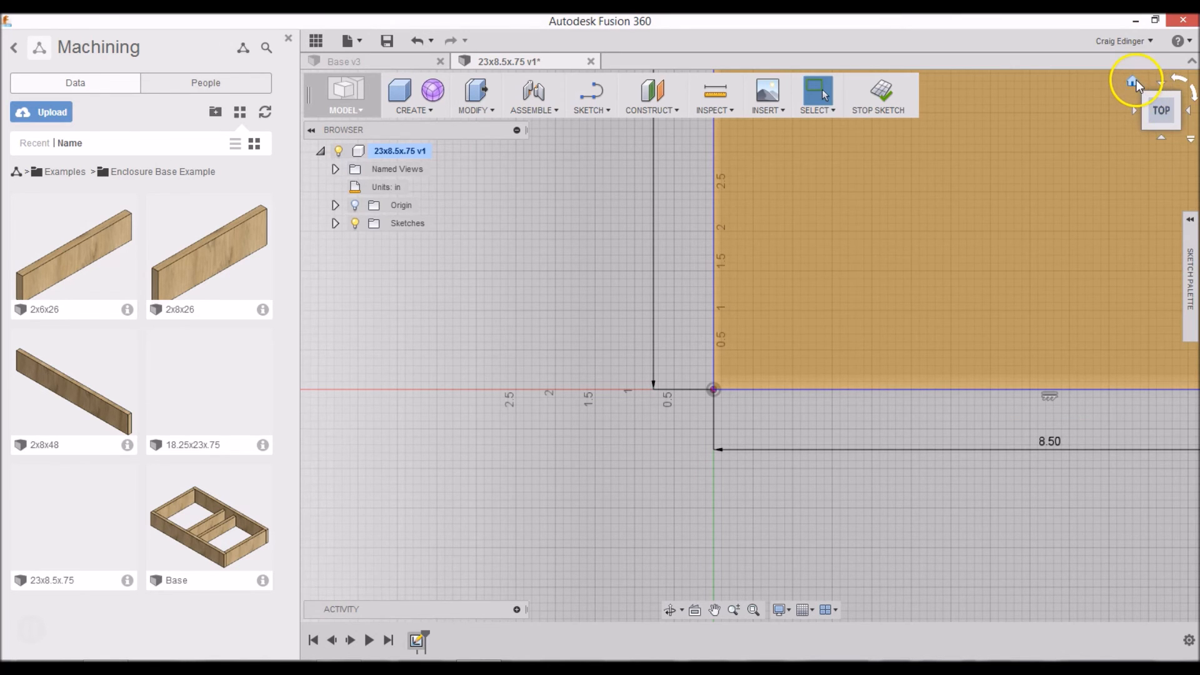
# Step: Extrude the 8.5 by 23 in rectangle upward 0.75 in as a new body using Press Pull
pyautogui.click(1133, 81)
pyautogui.rightClick(857, 295)
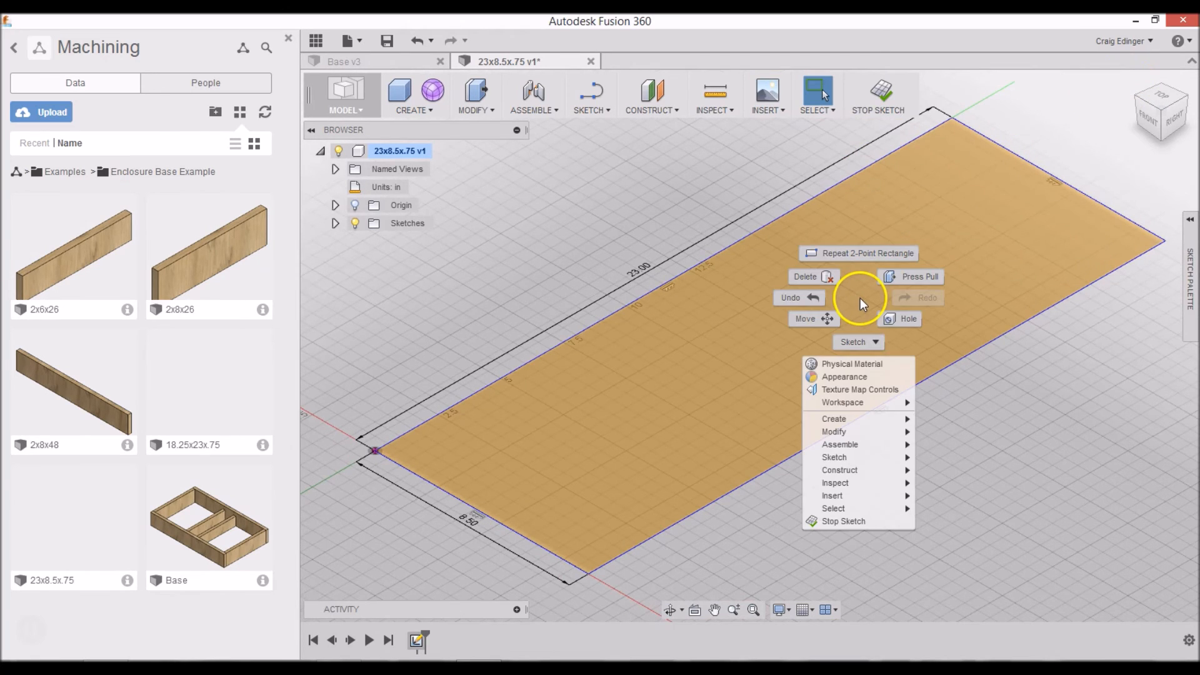
pyautogui.click(908, 276)
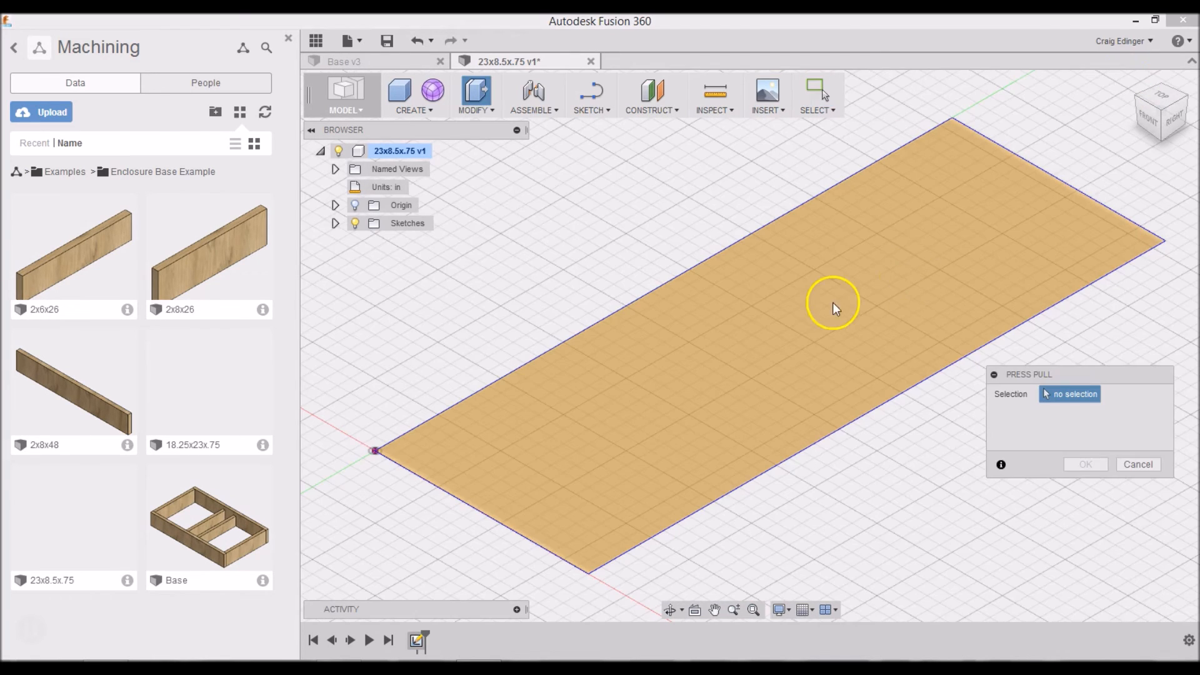
pyautogui.click(799, 336)
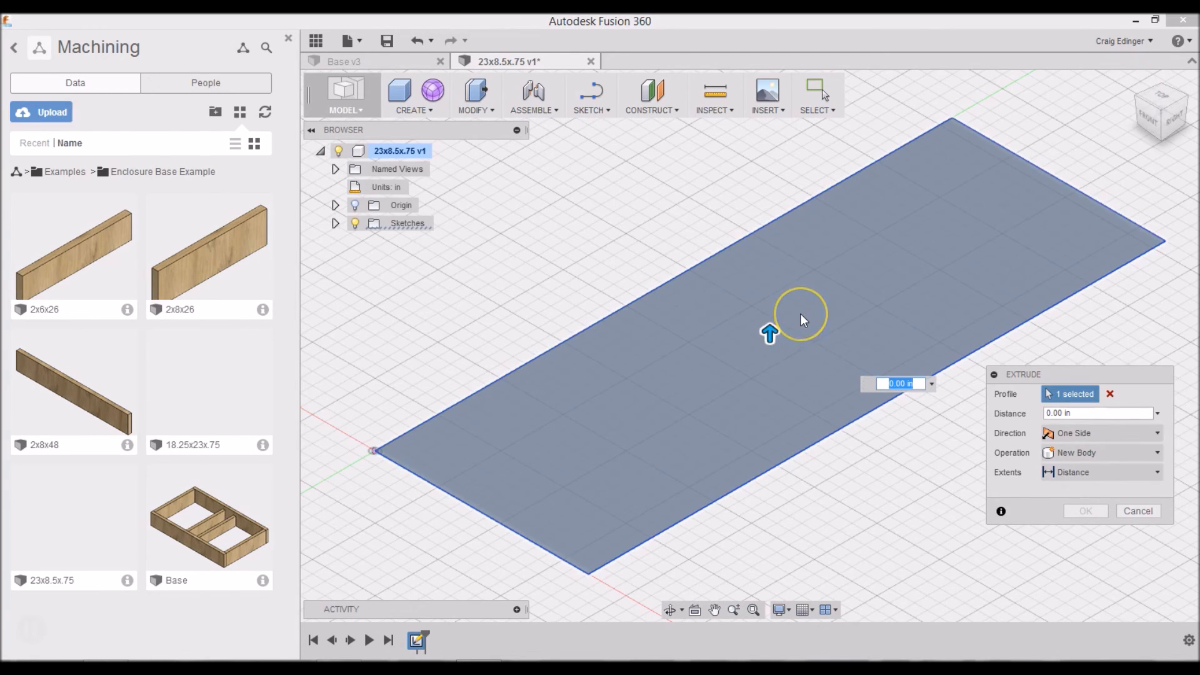
pyautogui.write('.75')
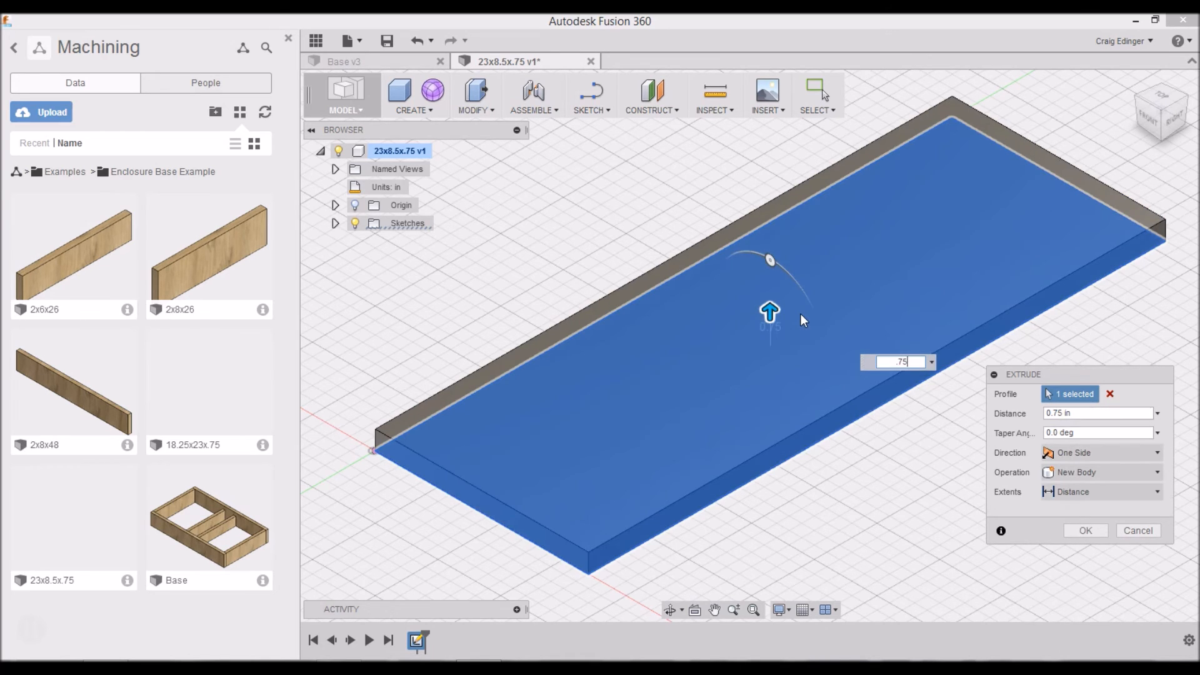
pyautogui.press('Return')
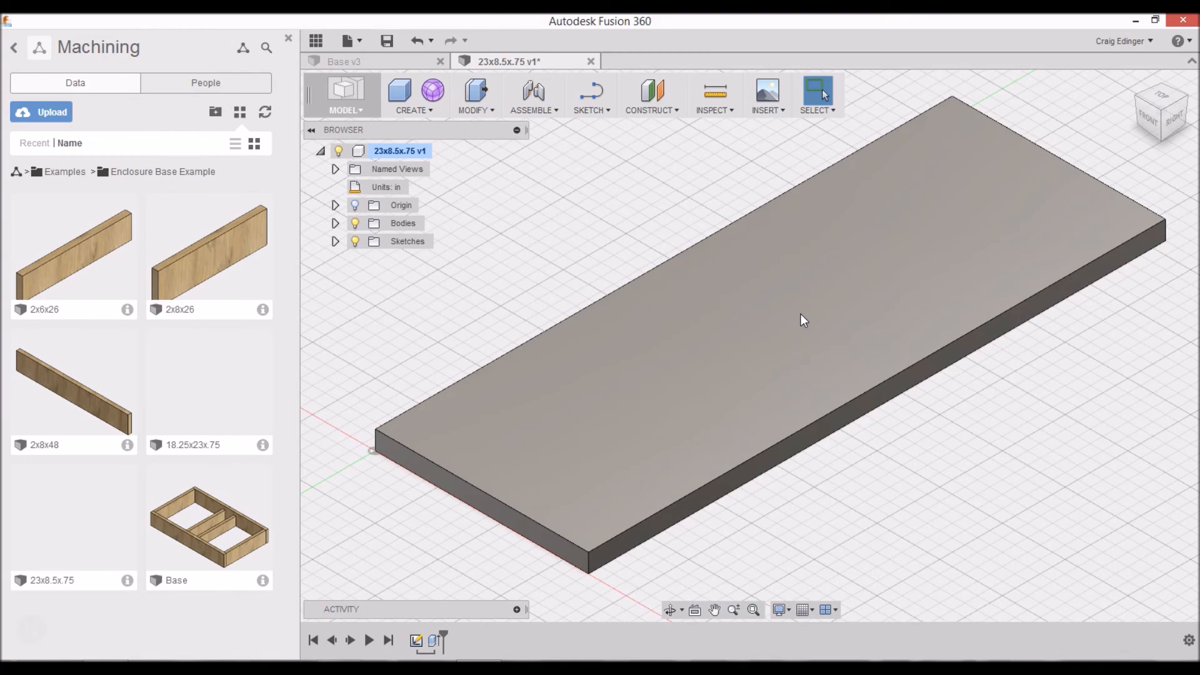
# Step: Apply a wood physical material from the Fusion 360 Material Library to the panel body
pyautogui.click(475, 111)
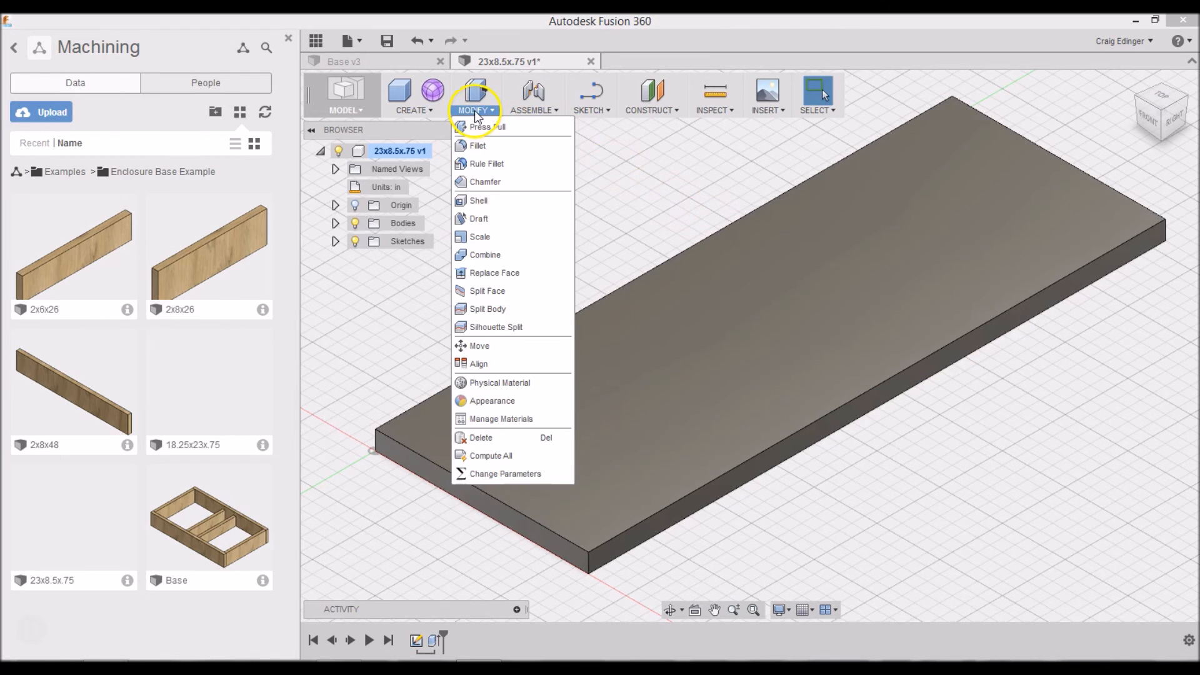
pyautogui.click(489, 383)
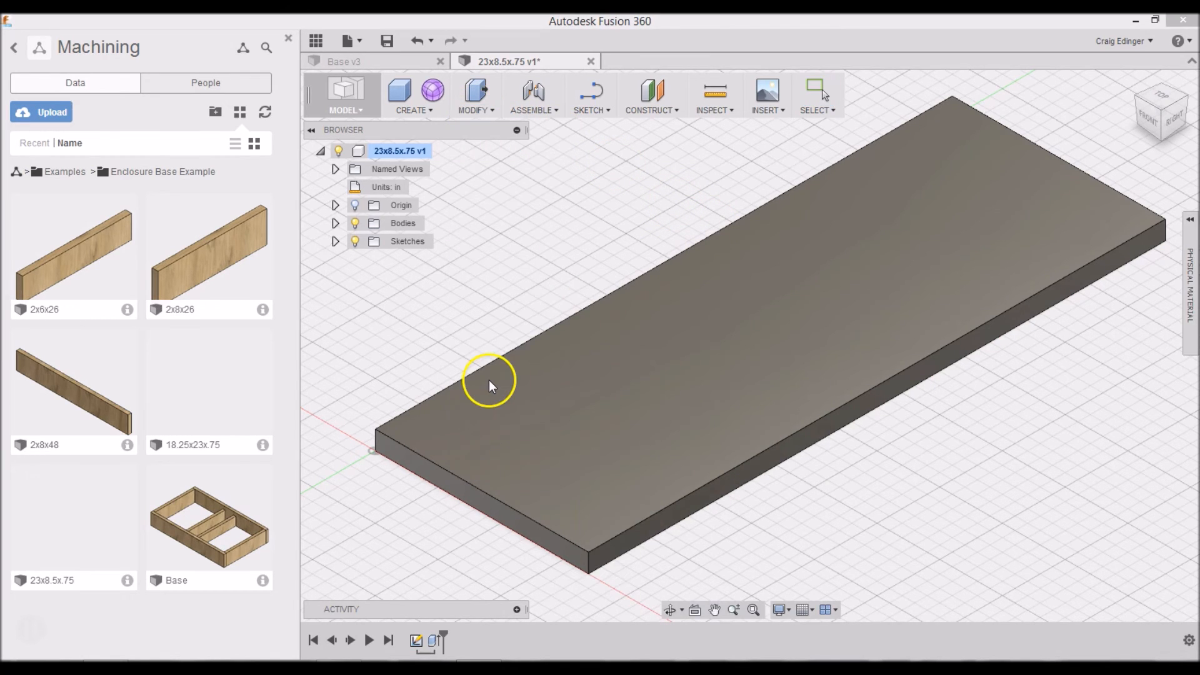
pyautogui.click(1189, 312)
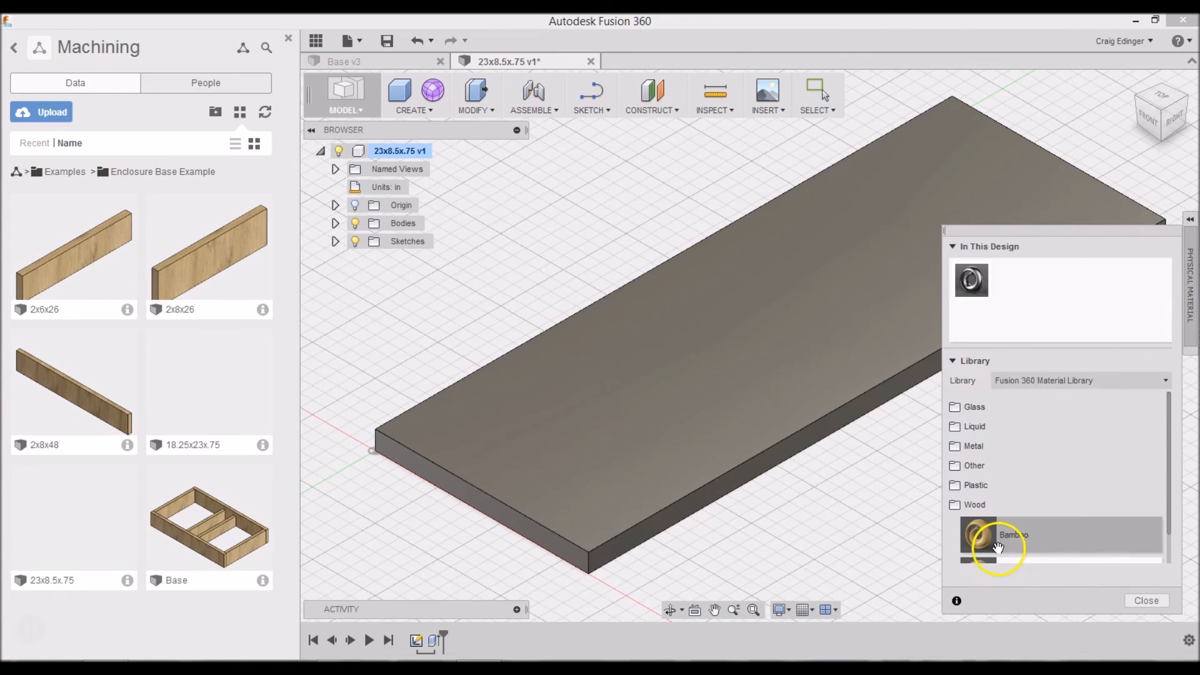
pyautogui.scroll(-1, 998, 545)
pyautogui.moveTo(999, 539); pyautogui.dragTo(733, 381)
pyautogui.click(1190, 220)
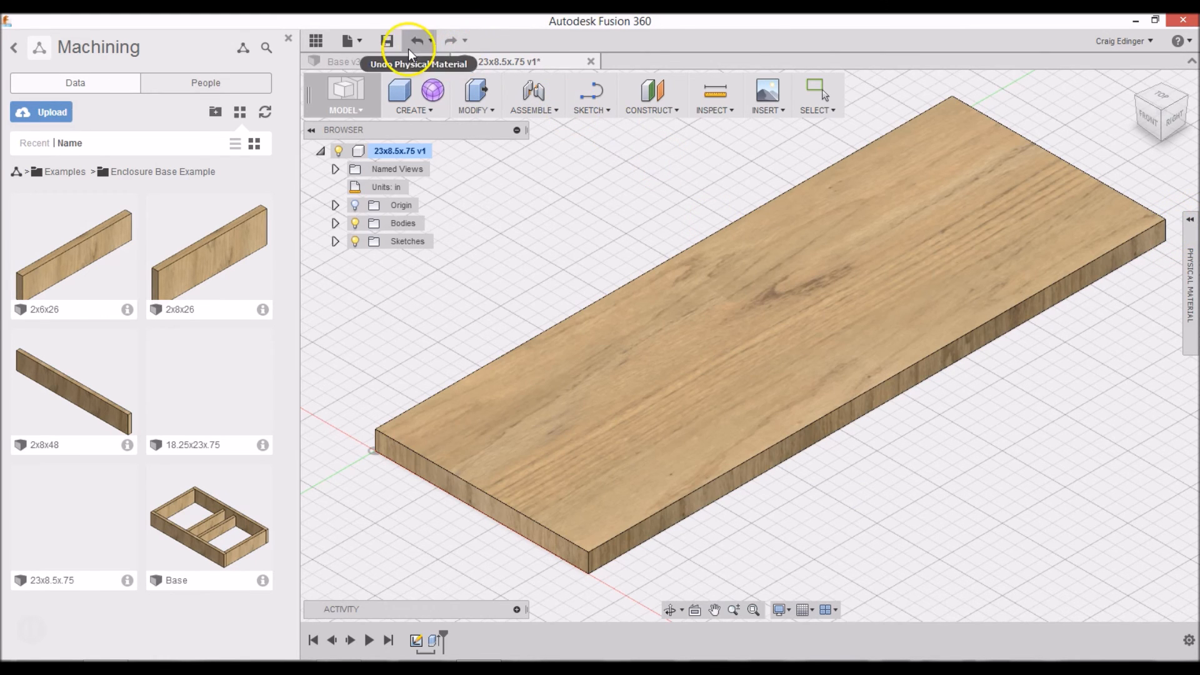
# Step: Save the 23x8.5x.75 design as a new version with the description User Saved and close it
pyautogui.click(388, 41)
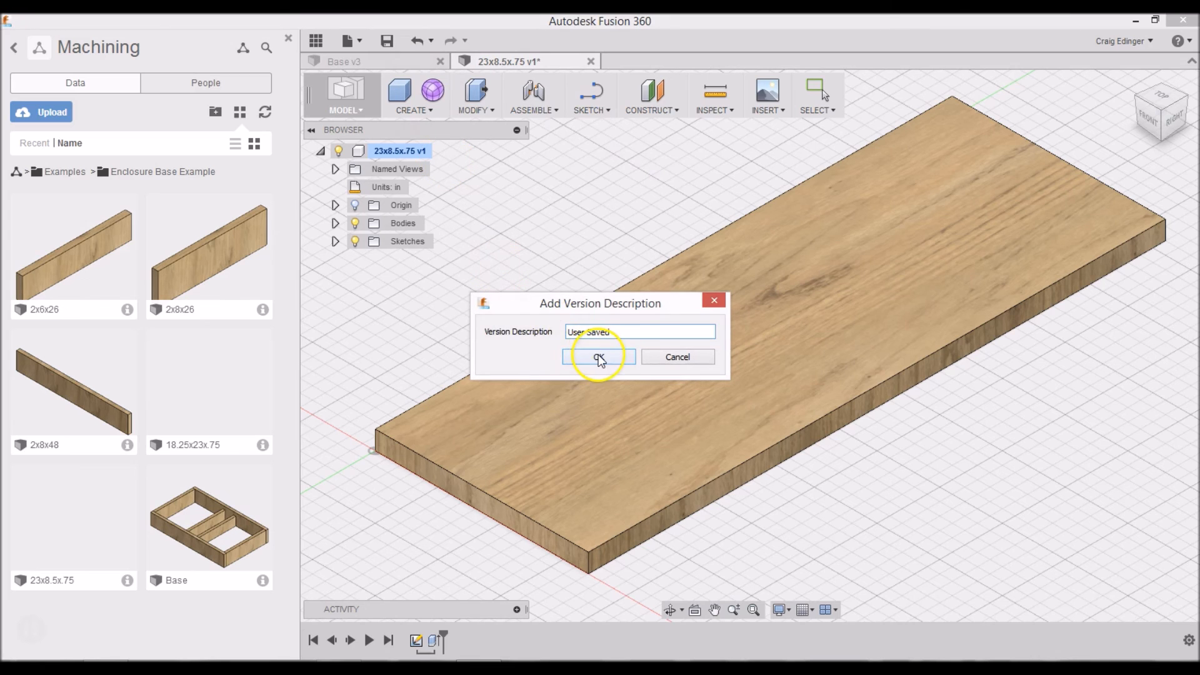
pyautogui.click(599, 358)
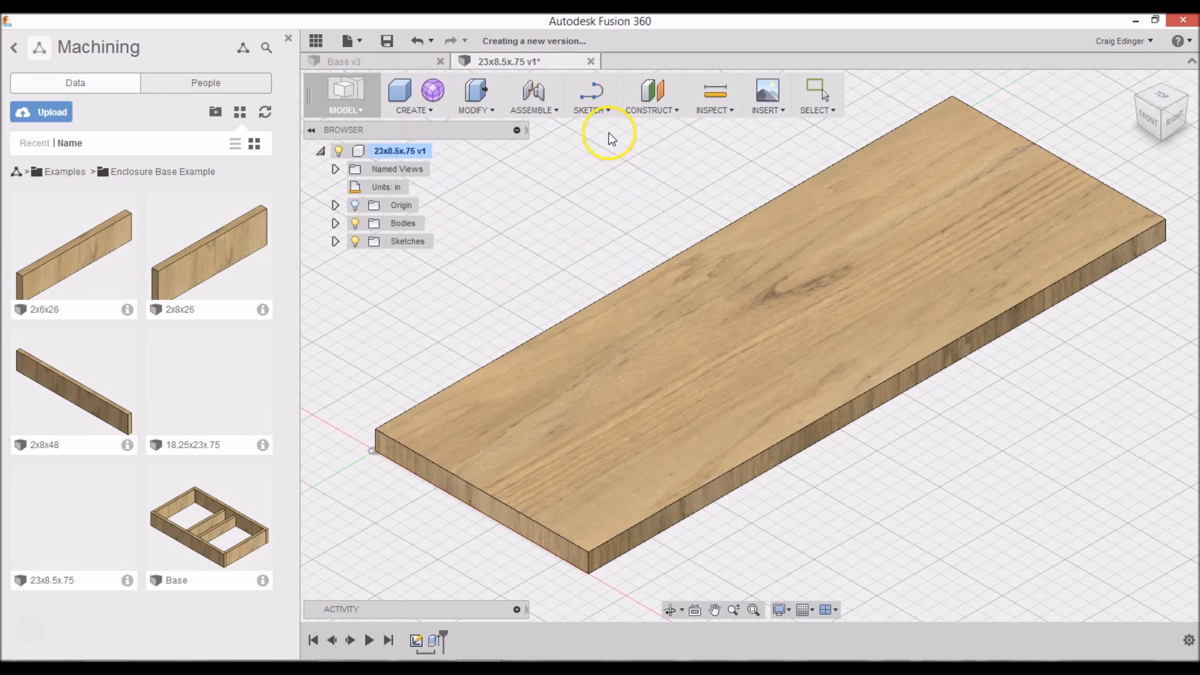
pyautogui.click(590, 63)
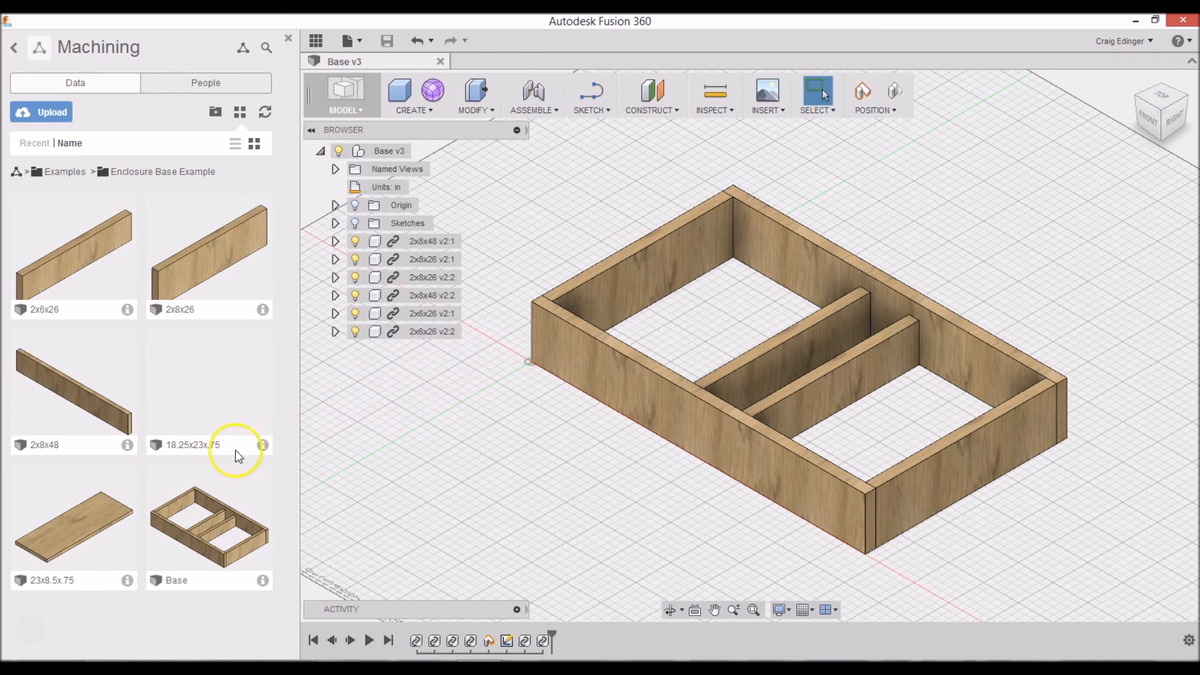
# Step: Insert the 23x8.5x.75 panel into the Base design, moved about 19.3 in X, 27.7 in Y and 8.4 in Z
pyautogui.moveTo(77, 519); pyautogui.dragTo(836, 205)
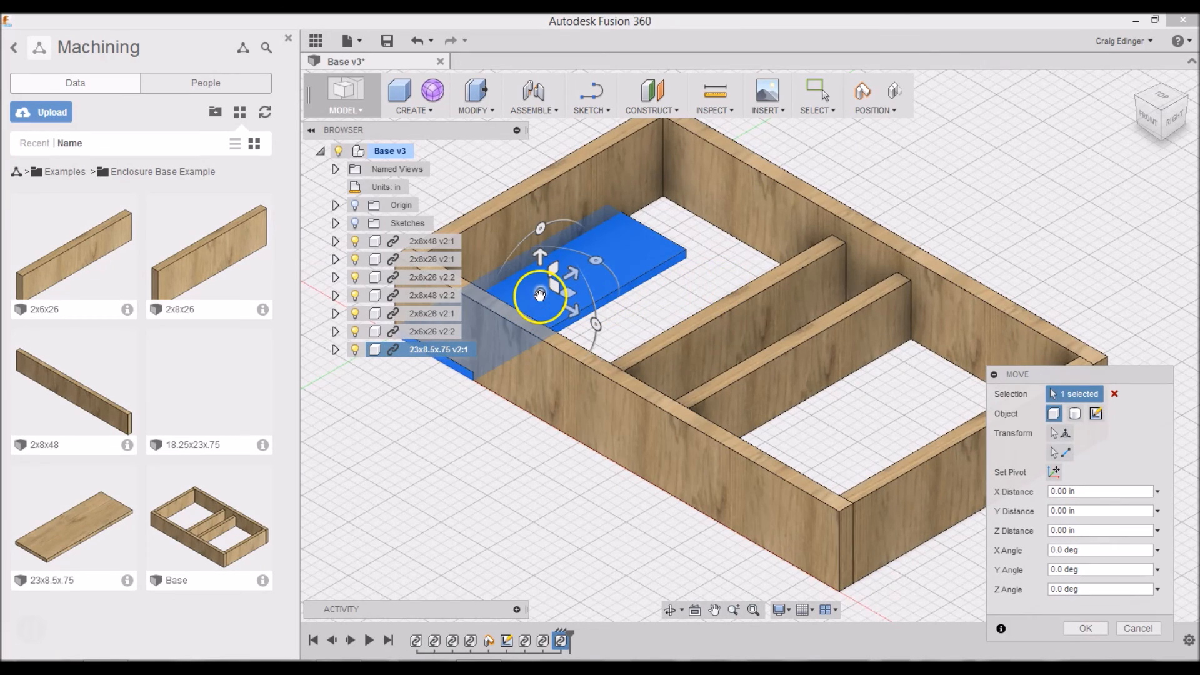
pyautogui.moveTo(541, 292); pyautogui.dragTo(971, 162)
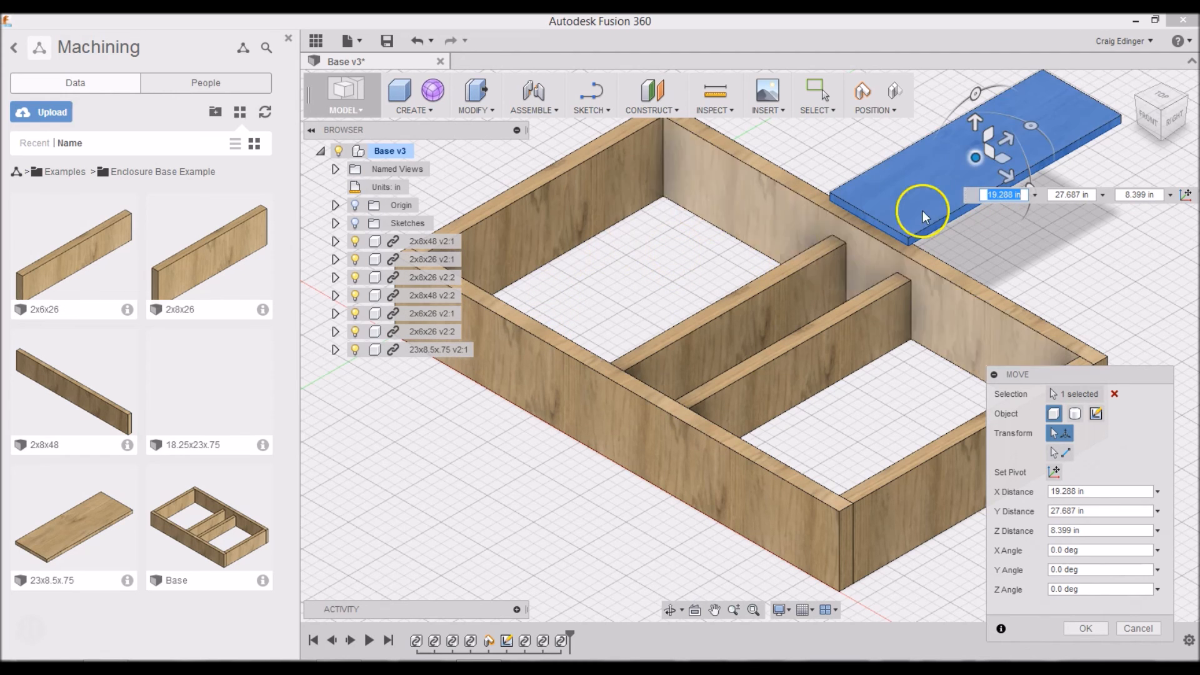
pyautogui.press('Return')
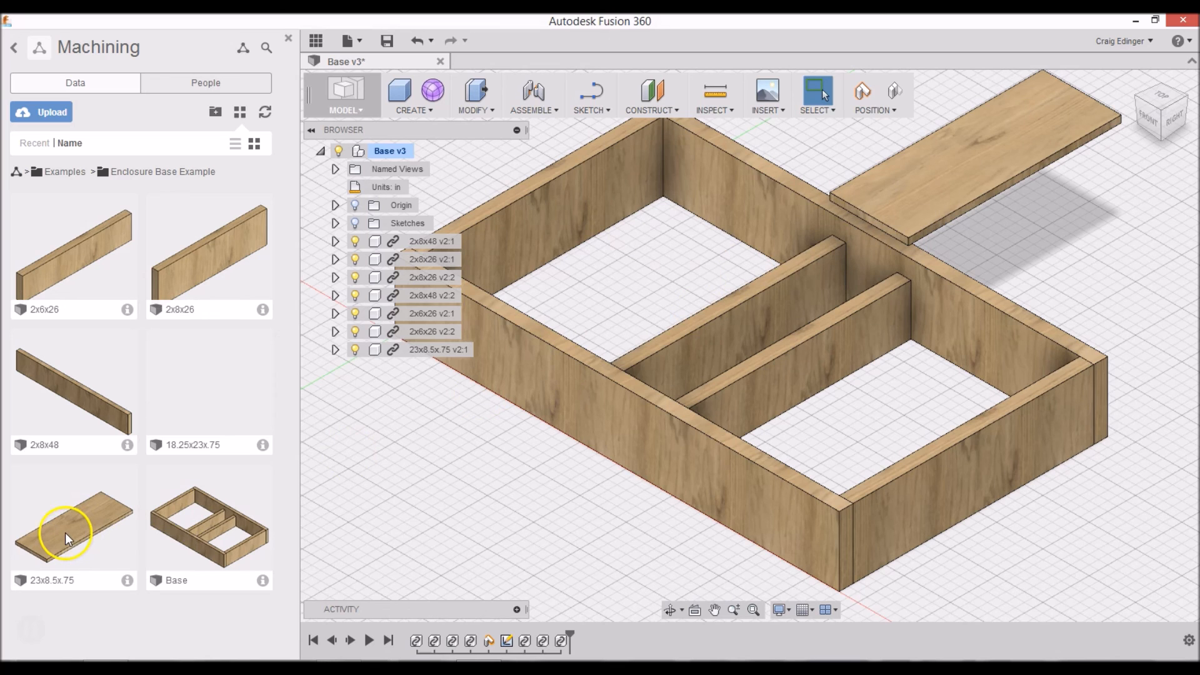
# Step: Insert a second 23x8.5x.75 panel into the Base design, moved about 23.9 in X, 33.1 in Y and 9.2 in Z
pyautogui.moveTo(49, 533); pyautogui.dragTo(966, 148)
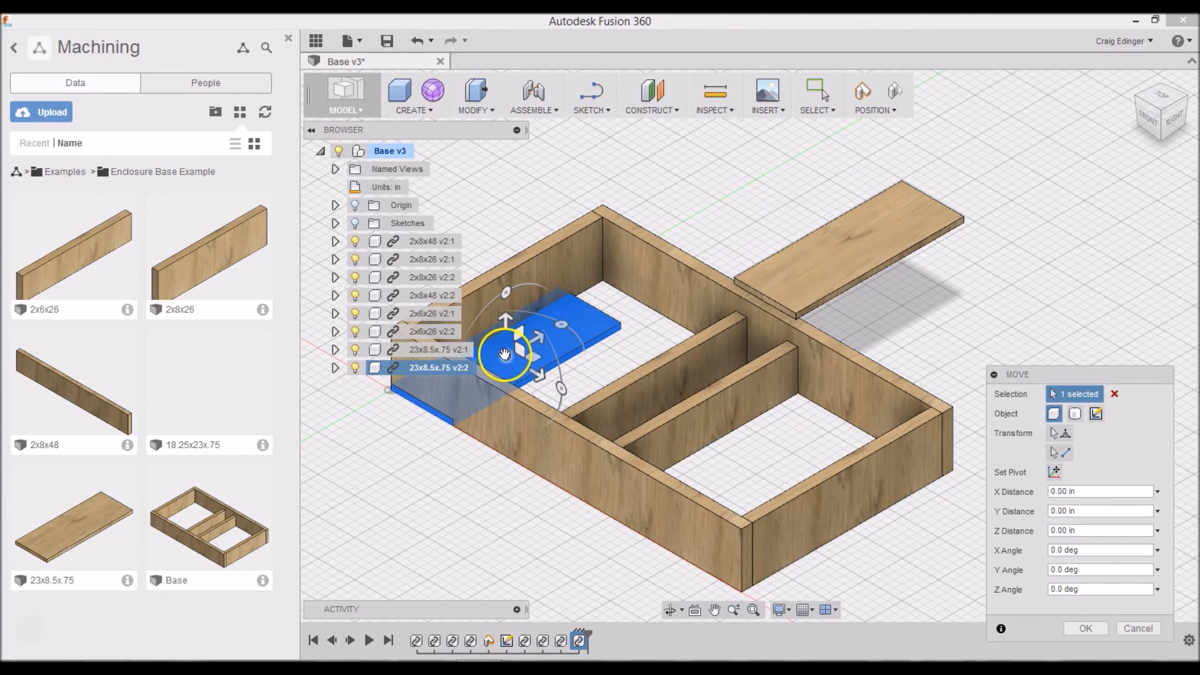
pyautogui.moveTo(505, 354); pyautogui.dragTo(925, 237)
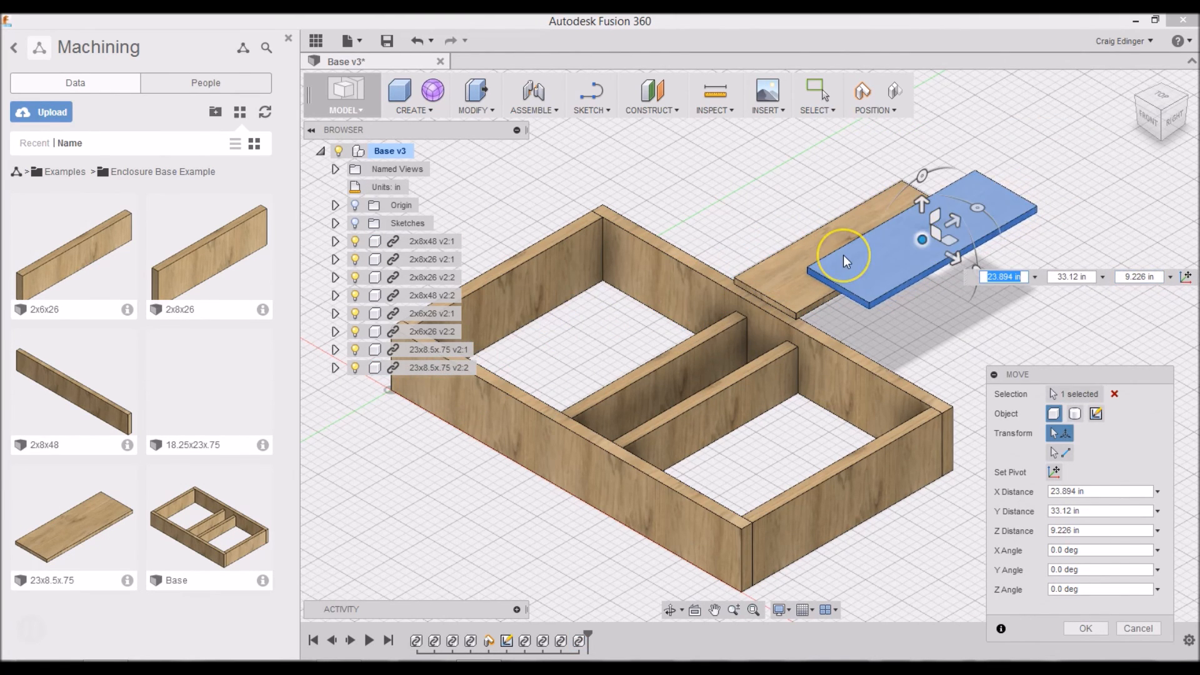
pyautogui.press('Return')
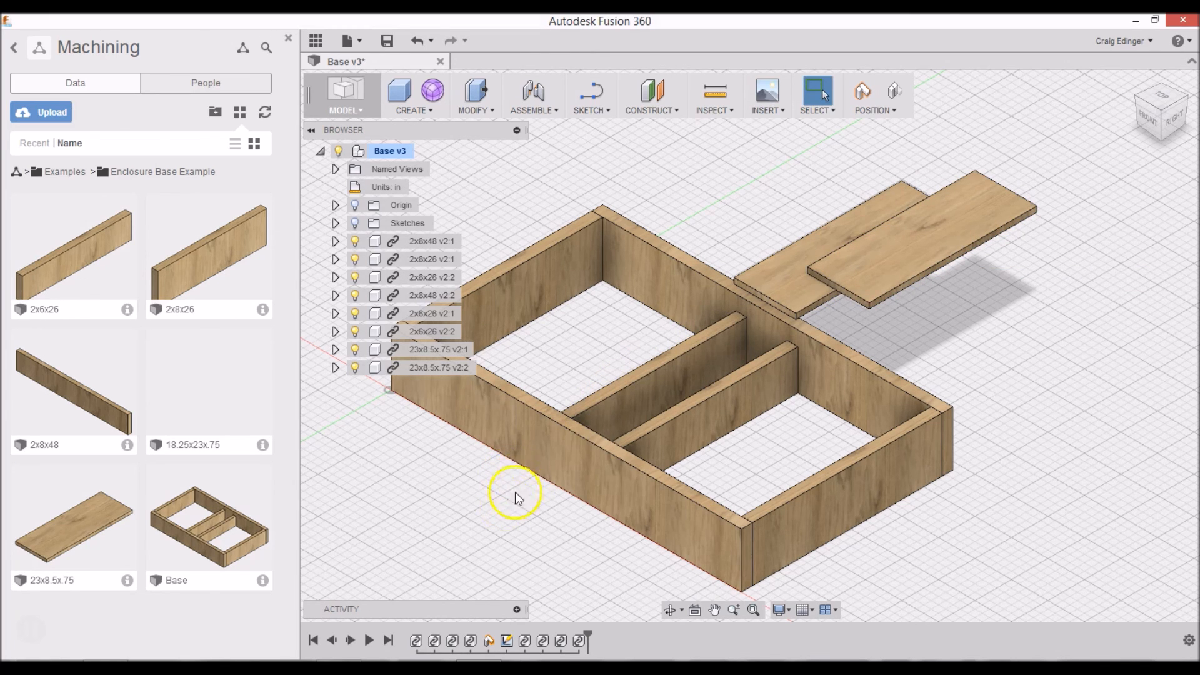
# Step: Slide both 23x8.5x.75 panels along the frame's length toward its end farther from the origin, keeping them above the frame
pyautogui.keyDown('shift'); pyautogui.moveTo(544, 377); pyautogui.dragTo(642, 340, button='middle'); pyautogui.keyUp('shift')
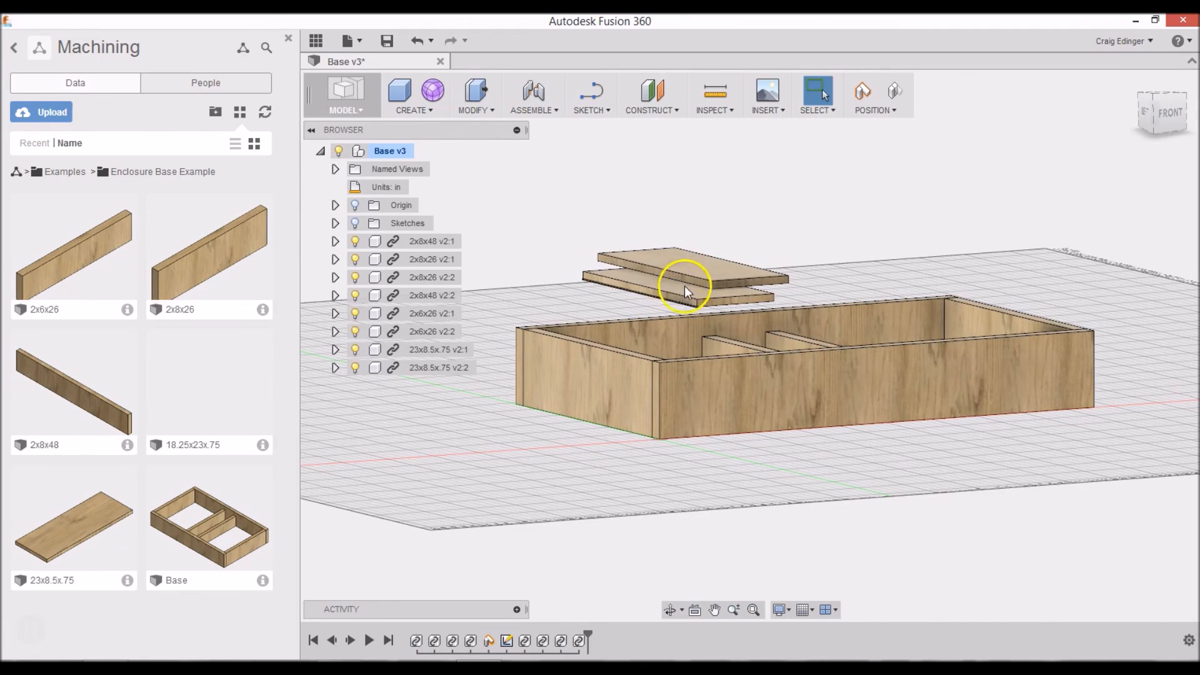
pyautogui.moveTo(690, 268); pyautogui.dragTo(840, 275)
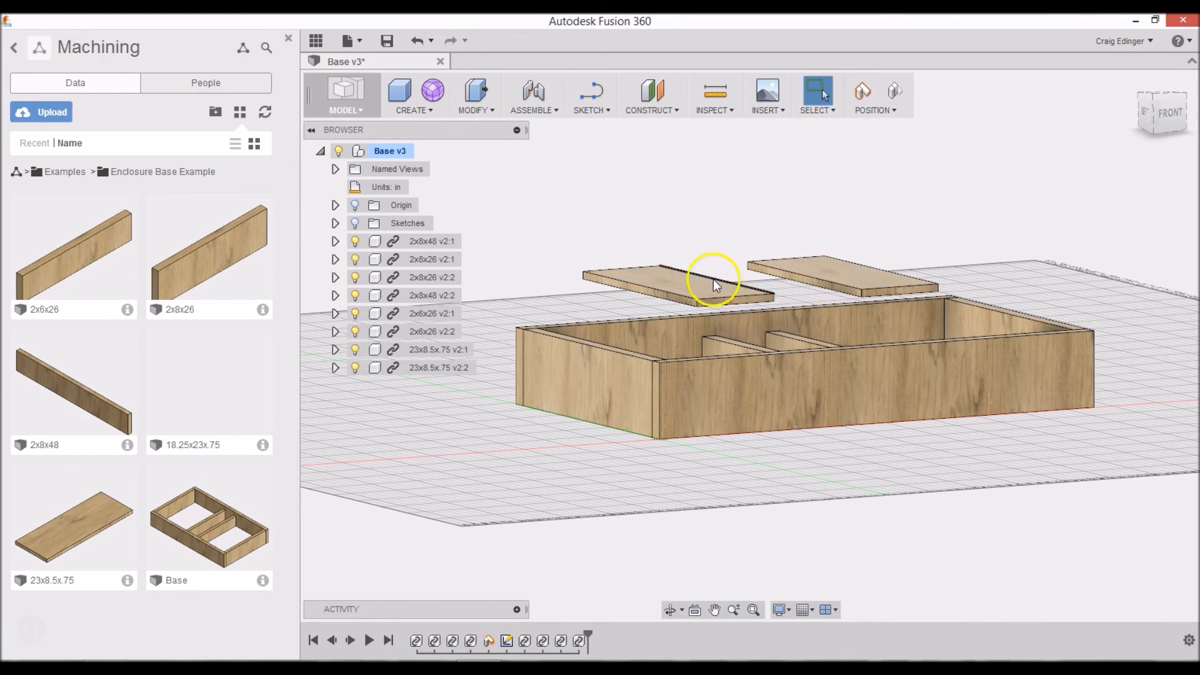
pyautogui.moveTo(676, 272); pyautogui.dragTo(808, 291)
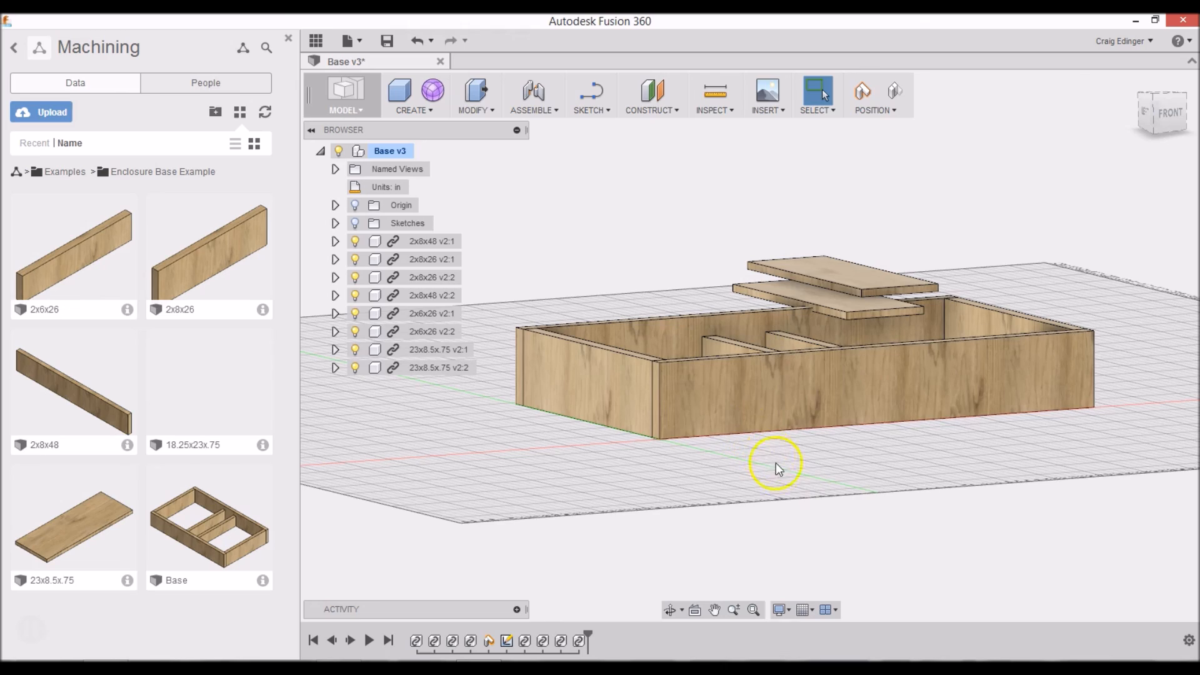
# Step: Align the first 23x8.5x.75 panel's bottom corner with the top rear outer corner of the middle 2x6x26 board nearer the origin
pyautogui.keyDown('shift'); pyautogui.moveTo(777, 467); pyautogui.dragTo(777, 418, button='middle'); pyautogui.keyUp('shift')
pyautogui.press('Escape')
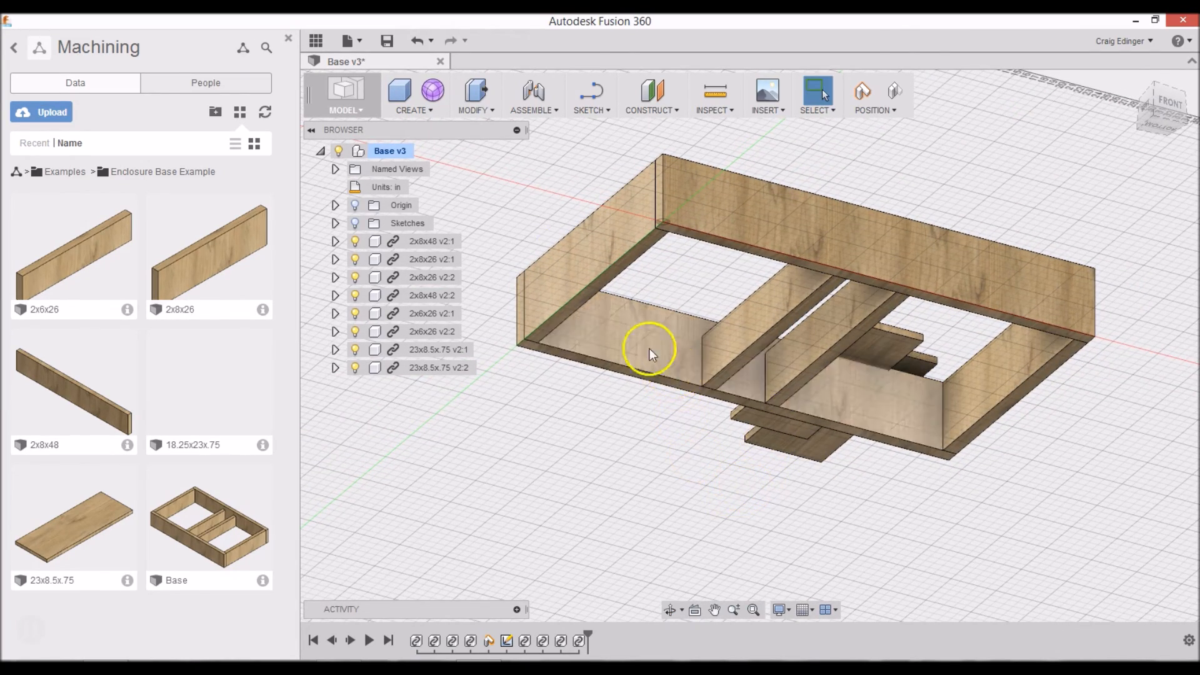
pyautogui.click(478, 109)
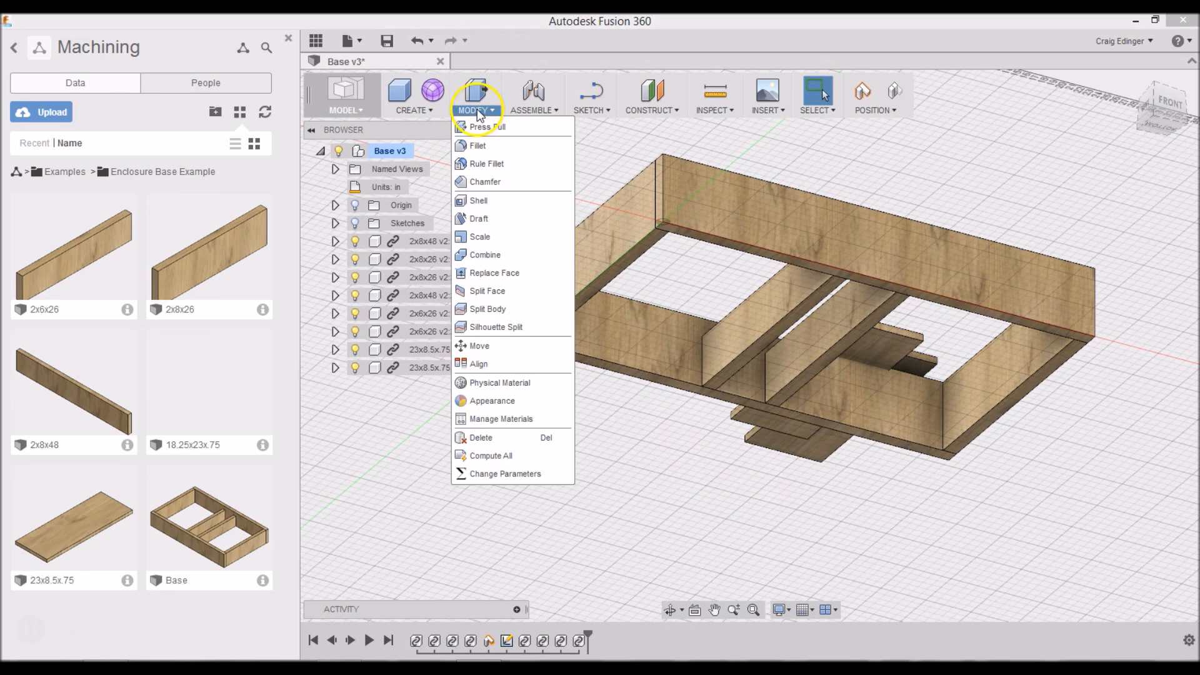
pyautogui.click(479, 364)
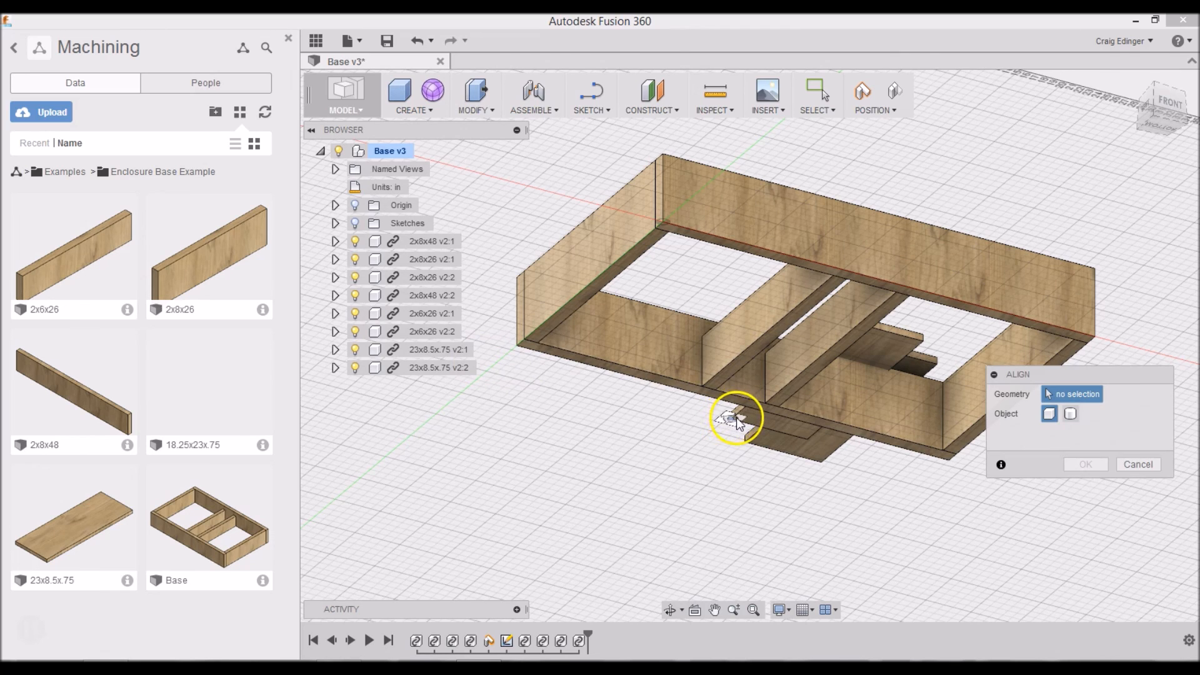
pyautogui.click(729, 417)
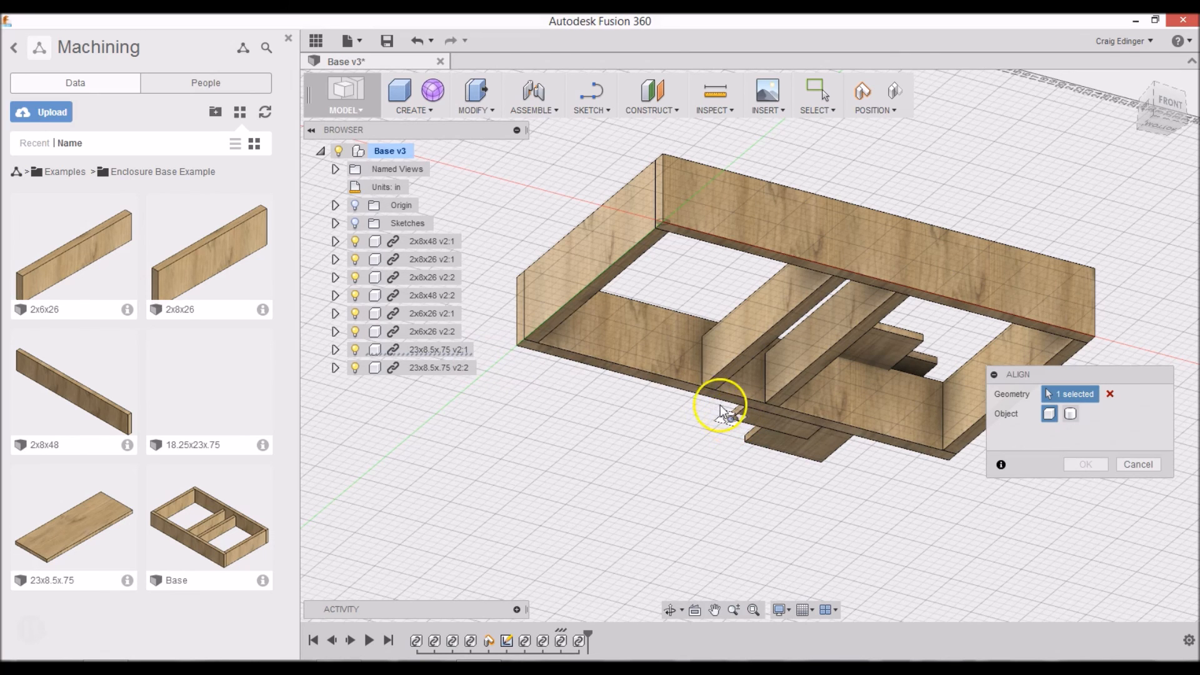
pyautogui.click(702, 337)
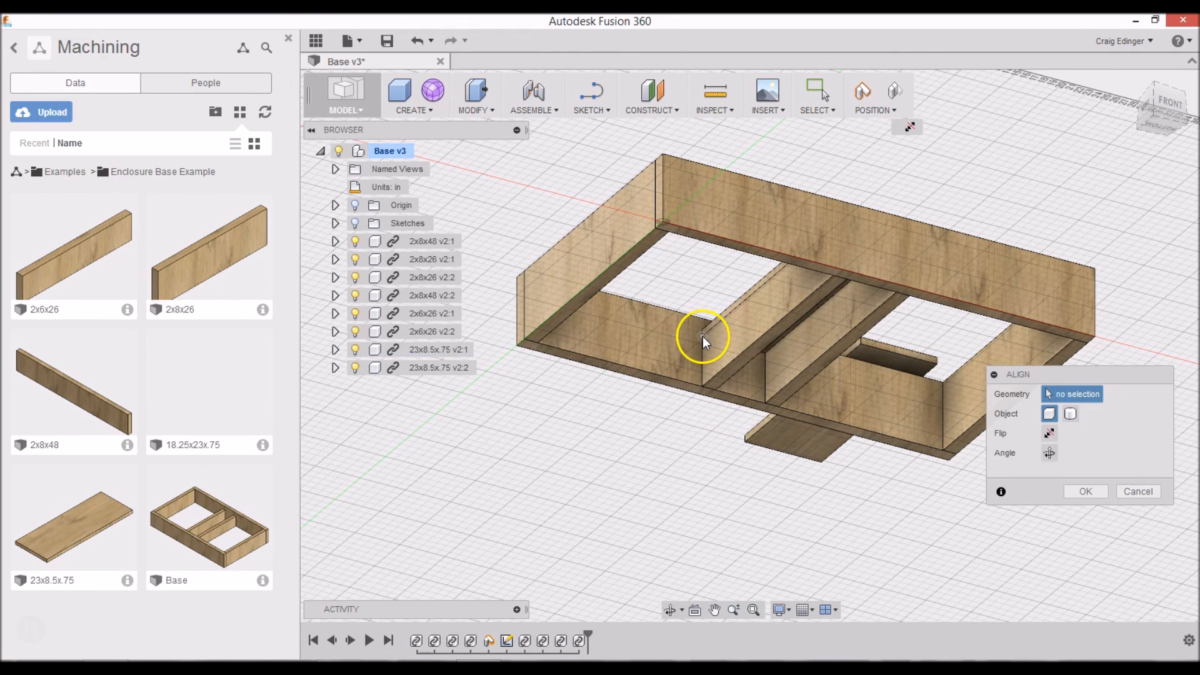
# Step: Align the second 23x8.5x.75 panel's bottom corner with the matching top corner of the first panel, stacking the two panels
pyautogui.click(745, 442)
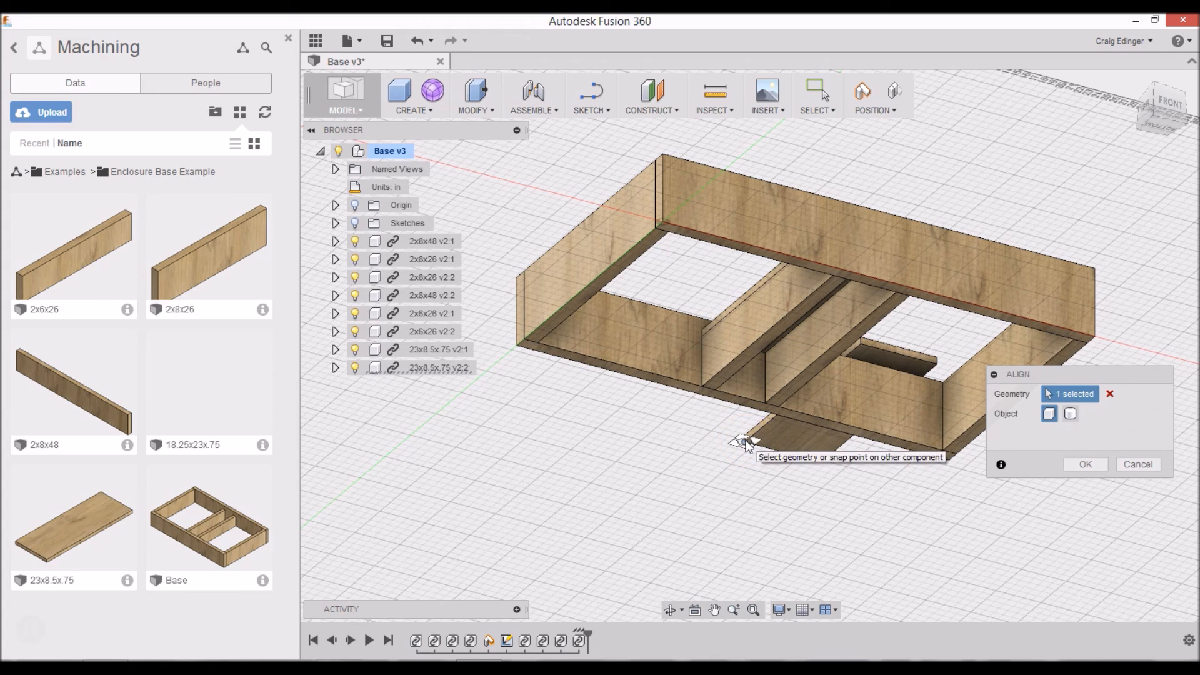
pyautogui.click(703, 326)
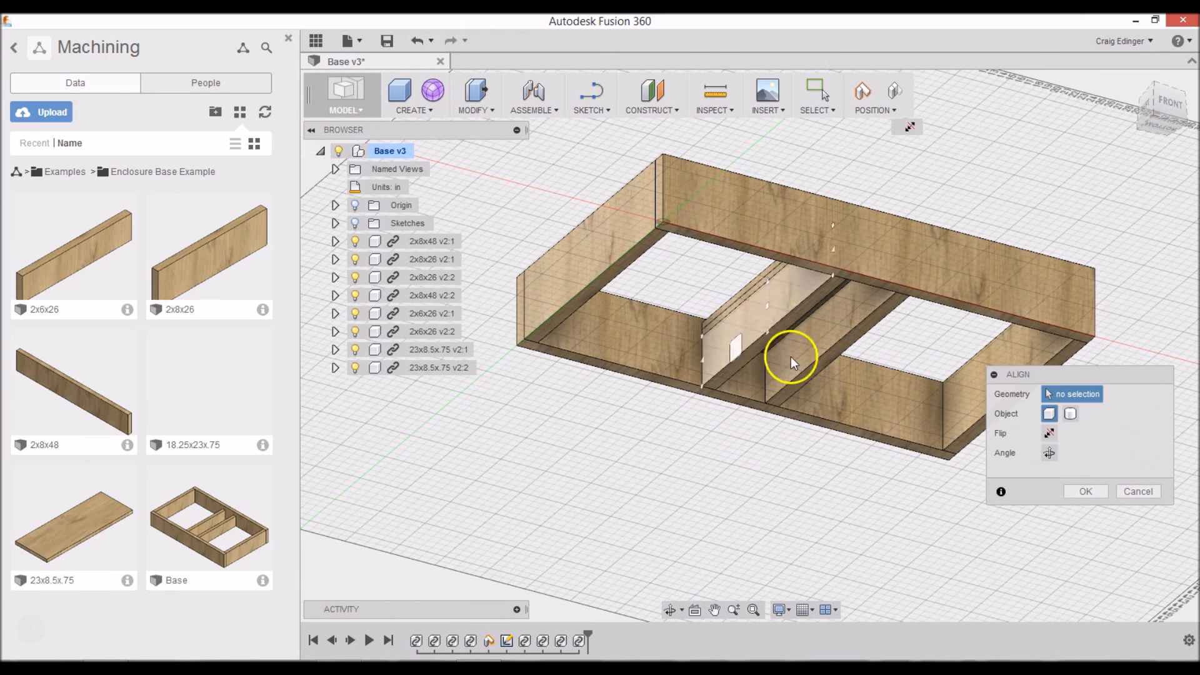
pyautogui.click(1086, 491)
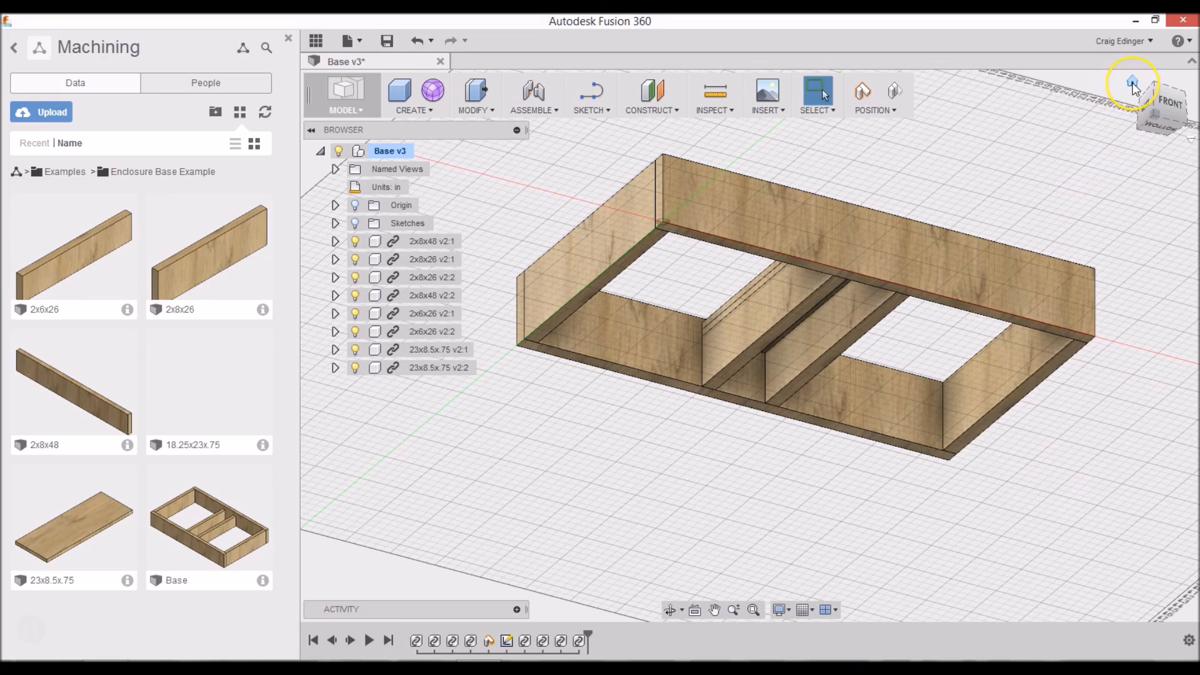
pyautogui.click(1133, 86)
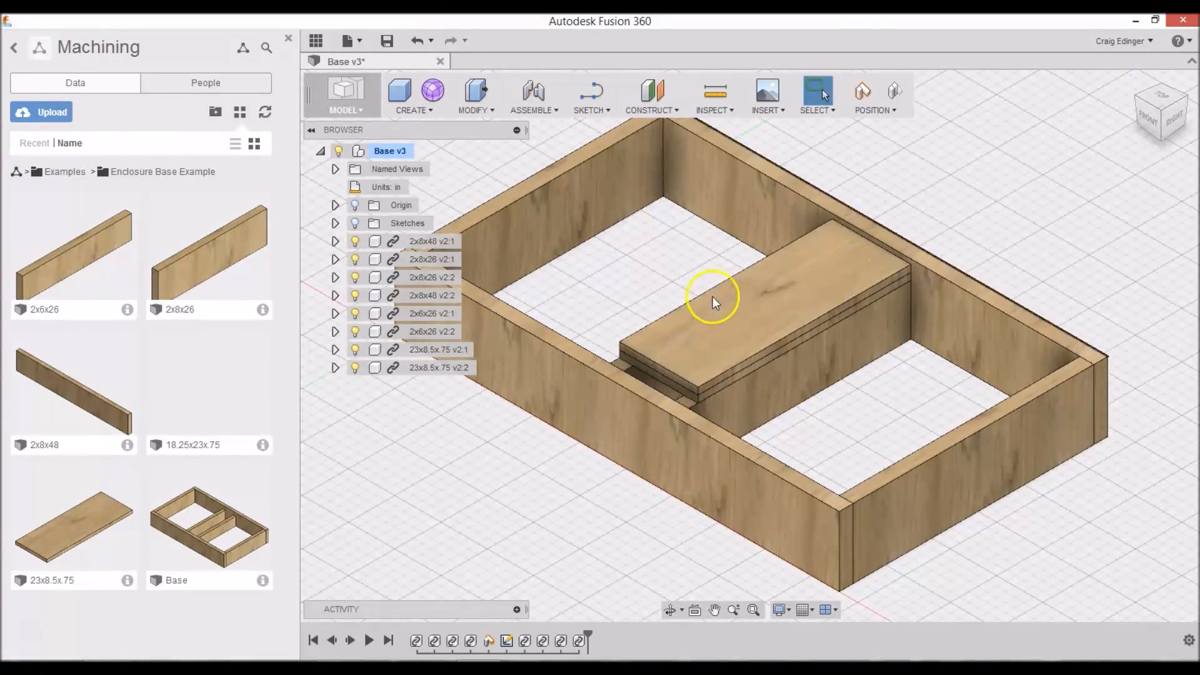
pyautogui.keyDown('shift'); pyautogui.moveTo(646, 279); pyautogui.dragTo(683, 299, button='middle'); pyautogui.keyUp('shift')
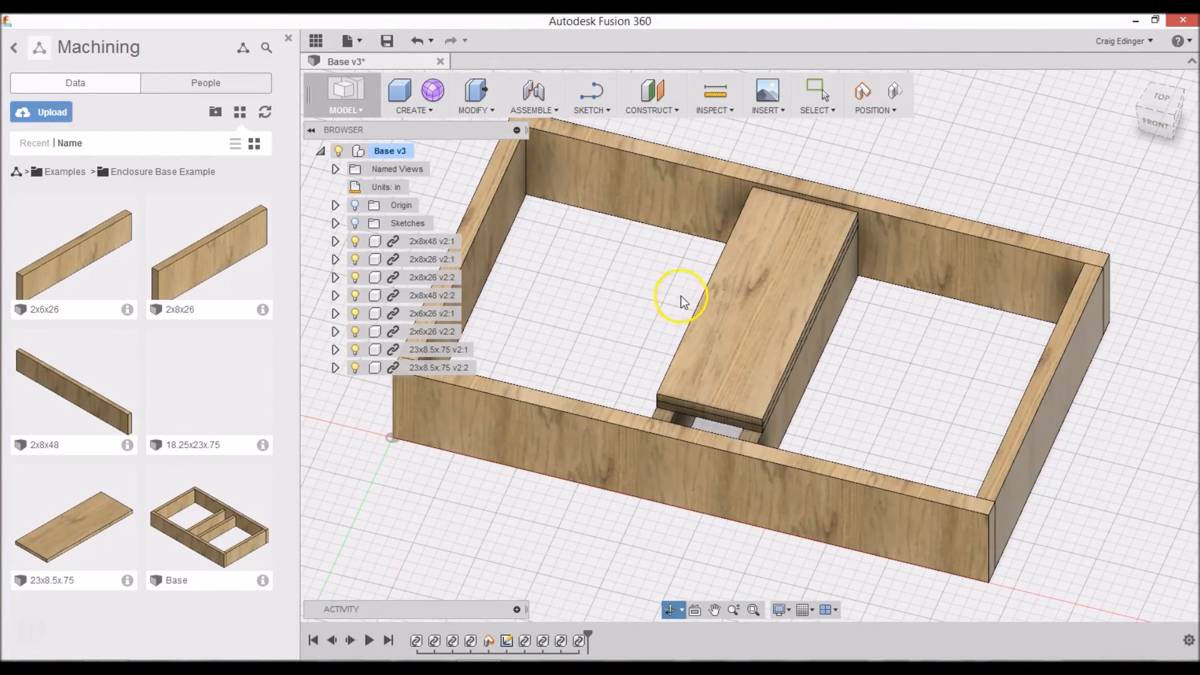